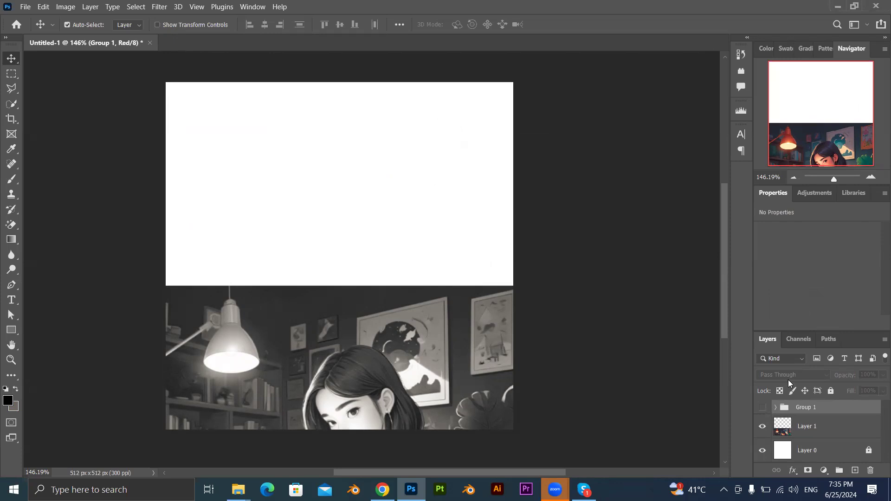
Move the Layer 1 illustration up to cover the white canvas, with its top edge at Y 0 px, leaving Group 1 hidden.
left_click(815, 435)
left_click_drag(431, 362, 433, 134)
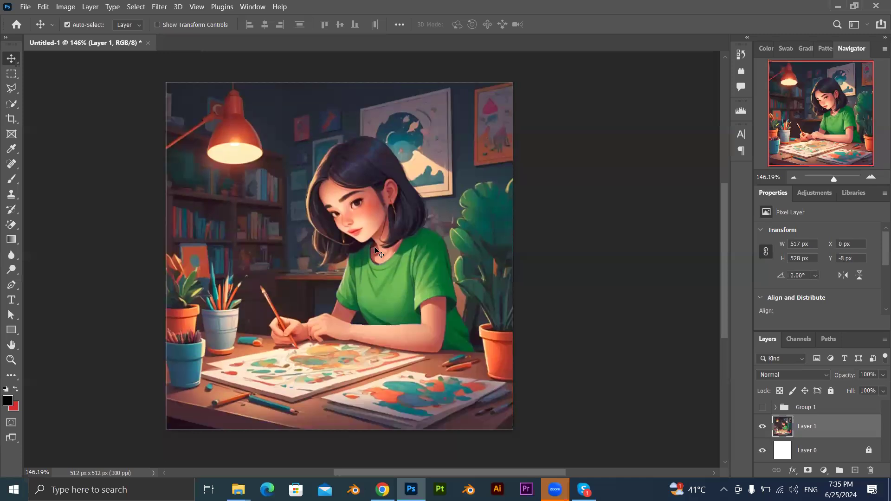
left_click(763, 407)
left_click(764, 408)
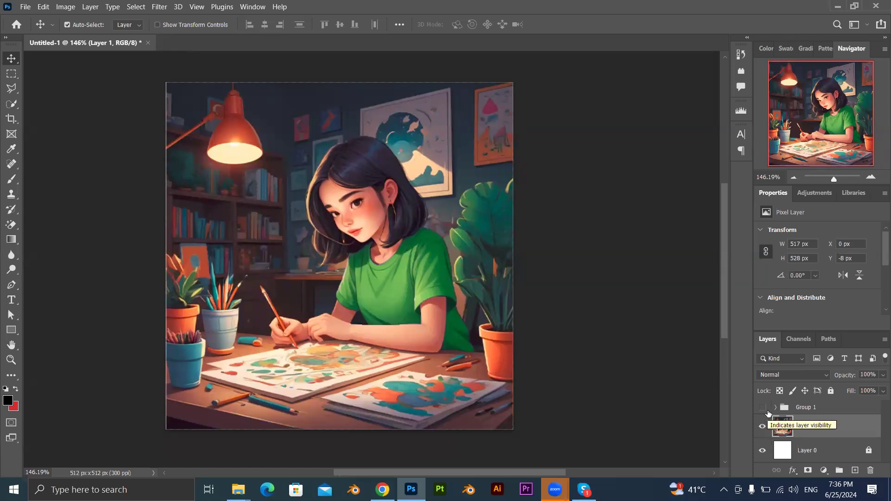
mouse_move(313, 300)
left_mouse_down()
mouse_move(341, 305)
mouse_move(320, 297)
mouse_move(316, 304)
left_mouse_up()
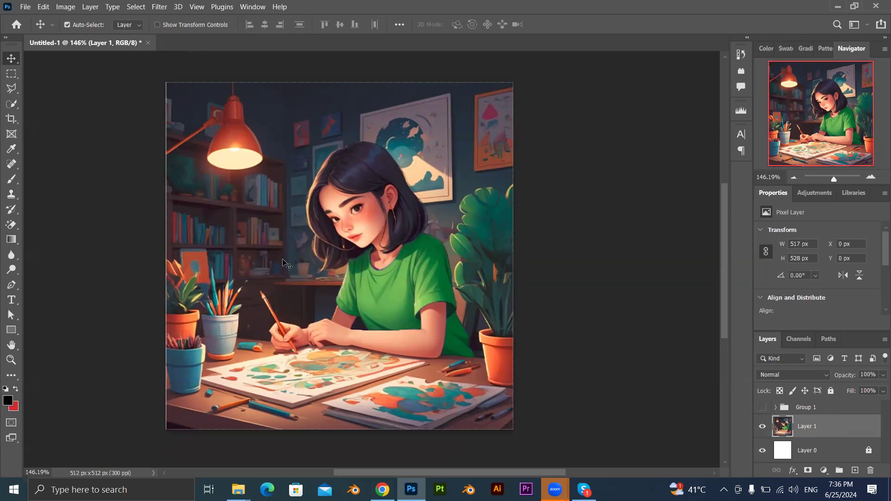
Preview Layer 1 at Saturation -100 in Hue/Saturation, and reset the saturation to 0.
key("ctrl")
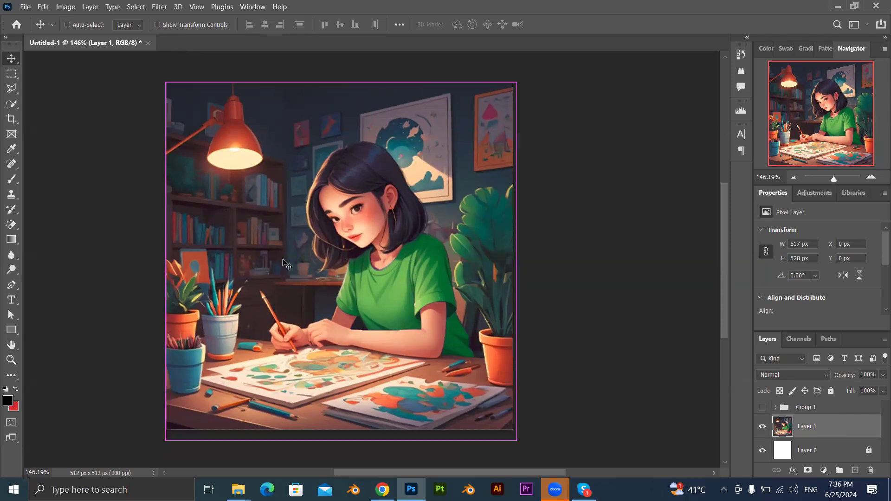
key("ctrl+u")
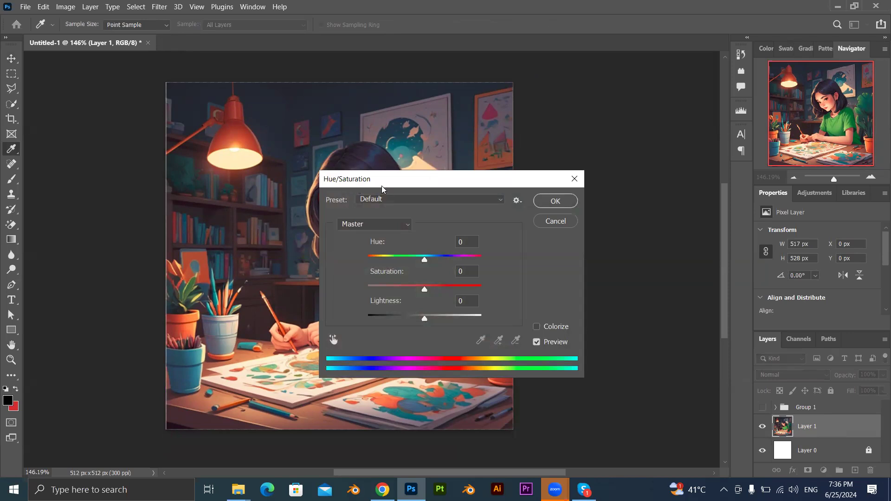
left_click_drag(381, 188, 587, 162)
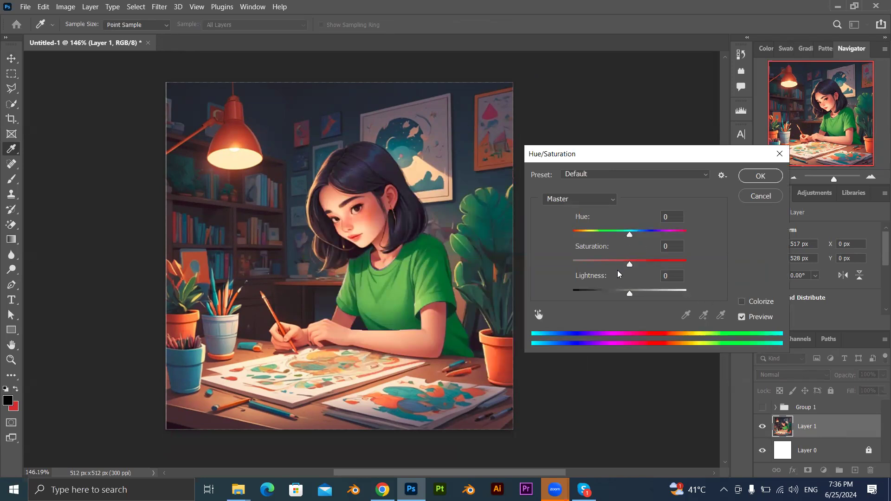
left_click_drag(629, 264, 572, 265)
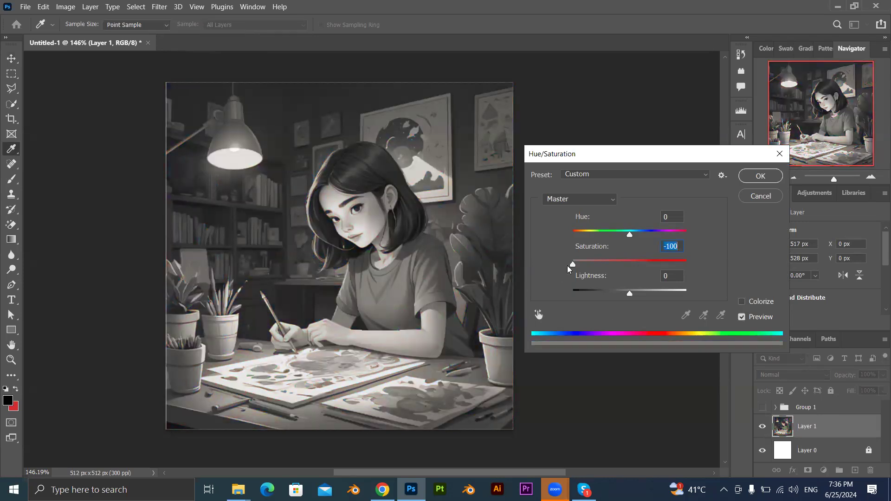
type("0")
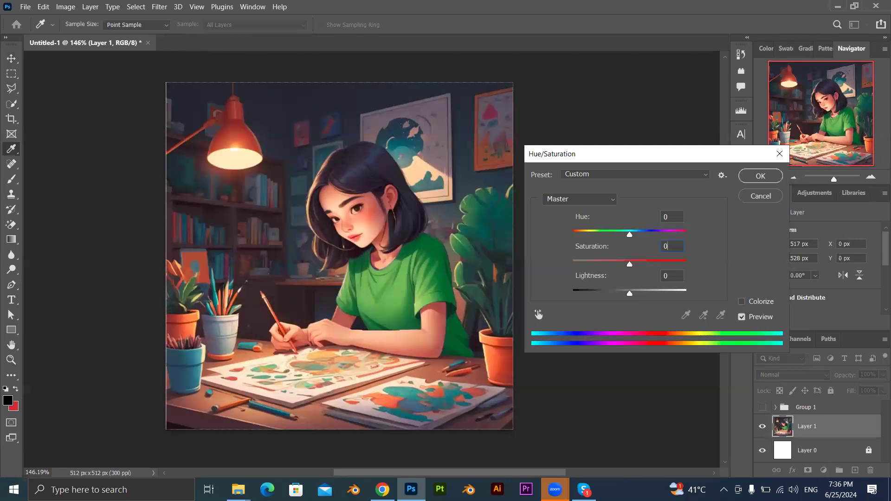
Try Lightness at -100 and +18 and a shifted overall hue on Layer 1, and reset both to 0.
left_click_drag(631, 291, 527, 293)
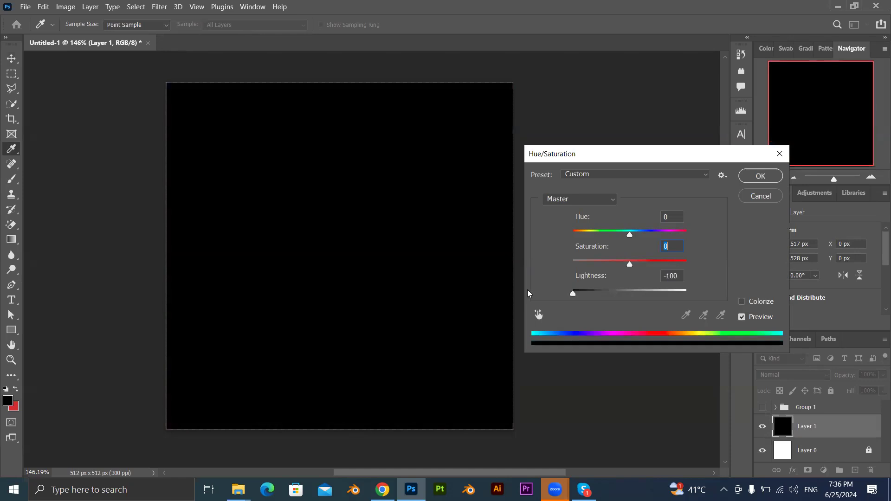
left_click_drag(589, 297, 639, 296)
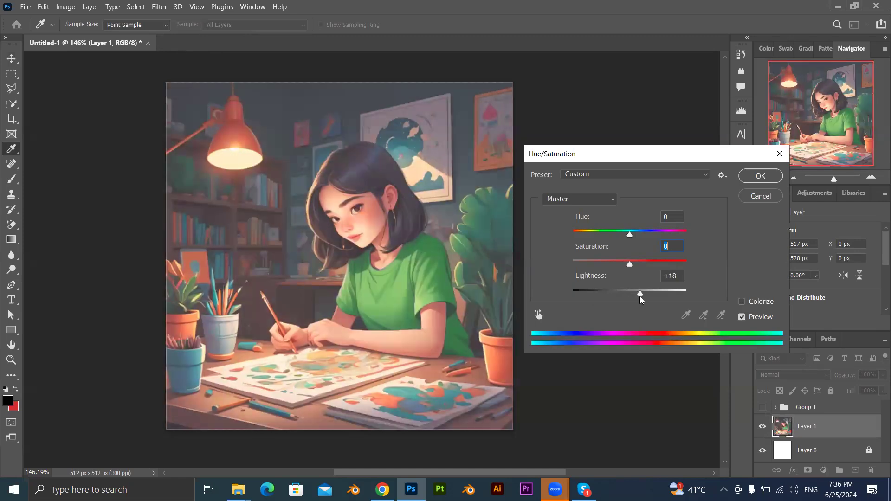
left_click_drag(632, 236, 652, 237)
type("0")
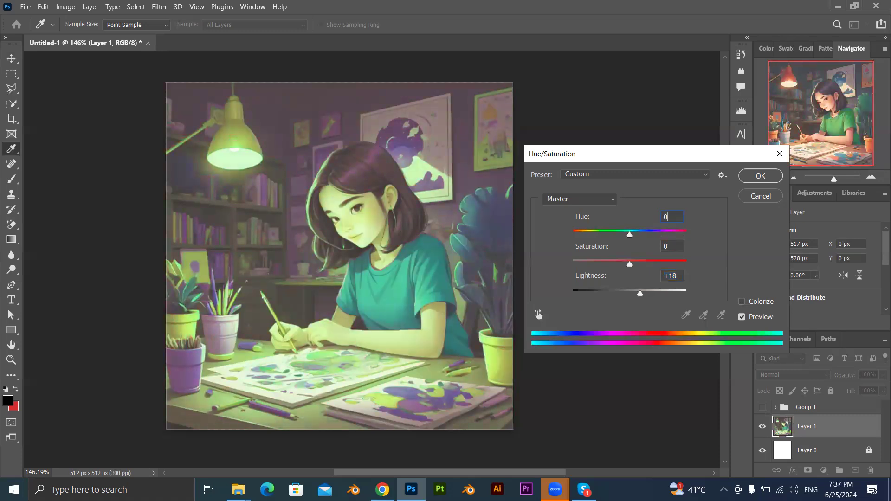
left_click_drag(641, 293, 515, 294)
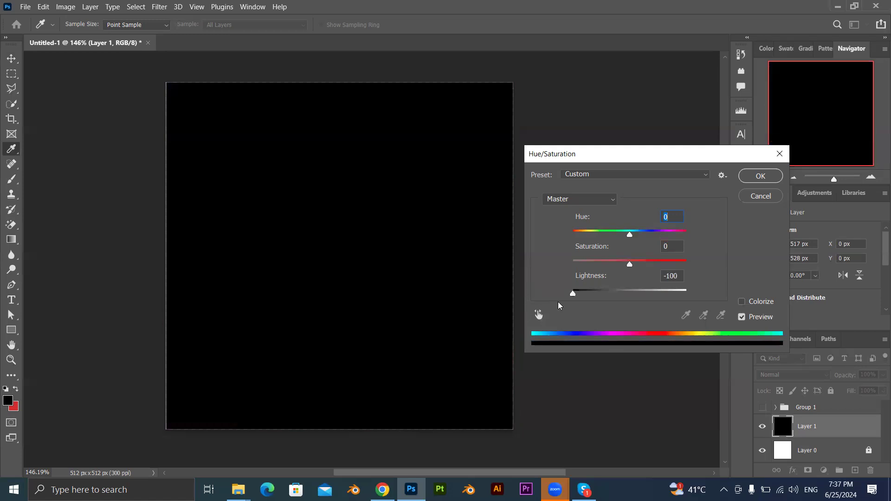
left_click_drag(573, 293, 588, 294)
left_click_drag(679, 277, 658, 279)
type("0")
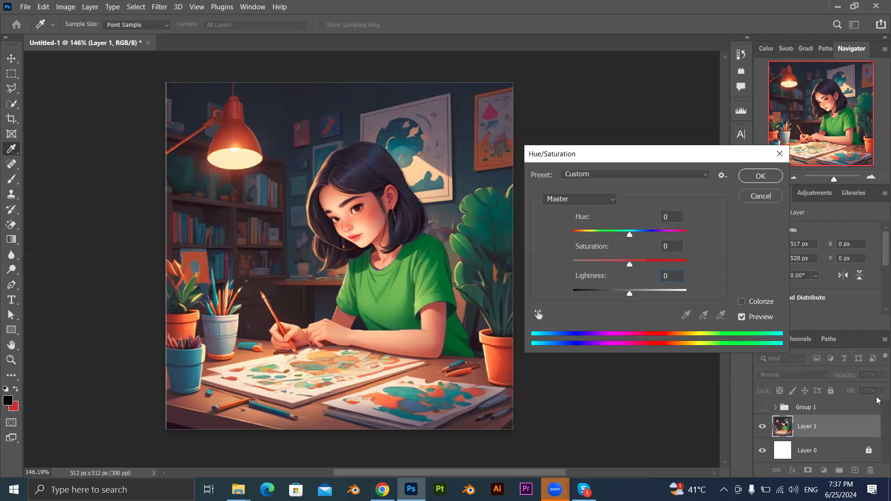
Try shifting the overall hue of Layer 1 in both directions with Hue/Saturation, discarding each change.
left_click_drag(629, 235, 681, 227)
left_click(758, 199)
key("ctrl+u")
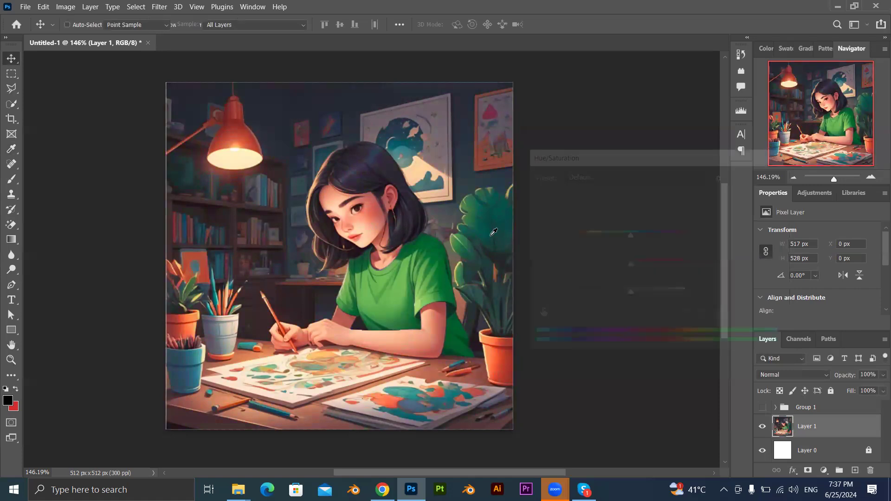
left_click_drag(636, 155, 642, 154)
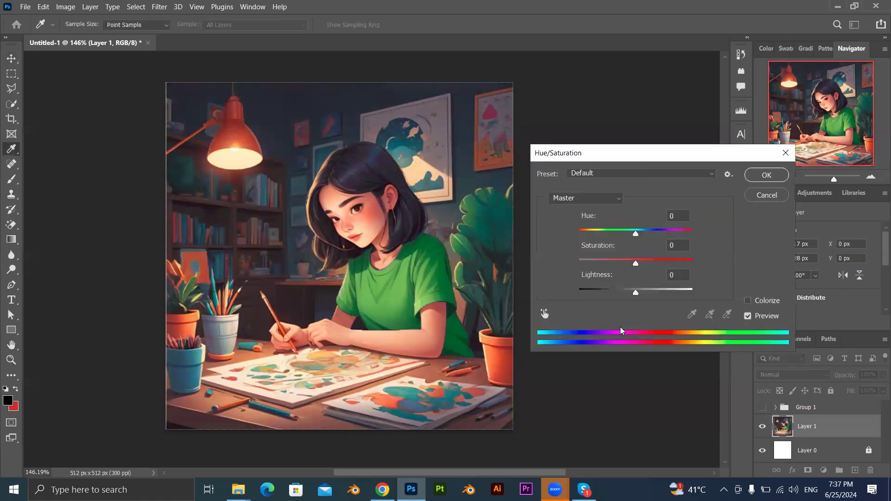
left_click_drag(635, 234, 595, 240)
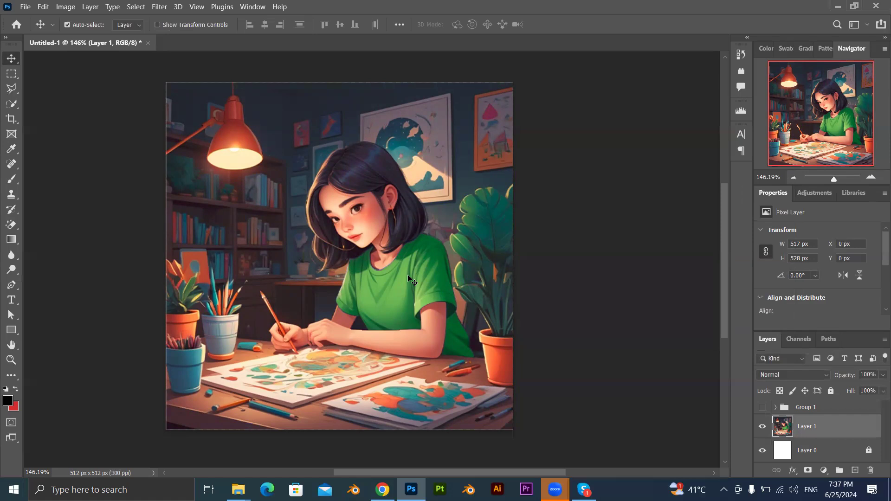
Target the Greens range by sampling the shirt in Hue/Saturation, and set its hue to -57.
key("ctrl+u")
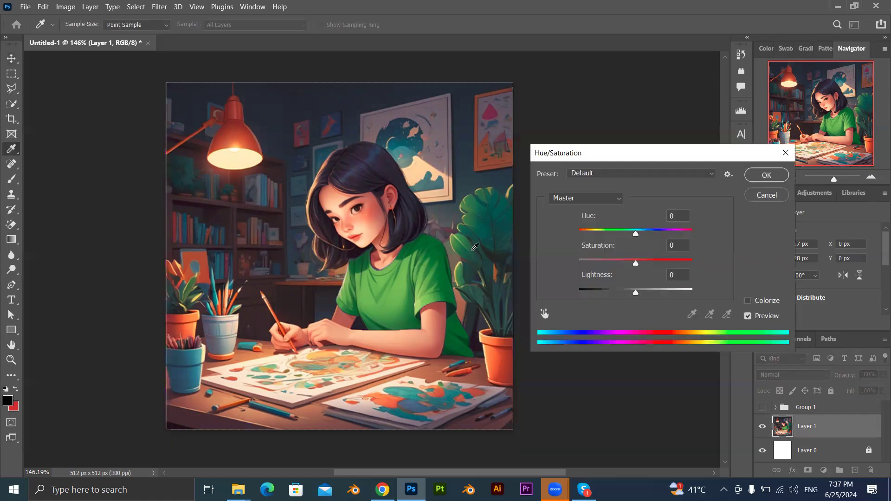
left_click(544, 315)
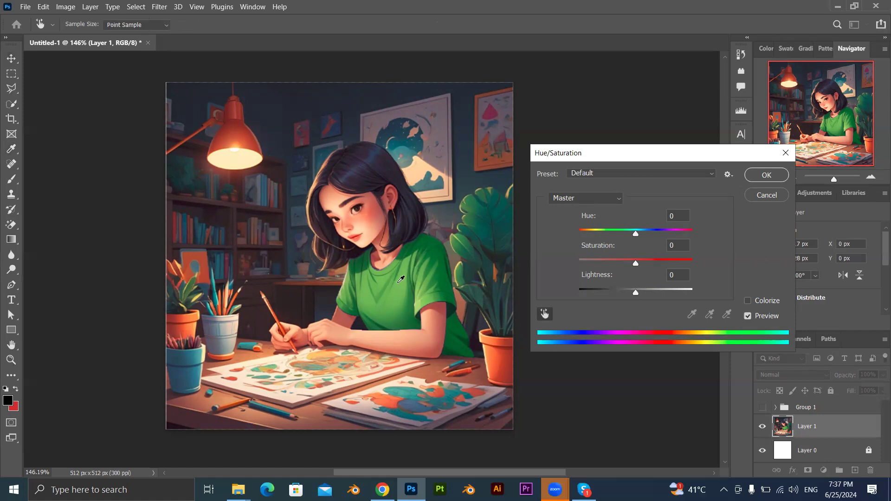
left_click(401, 279)
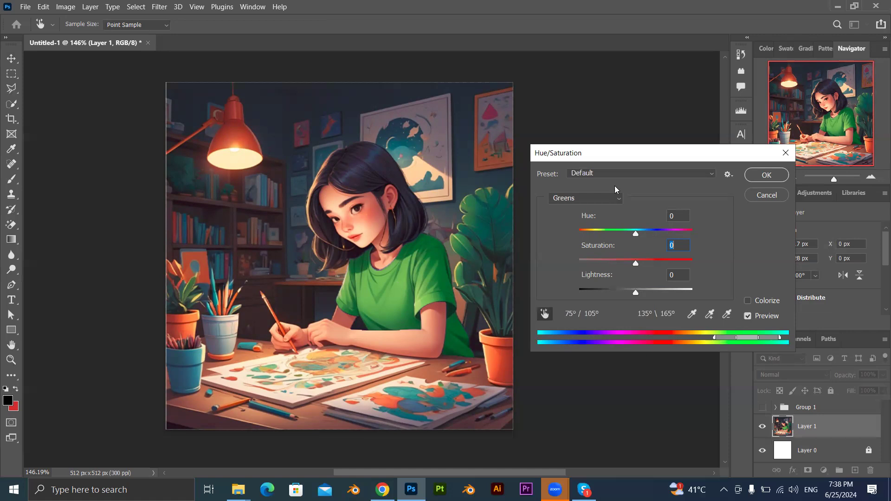
left_click_drag(635, 233, 607, 234)
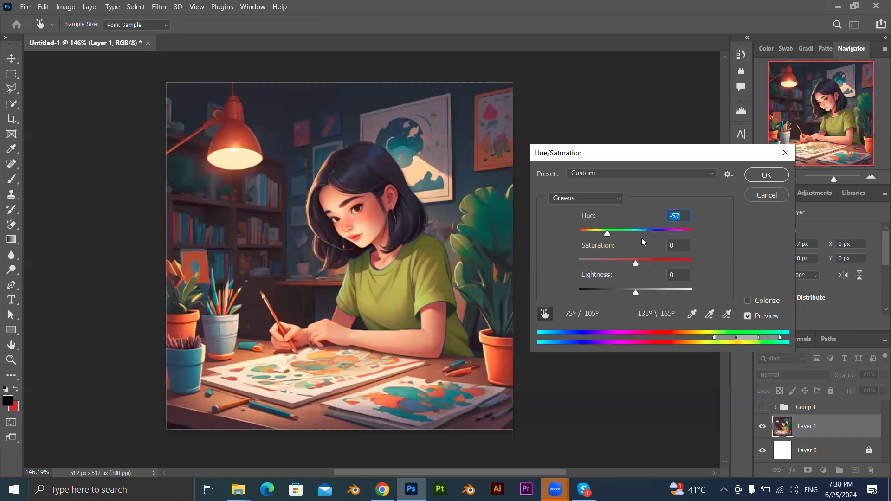
Try raising the Greens hue to +140 on Layer 1, and cancel the adjustment.
left_click_drag(652, 234, 707, 235)
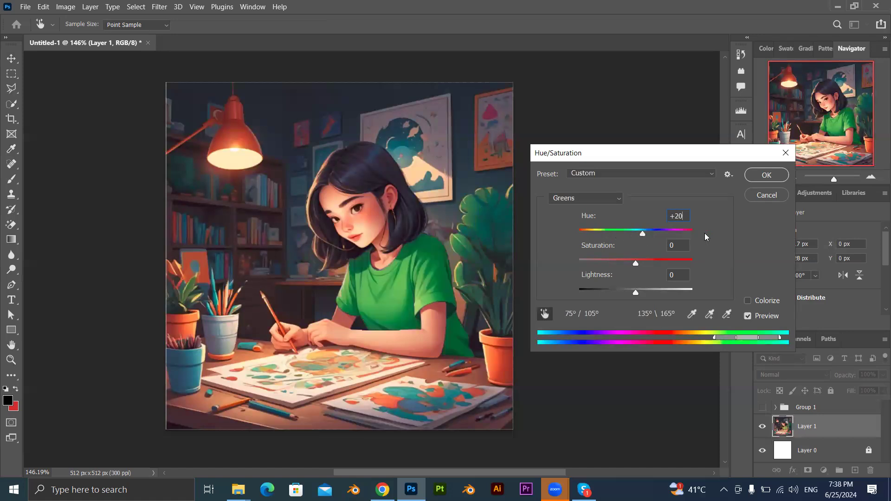
left_click(652, 234)
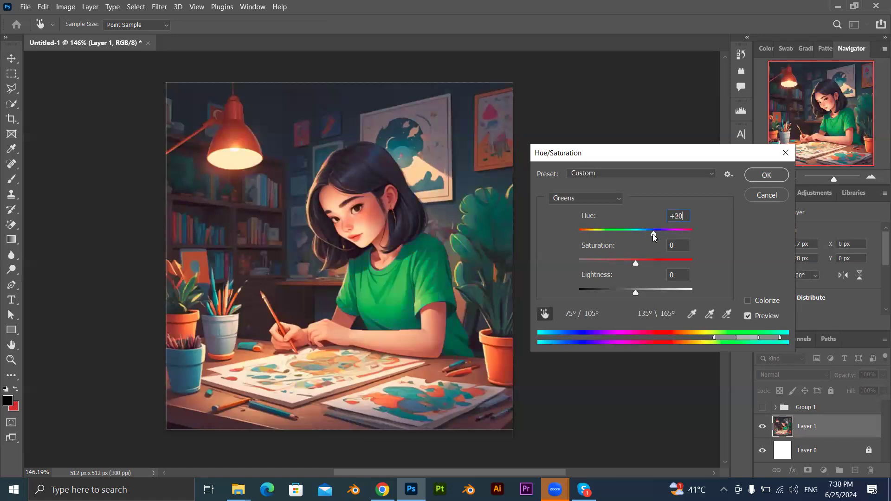
left_click(682, 232)
left_click(192, 285)
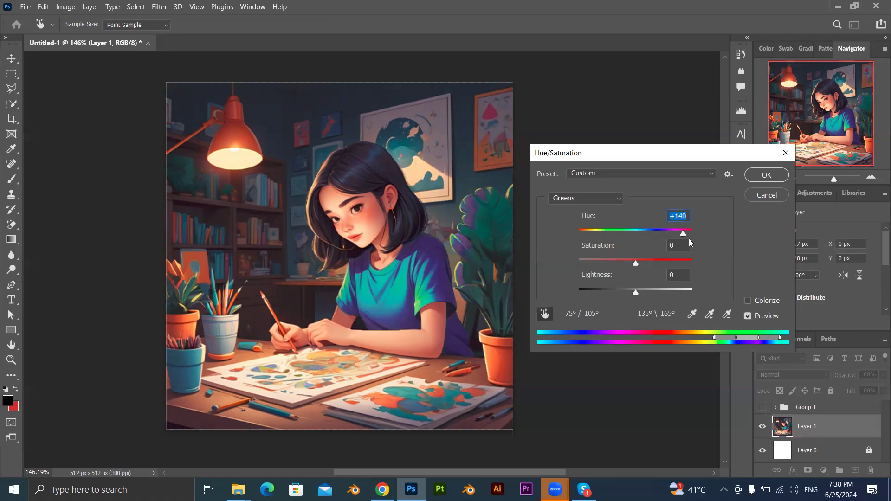
key("Tab")
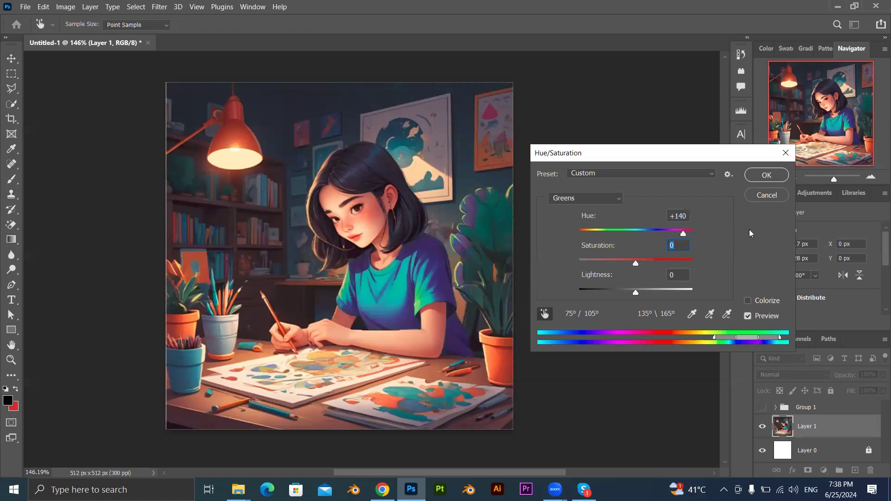
left_click(766, 196)
Move the Layer 1 illustration slightly up to Y -8 px.
mouse_move(354, 279)
left_mouse_down()
mouse_move(316, 277)
mouse_move(355, 272)
left_mouse_up()
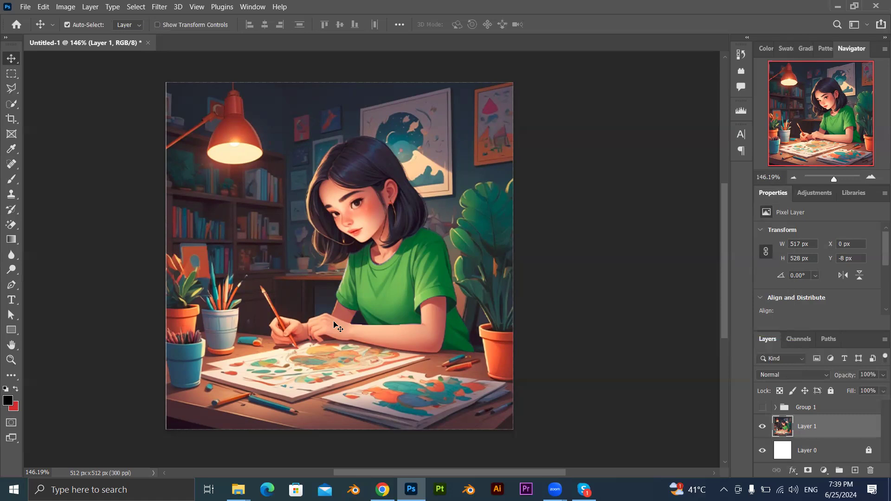
Try an overall hue shift on Layer 1 with Hue/Saturation, and reset Hue to 0.
key("ctrl")
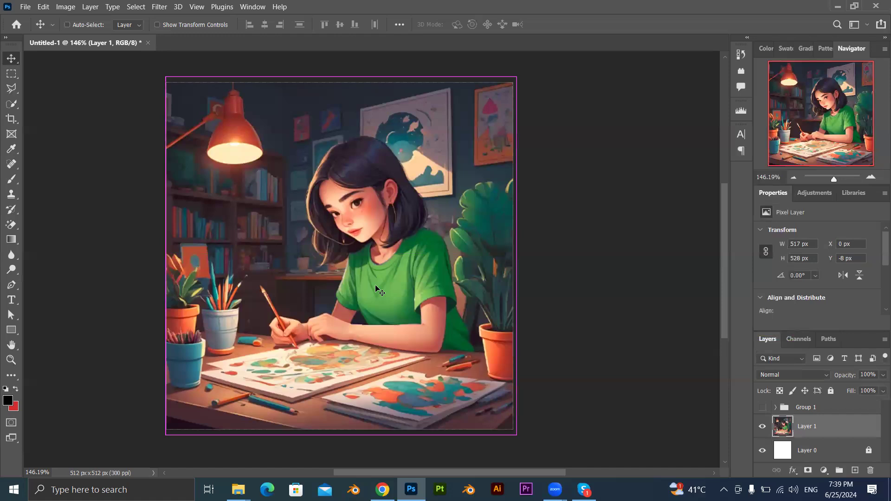
key("ctrl+u")
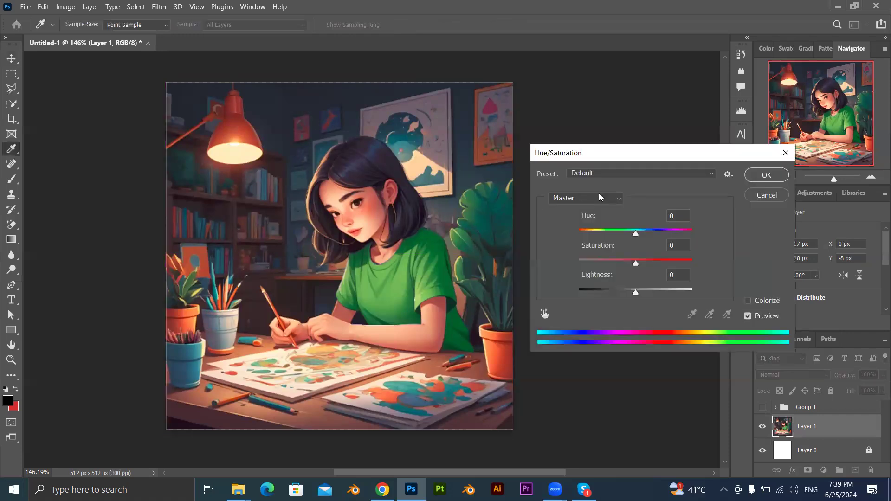
mouse_move(636, 233)
left_mouse_down()
mouse_move(603, 234)
mouse_move(701, 244)
mouse_move(629, 243)
left_mouse_up()
type("0")
Sample the green shirt to target Greens, try a hue of +180, and cancel the adjustment.
left_click(545, 315)
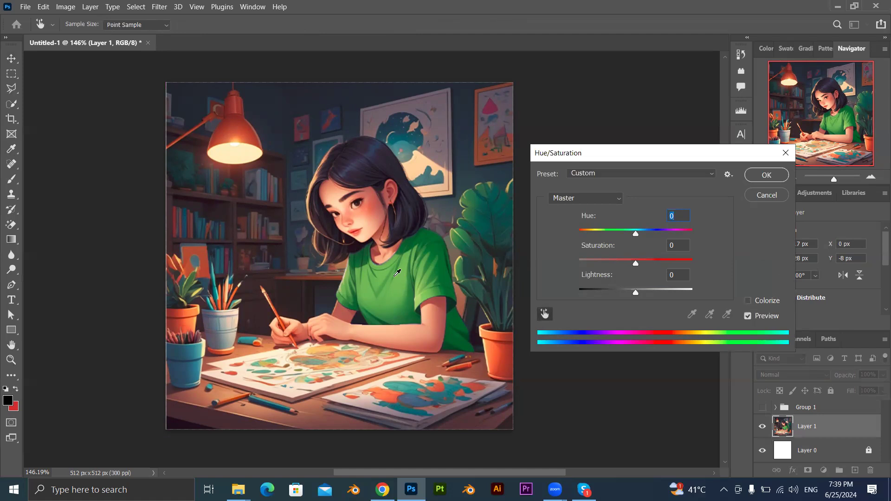
left_click(397, 272)
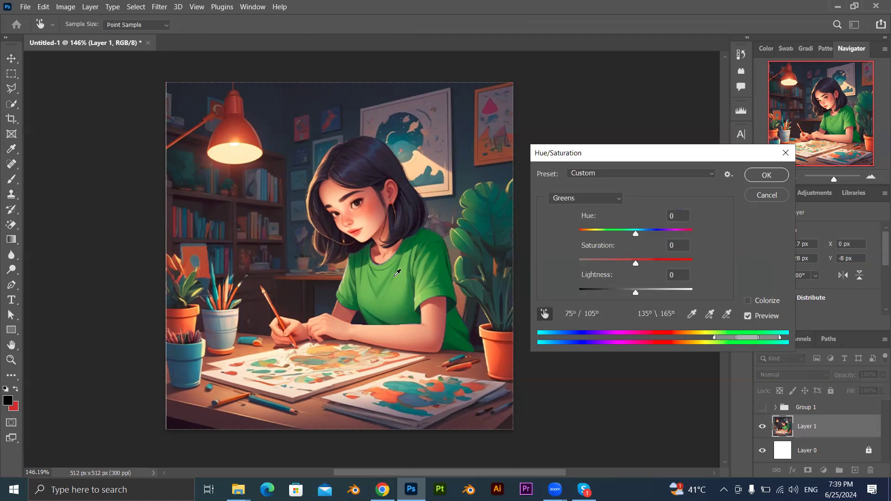
mouse_move(635, 235)
left_mouse_down()
mouse_move(599, 237)
mouse_move(678, 237)
mouse_move(566, 239)
mouse_move(687, 234)
mouse_move(570, 233)
mouse_move(668, 234)
mouse_move(578, 235)
mouse_move(647, 239)
mouse_move(636, 240)
left_mouse_up()
left_click(636, 240)
left_click_drag(679, 237, 708, 237)
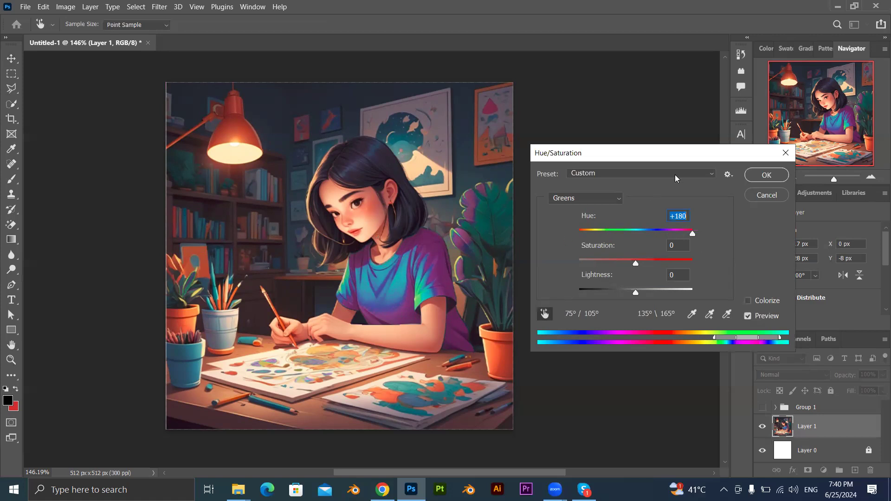
left_click(766, 195)
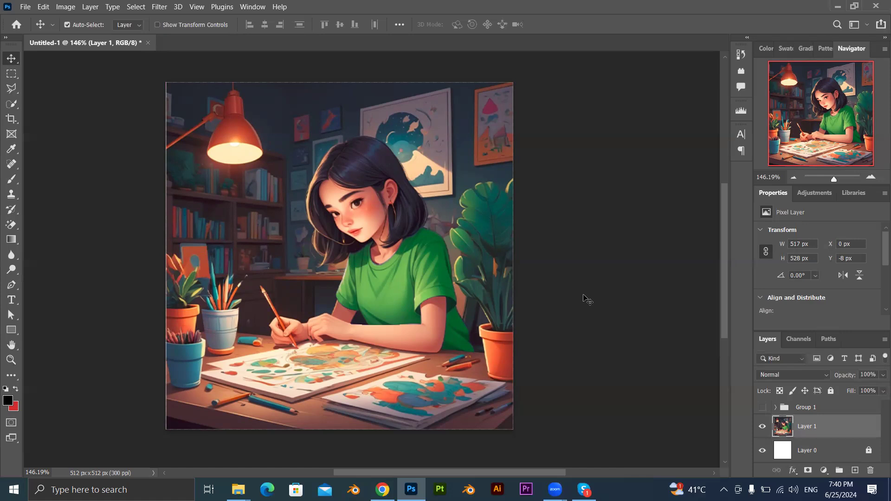
Switch to the Artboard tool to view its size options, and return to the Move tool.
left_click_drag(310, 207, 350, 239)
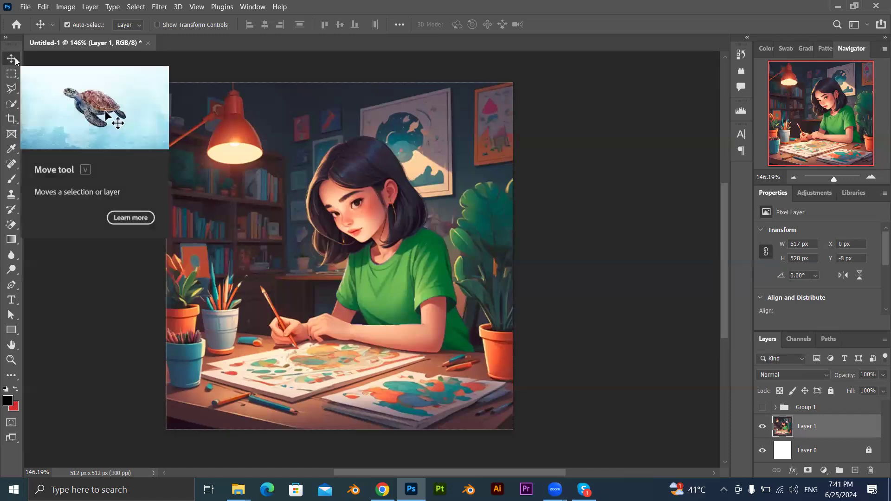
right_click(16, 59)
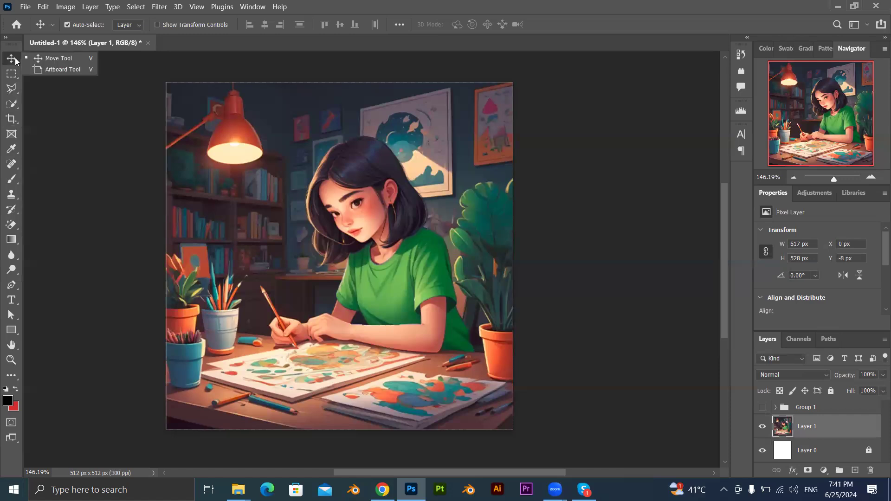
left_click(58, 69)
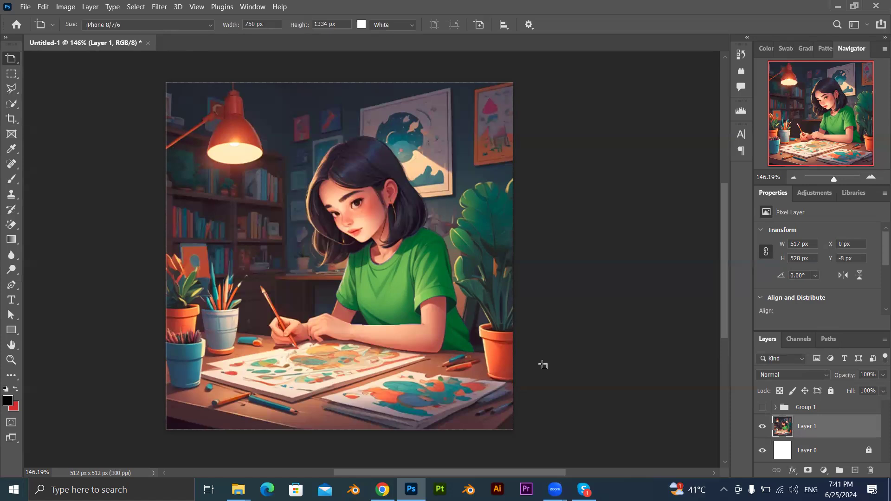
right_click(14, 64)
left_click(41, 58)
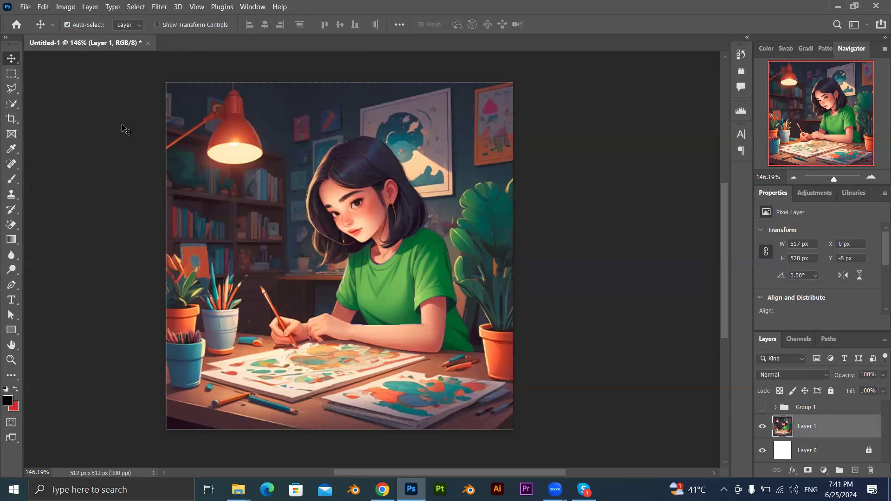
Move Layer 1 to about X -2 px, Y 0 px, and expand the toolbar to two columns.
left_click_drag(297, 220, 424, 220)
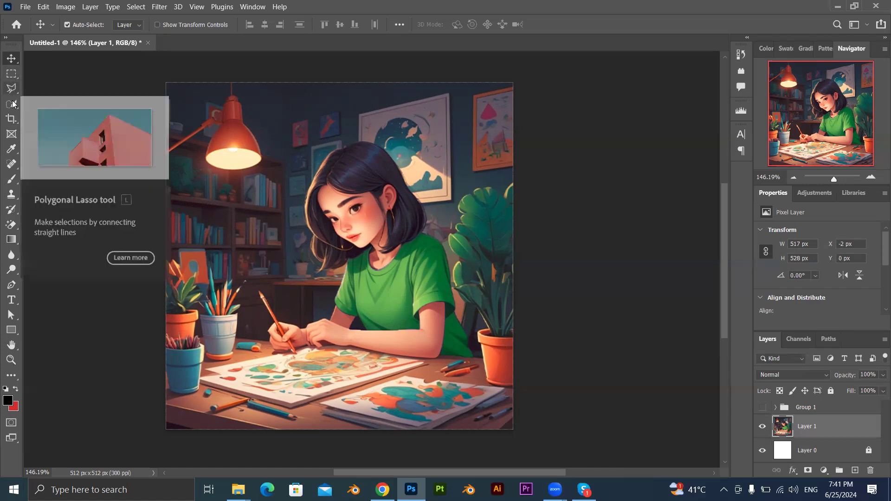
left_click(5, 38)
Examine the variants of the marquee, lasso and quick selection tools, and return to the Move tool.
left_click(33, 58)
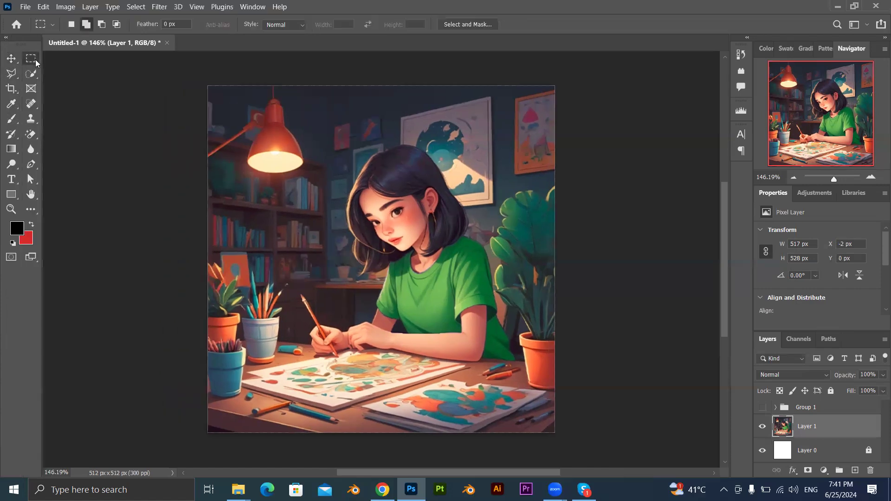
left_click(11, 74)
left_click(28, 76)
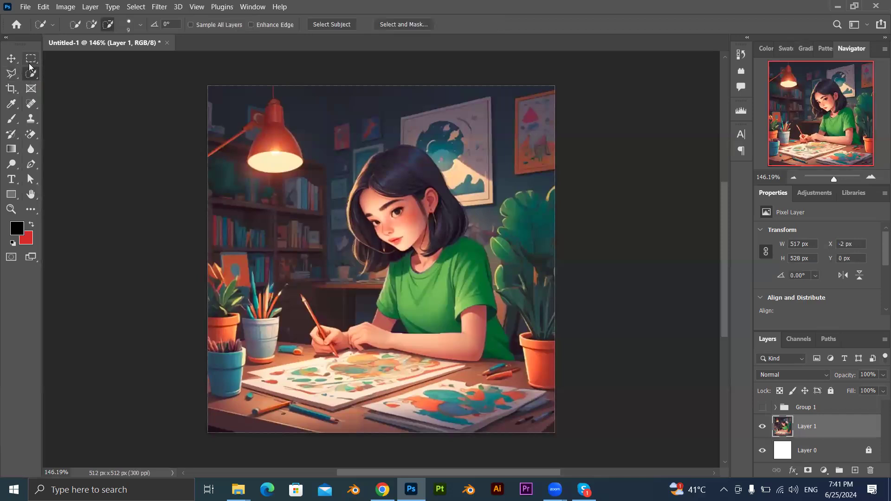
left_click(30, 61)
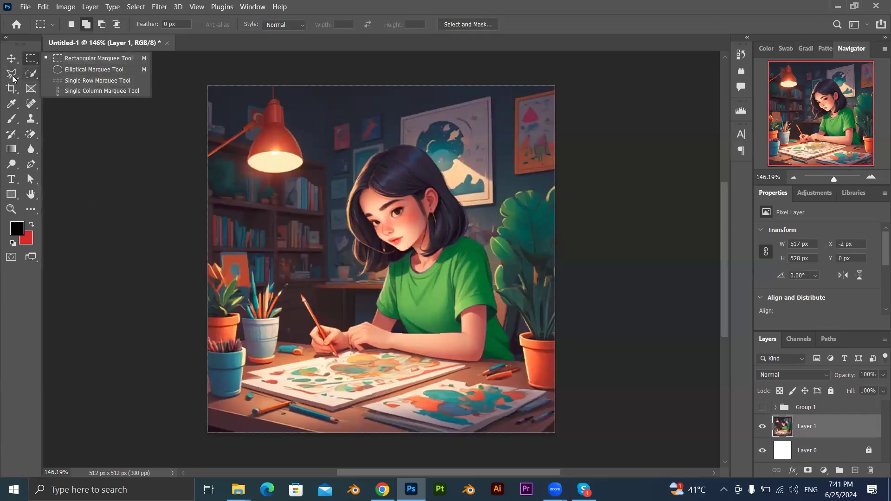
left_click(12, 76)
left_click(85, 133)
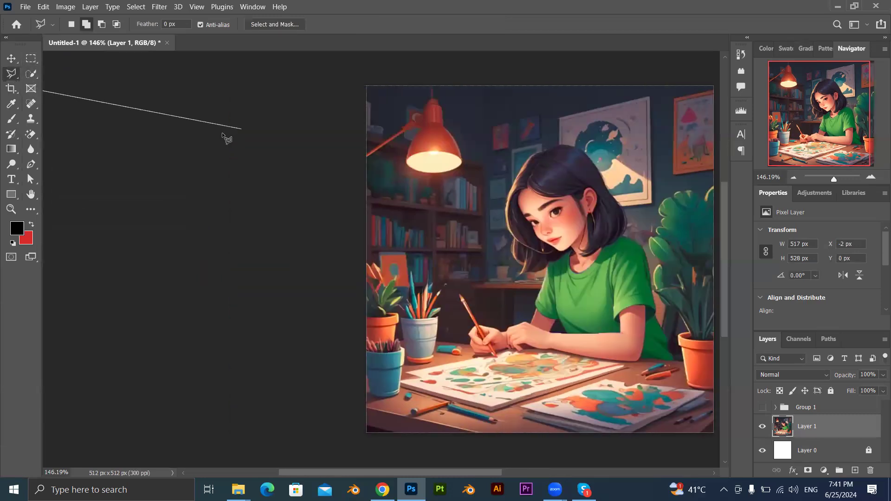
left_click(31, 74)
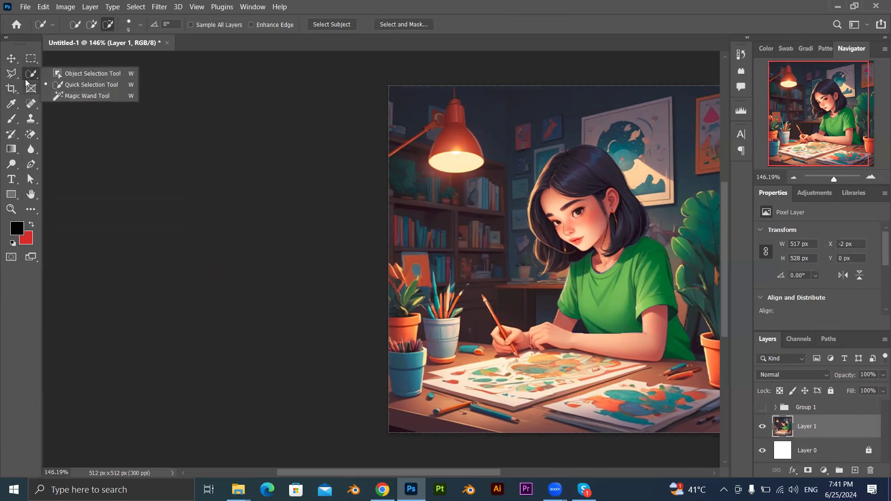
left_click(18, 58)
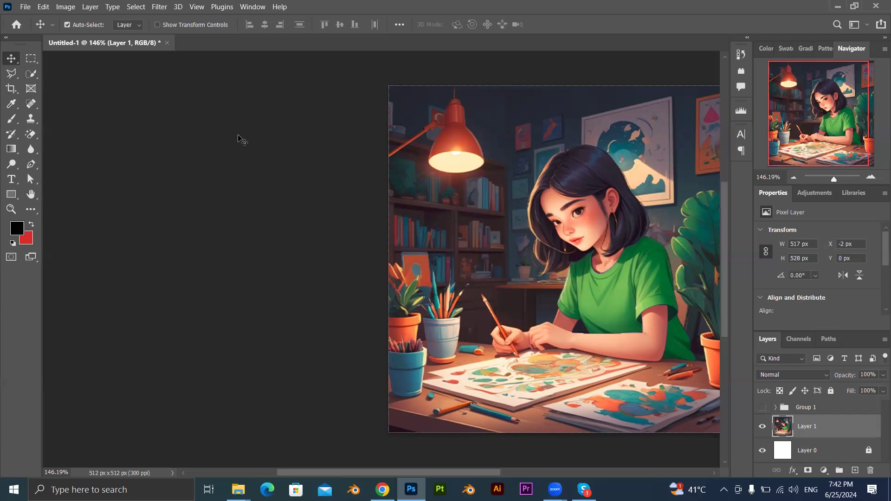
Draw a rectangular marquee selection about 265 by 214 px around the girl's lower face, torso and arms.
left_click(31, 59)
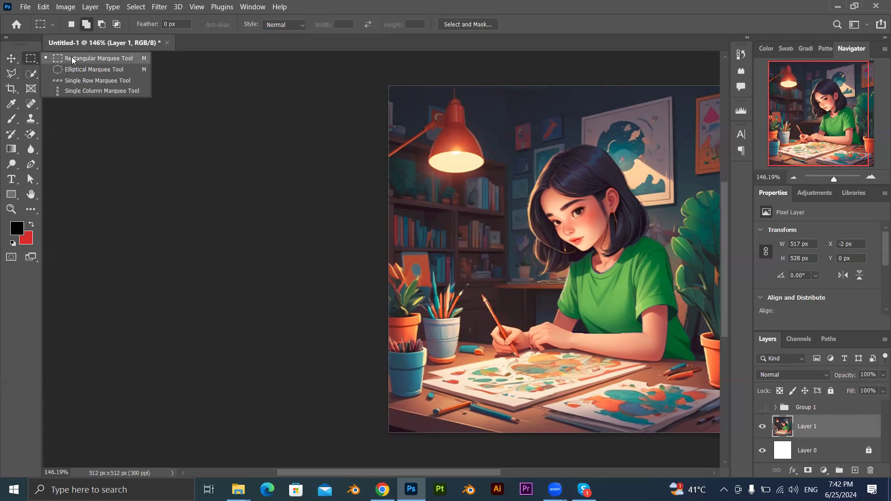
left_click(73, 60)
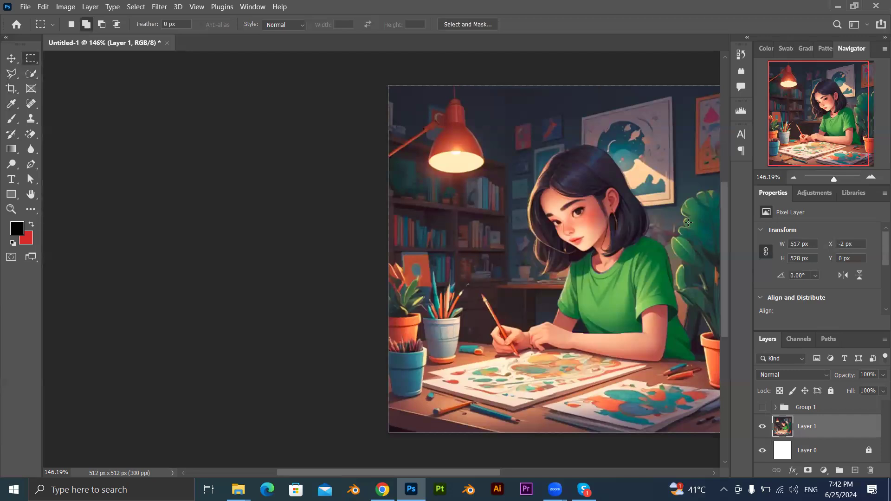
left_click_drag(690, 218, 547, 314)
left_click_drag(523, 336, 510, 364)
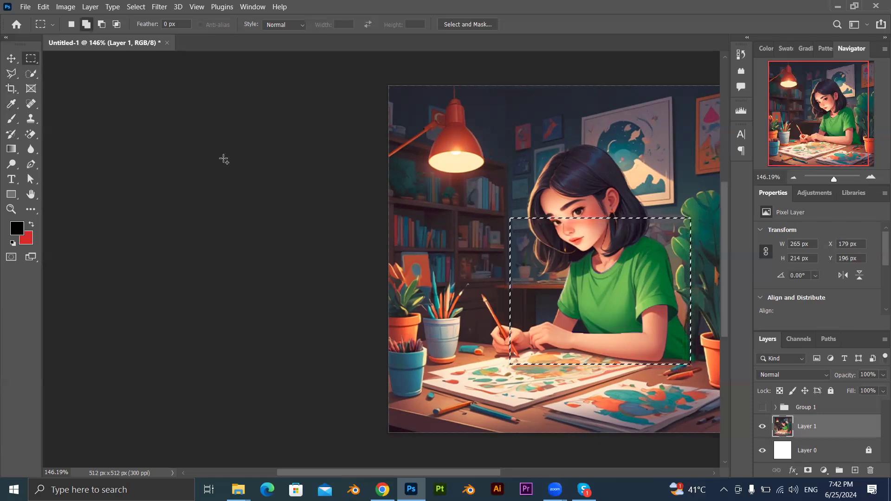
Try a Hue/Saturation hue shift of +180 inside the selection, and cancel the adjustment.
key("i")
key("ctrl+u")
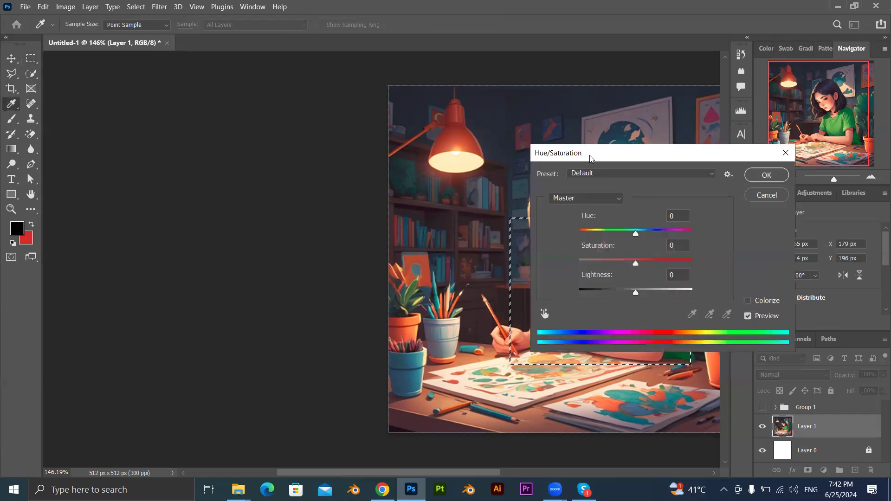
left_click_drag(586, 155, 209, 178)
mouse_move(261, 254)
left_mouse_down()
mouse_move(292, 254)
mouse_move(199, 255)
mouse_move(293, 259)
mouse_move(152, 262)
mouse_move(328, 258)
mouse_move(254, 255)
left_mouse_up()
left_click_drag(201, 262, 349, 275)
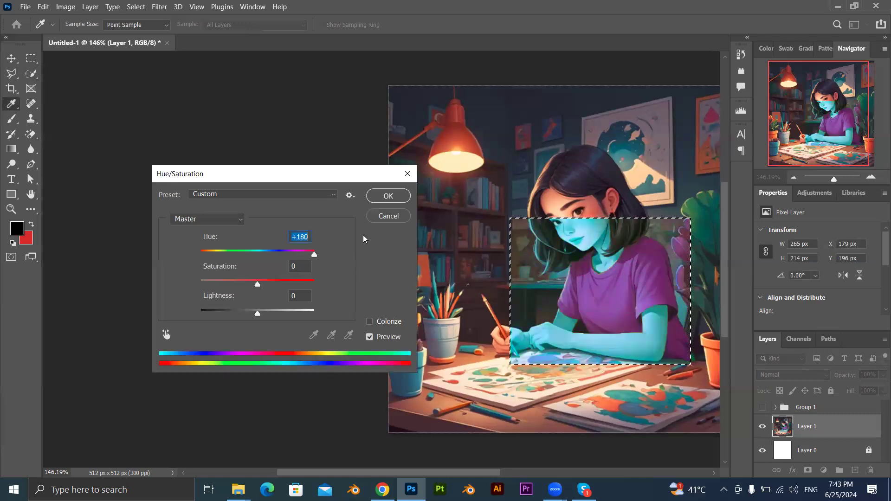
key("Escape")
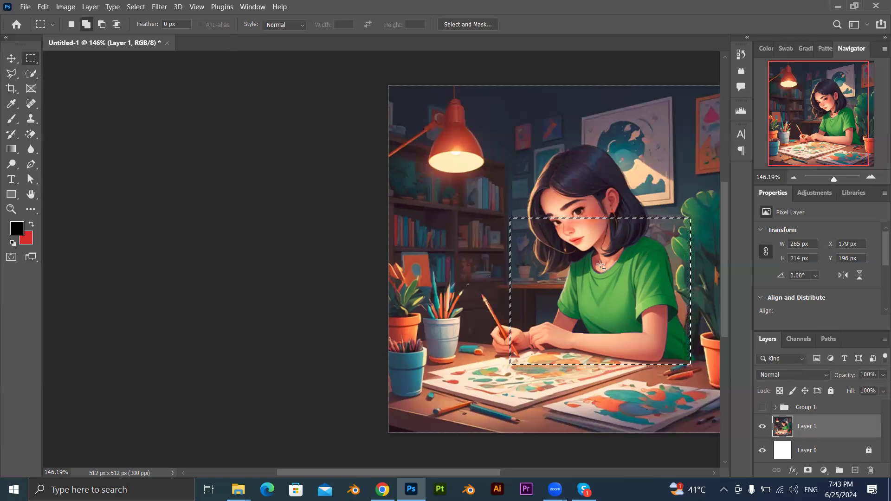
Try moving the selected pixels of Layer 1 out to the canvas's lower-left corner with the Move tool.
left_click(15, 59)
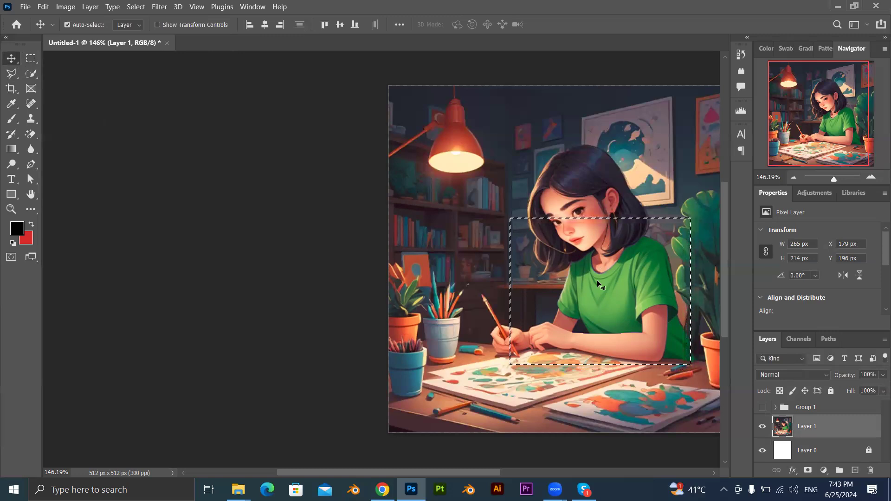
left_click_drag(596, 280, 627, 310)
left_click_drag(533, 403, 248, 353)
left_click_drag(567, 185, 625, 197)
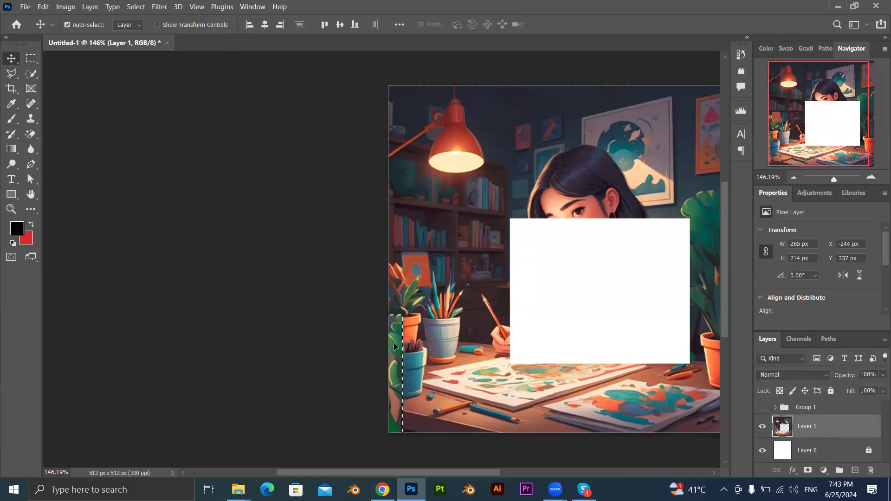
left_click_drag(447, 309, 538, 353)
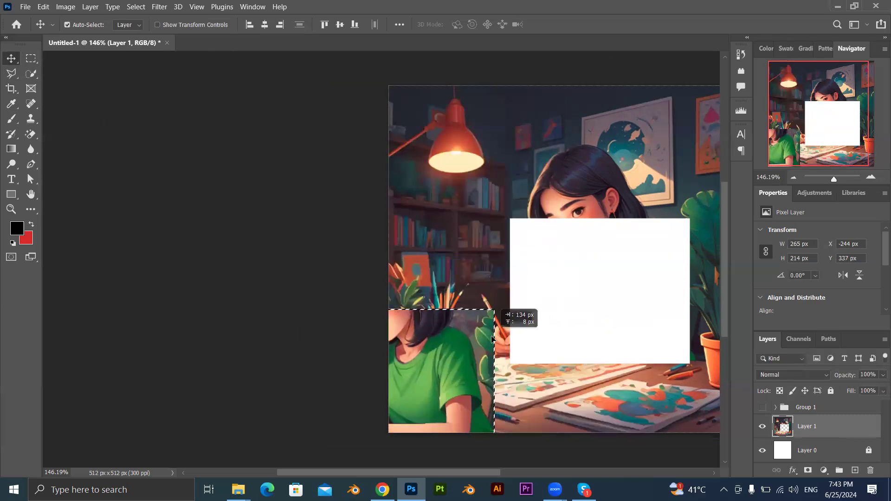
Clear the selection and try repositioning all of Layer 1 to about X -121 px, Y 0 px with Layer 0 hidden.
key("ctrl")
key("ctrl+d")
mouse_move(597, 297)
left_mouse_down()
mouse_move(549, 249)
mouse_move(533, 263)
left_mouse_up()
mouse_move(590, 184)
left_mouse_down()
mouse_move(522, 165)
mouse_move(370, 157)
mouse_move(552, 210)
mouse_move(508, 128)
mouse_move(546, 169)
mouse_move(658, 235)
left_mouse_up()
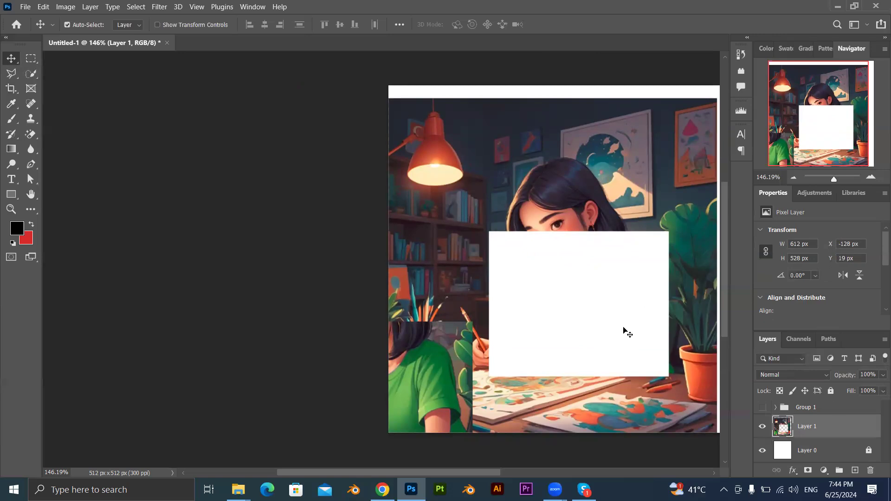
left_click(762, 450)
left_click_drag(570, 210, 576, 198)
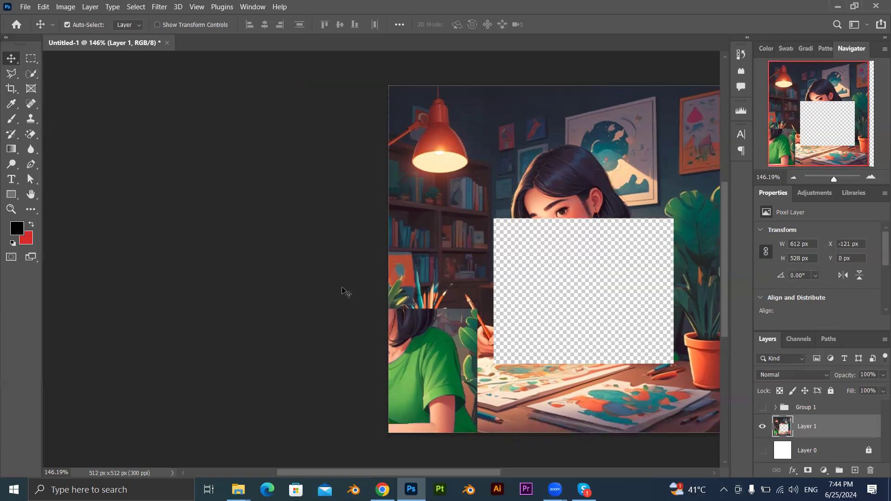
Undo the Layer 1 moves, the Layer 0 hiding and the deselection, back to the marquee on the intact illustration.
key("ctrl+z")
key("ctrl+z")
key("ctrl+z")
key("ctrl+z")
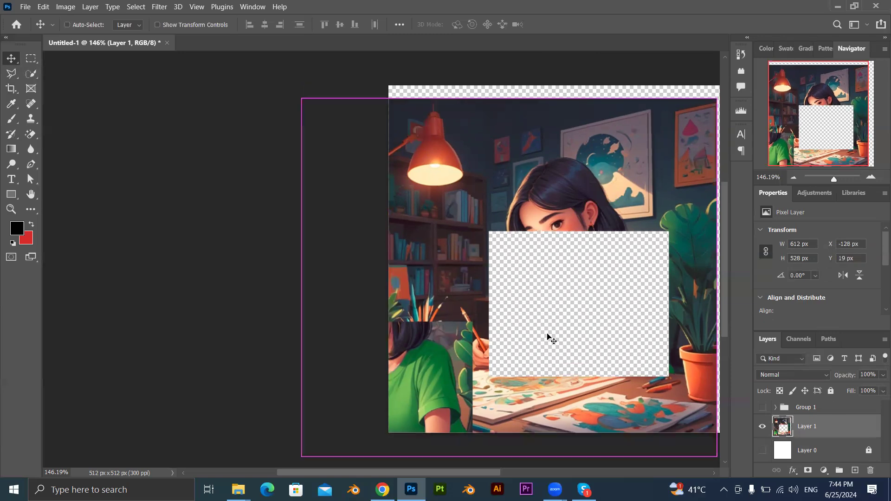
key("ctrl+z")
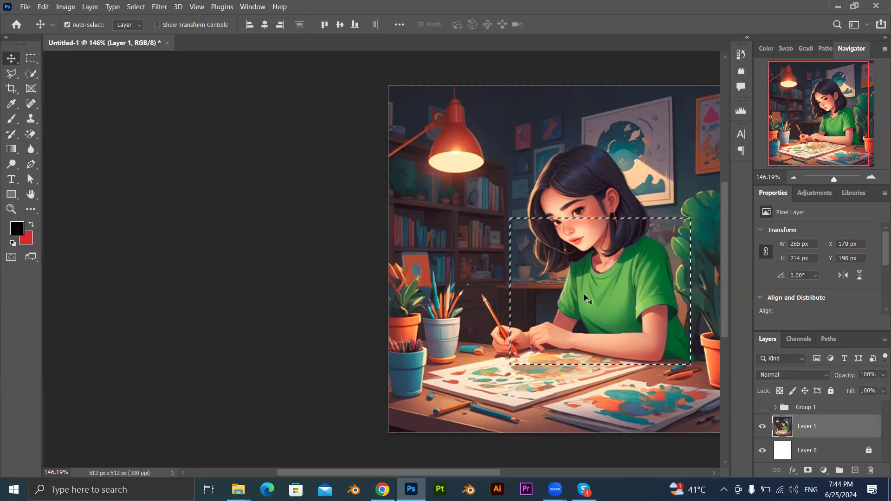
Copy the selected area to a new layer, hide Layer 1, and move the copy to about X 101 px, Y 71 px.
key("ctrl")
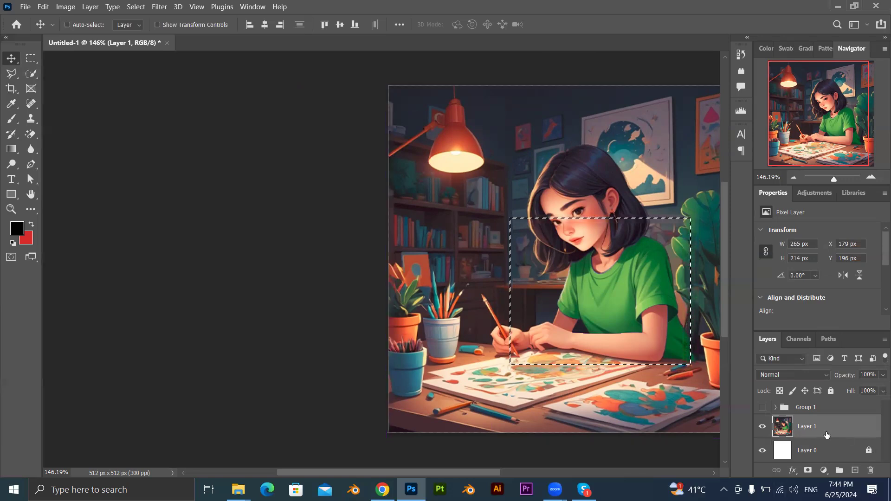
key("ctrl+j")
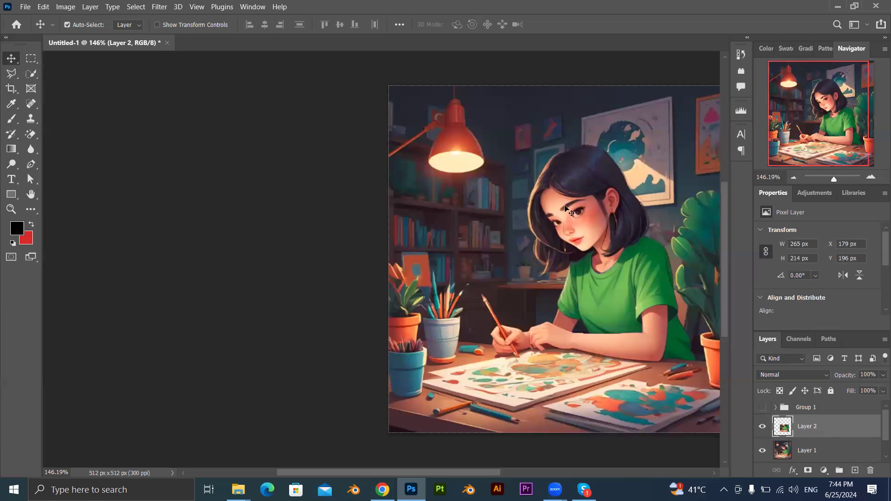
left_click(762, 450)
left_click_drag(562, 271, 508, 185)
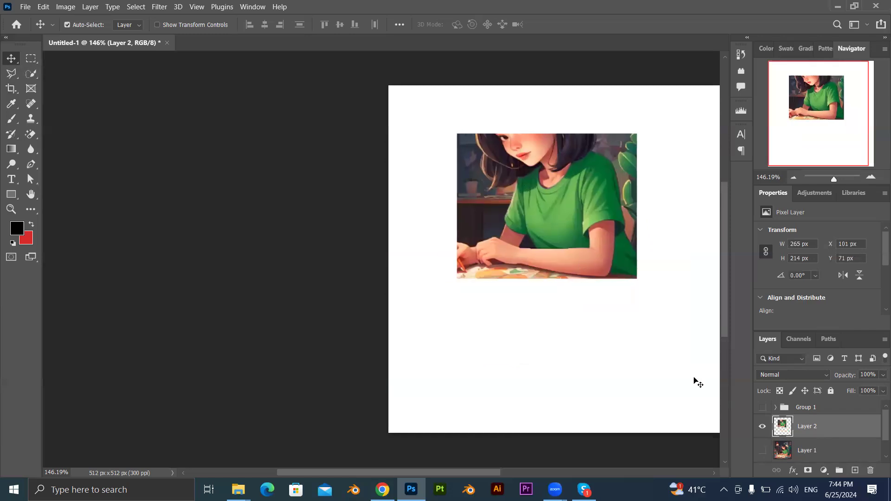
Show Layer 1 again and move the Layer 2 copy over its matching area, to about X 184 px, Y 201 px.
left_click(762, 450)
left_click_drag(577, 254, 590, 239)
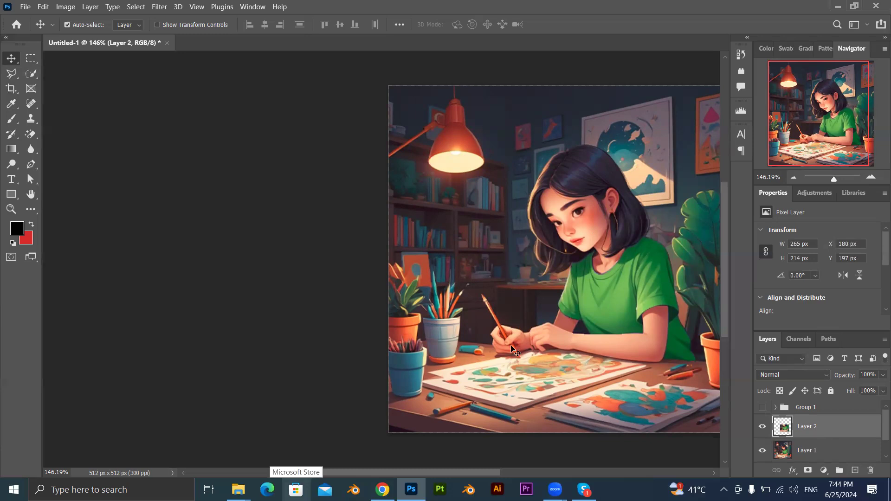
left_click_drag(605, 280, 607, 282)
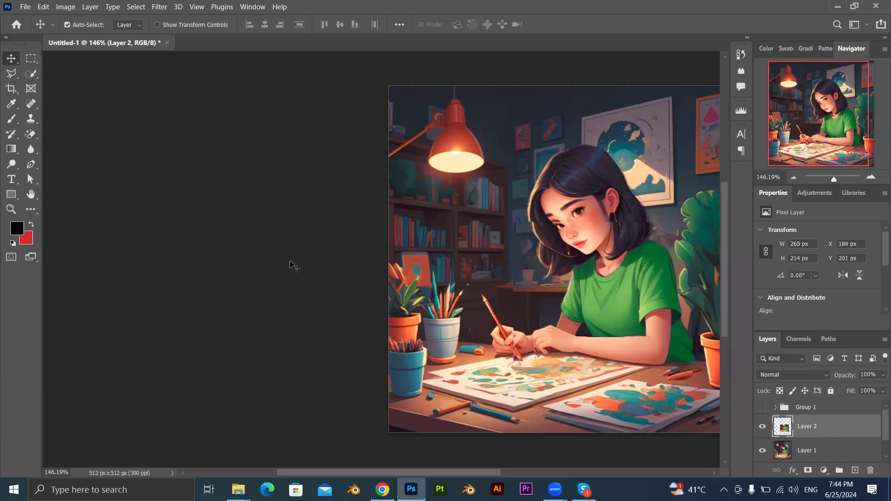
left_click(238, 265)
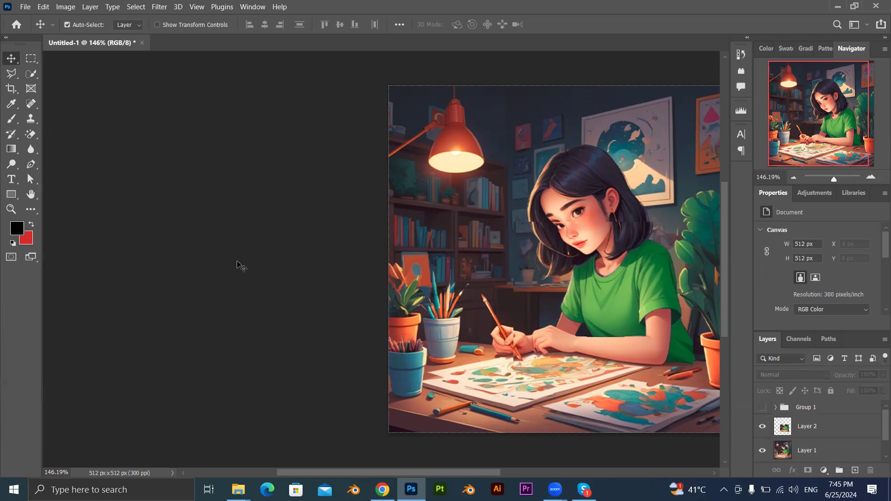
left_click_drag(602, 268, 604, 295)
Undo the copy's moves and the layer copy itself, back to the marquee selection on Layer 1.
key("ctrl+z")
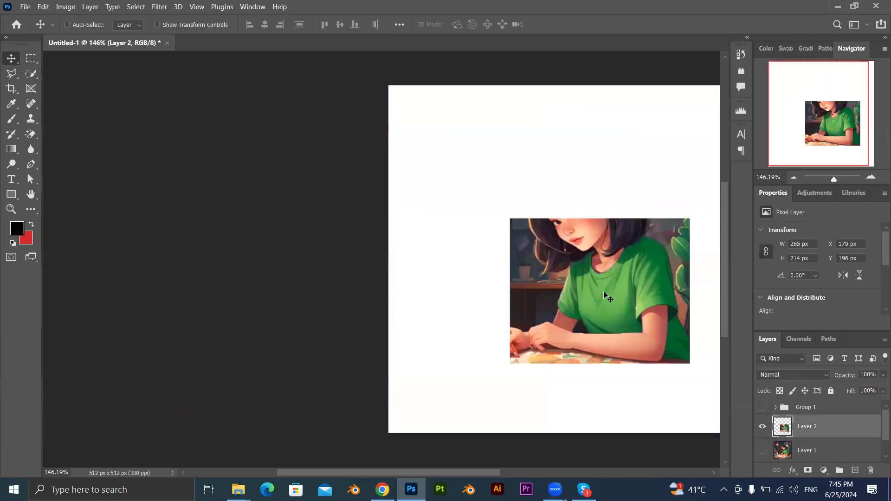
key("ctrl+z")
key("ctrl")
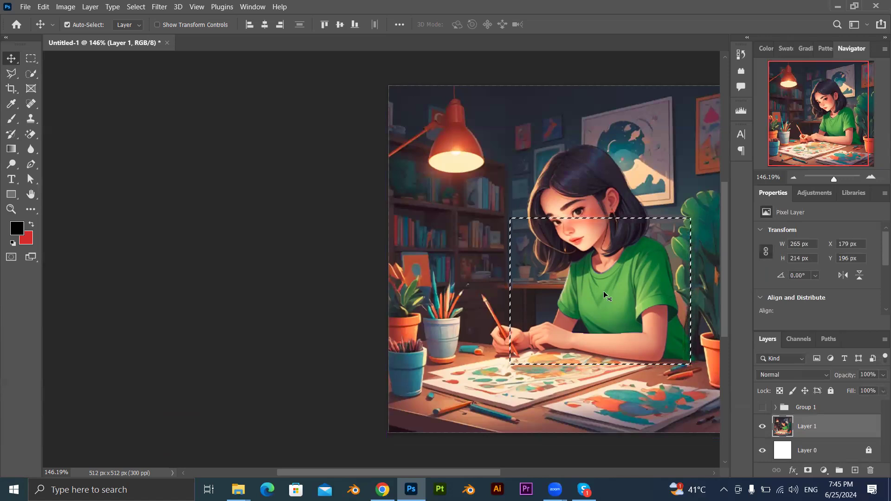
Delete the selected area from Layer 1, then try clearing the selection and undo the deselection.
key("Delete")
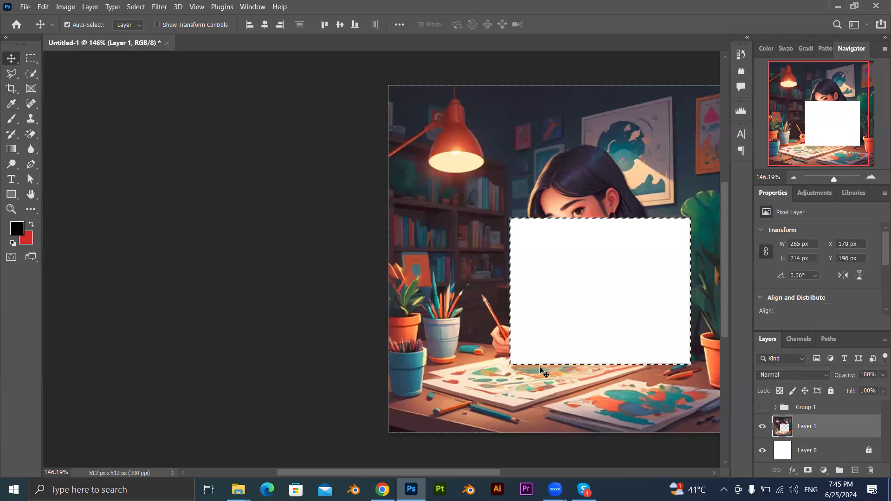
key("ctrl+d")
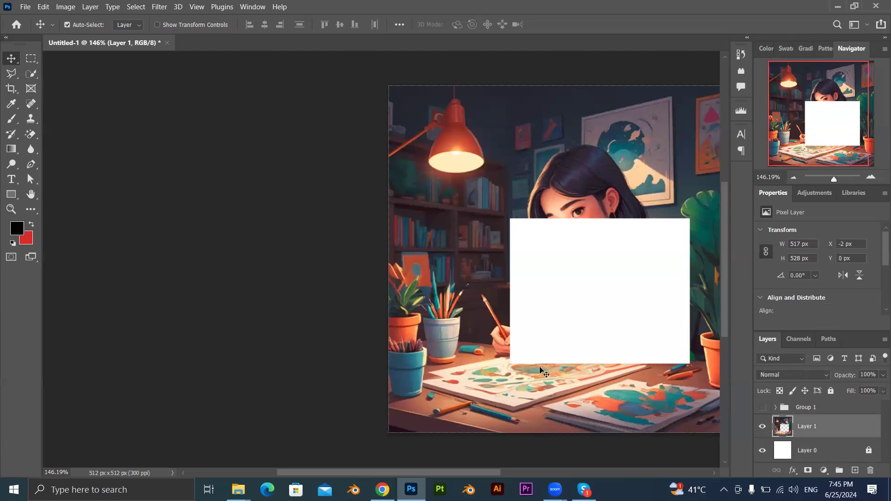
key("ctrl")
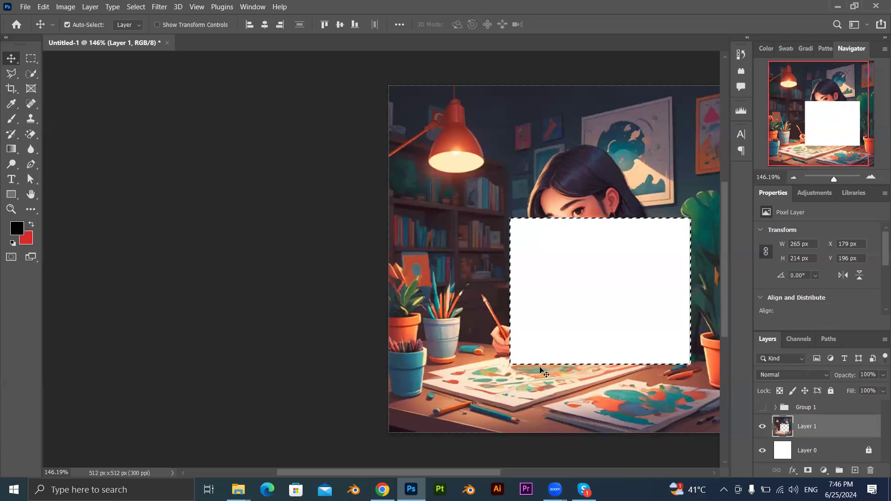
Shift Layer 1 sideways with its selection to about X 176 px, Y 196 px, undoing a trial deselection along the way.
mouse_move(535, 181)
left_mouse_down()
mouse_move(505, 188)
mouse_move(525, 183)
left_mouse_up()
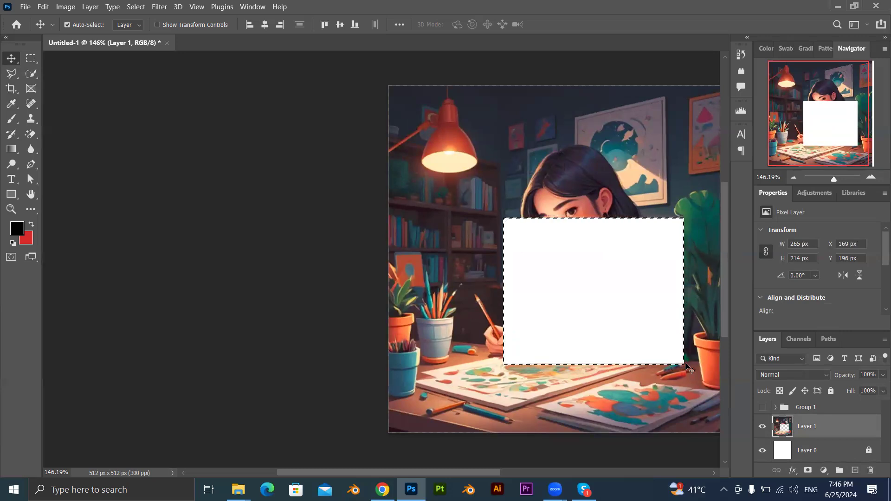
key("ctrl")
key("ctrl+d")
left_click_drag(591, 149, 547, 201)
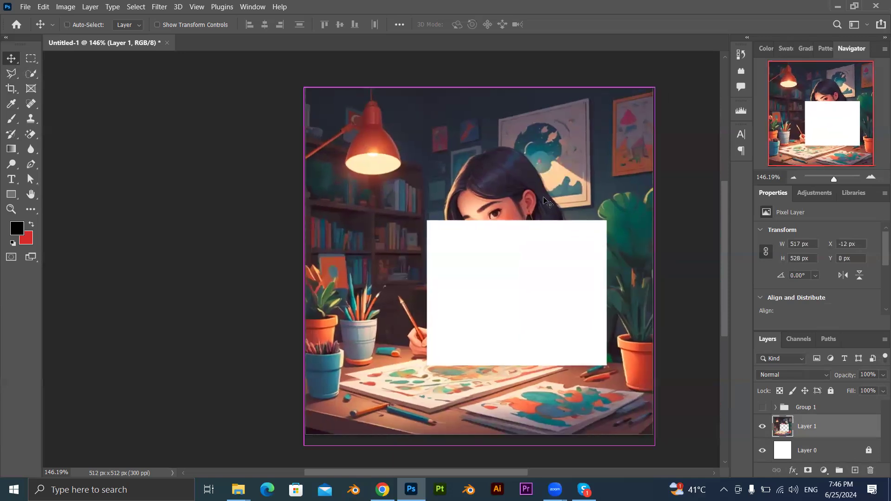
key("ctrl+z")
key("ctrl+z")
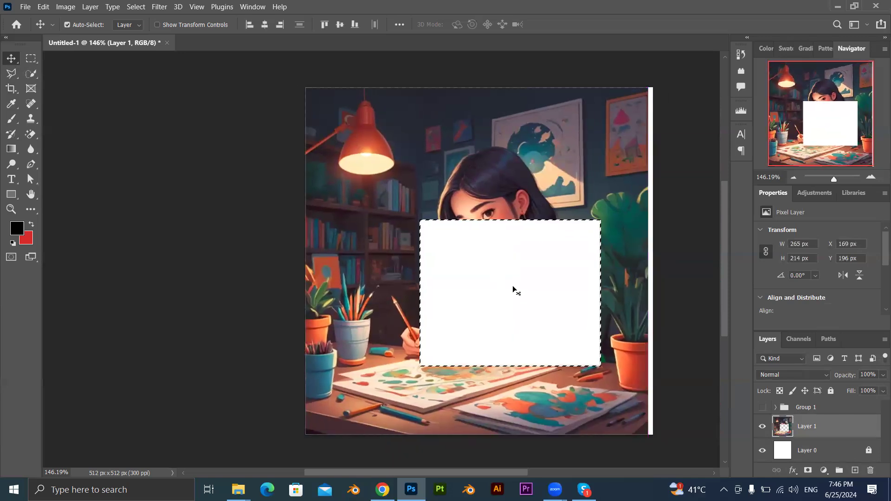
left_click_drag(500, 192, 503, 192)
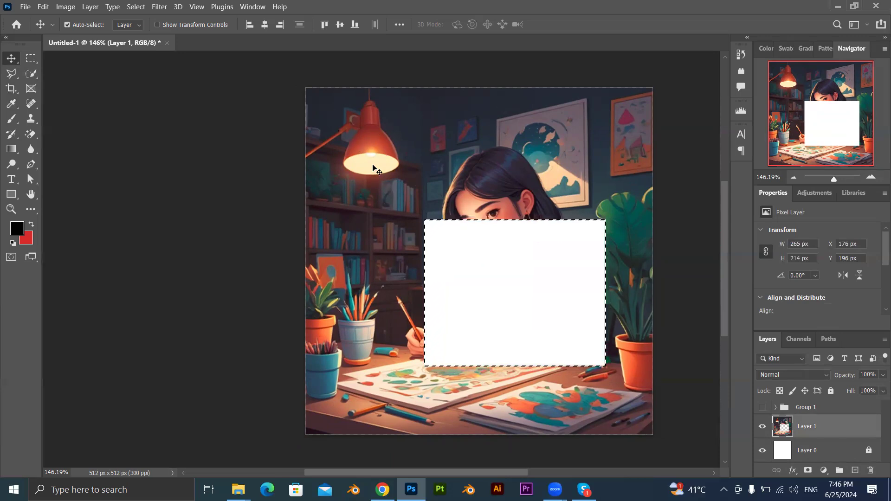
Try a Hue/Saturation adjustment with a hue shift of +82 on the emptied selection of Layer 1.
key("ctrl+u")
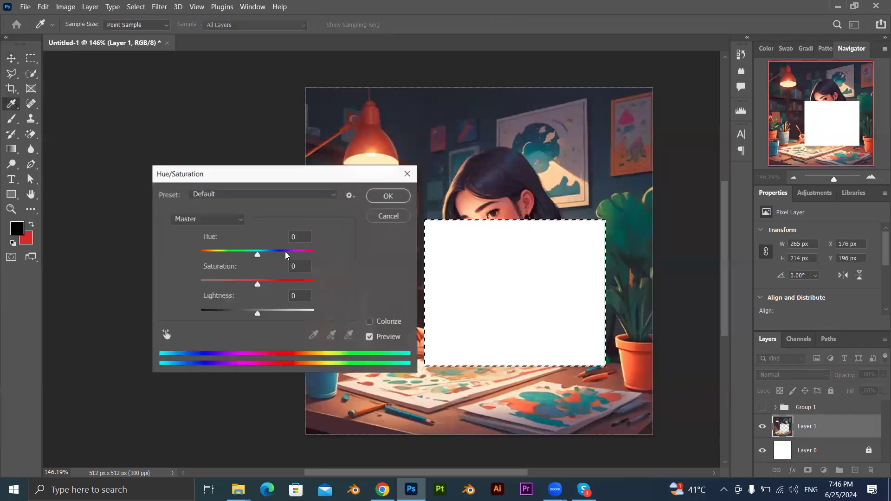
left_click_drag(257, 254, 314, 255)
left_click_drag(179, 254, 291, 254)
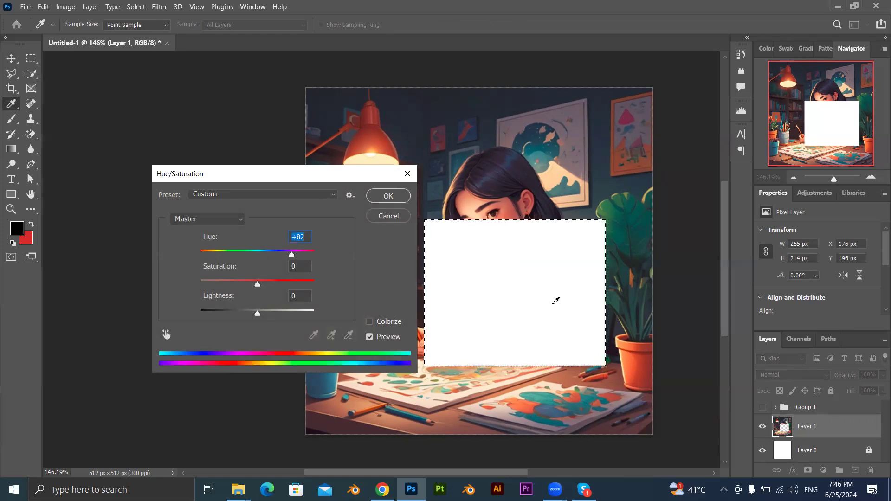
key("Return")
key("v")
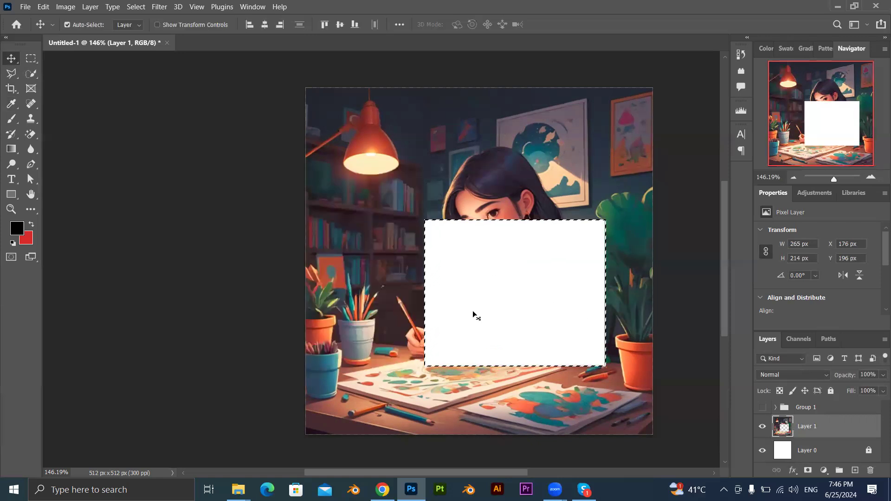
Try moving the contents of the emptied selection on Layer 1, then deselect it.
left_click_drag(482, 301, 508, 296)
left_click(453, 191)
key("ctrl+d")
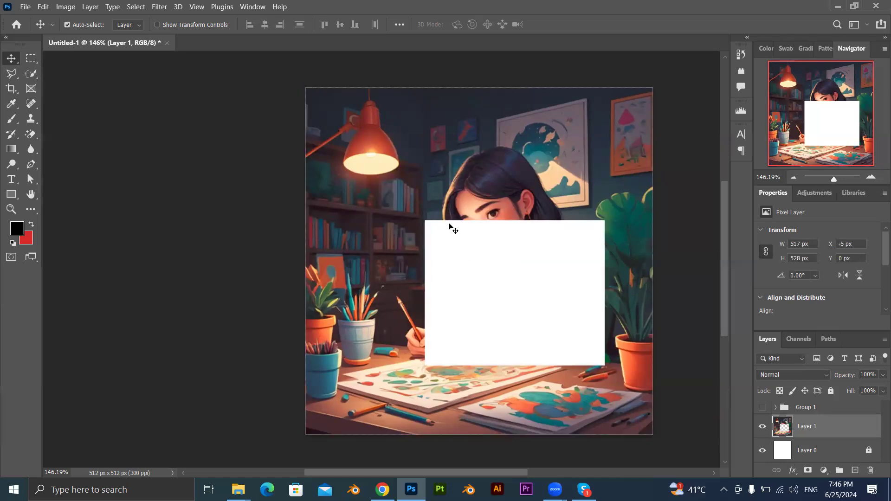
Try a hue shift of +11 on Layer 1, discard it, and undo the earlier deletion of the rectangular area.
key("ctrl+u")
mouse_move(258, 255)
left_mouse_down()
mouse_move(138, 249)
mouse_move(294, 250)
mouse_move(264, 252)
left_mouse_up()
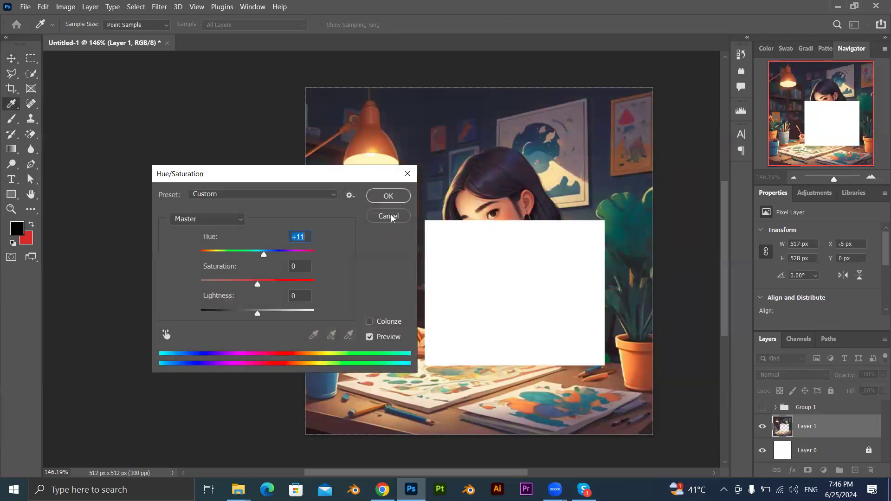
left_click(389, 216)
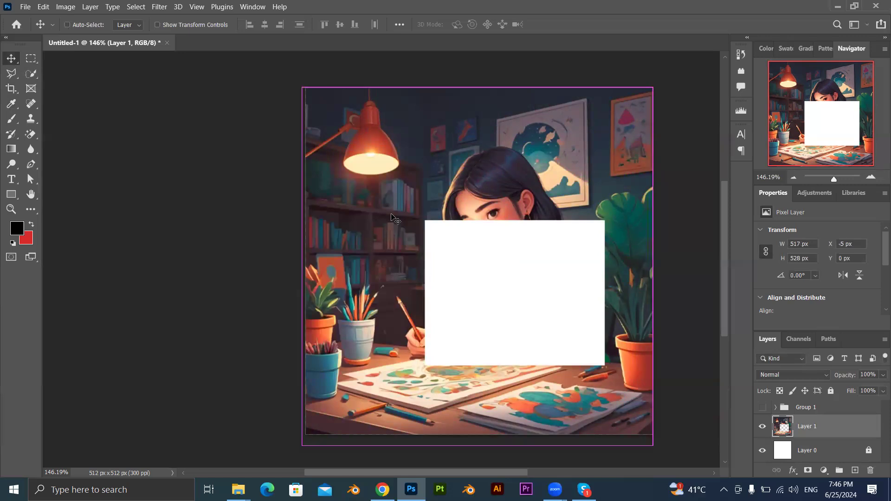
key("ctrl+d")
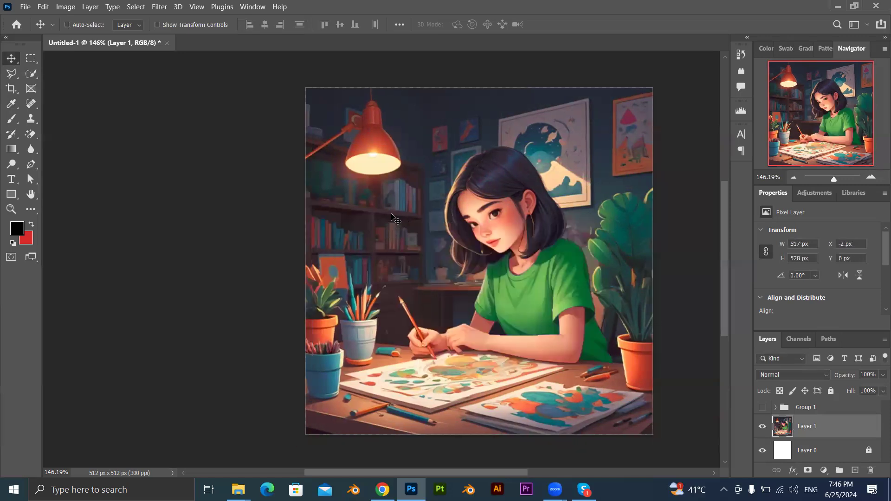
Draw an elliptical marquee about 290 by 368 px around the girl, then clear the selection.
left_click(33, 59)
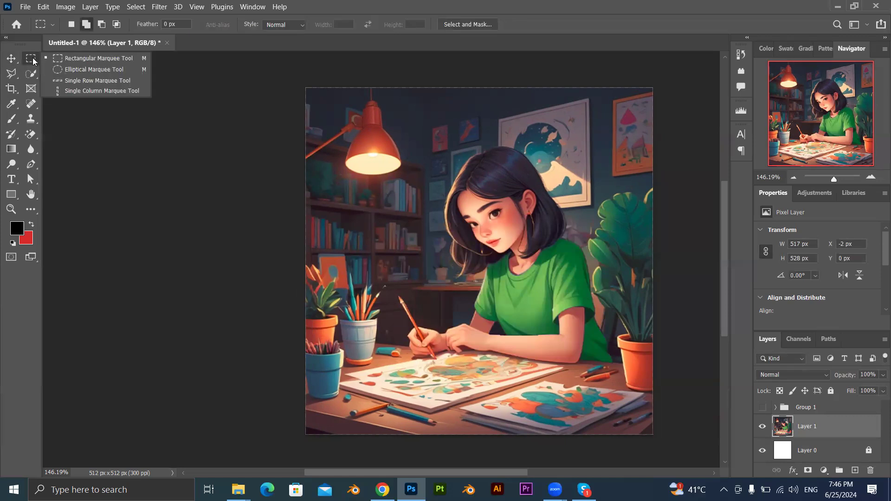
left_click(65, 69)
left_click_drag(438, 132, 608, 229)
left_click_drag(632, 320, 636, 380)
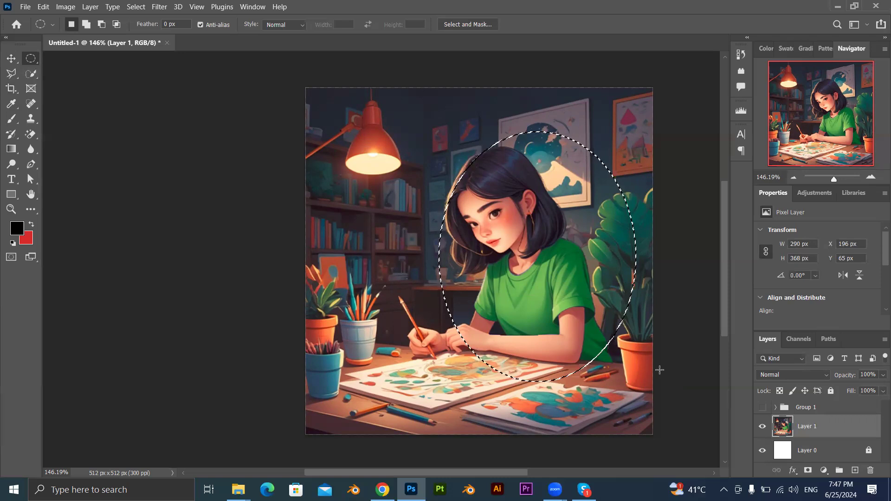
left_click(447, 285)
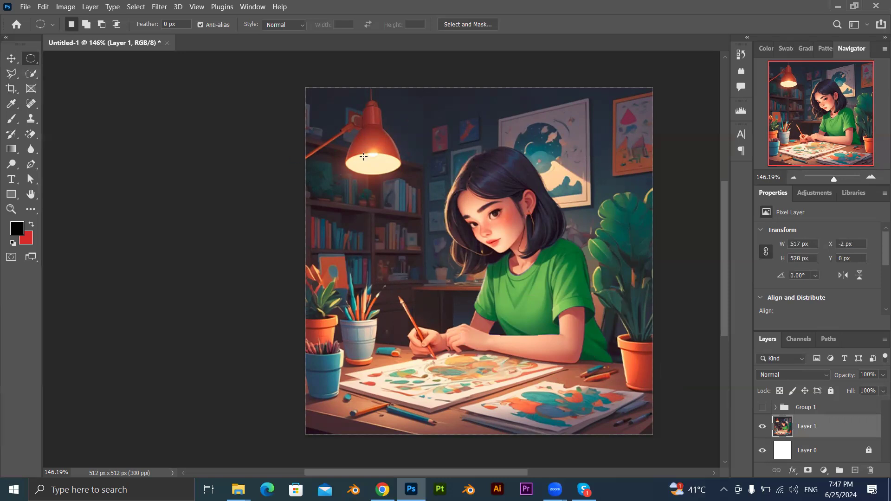
Try an elliptical selection over the lamp's bright opening, then deselect it.
scroll(364, 156, "up", 8)
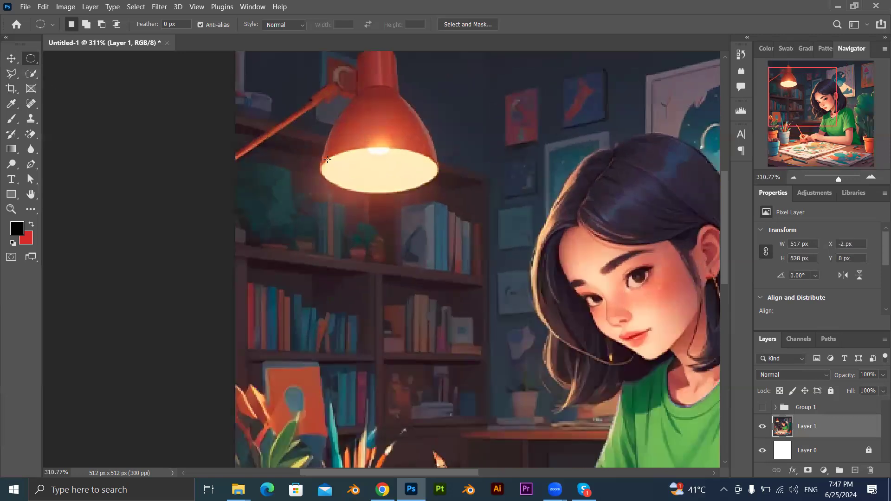
left_click_drag(320, 170, 434, 148)
key("ctrl+d")
Show the rulers and place a vertical guide and a horizontal guide at the left and upper edges of the lamp opening.
key("ctrl+r")
left_click_drag(49, 250, 328, 239)
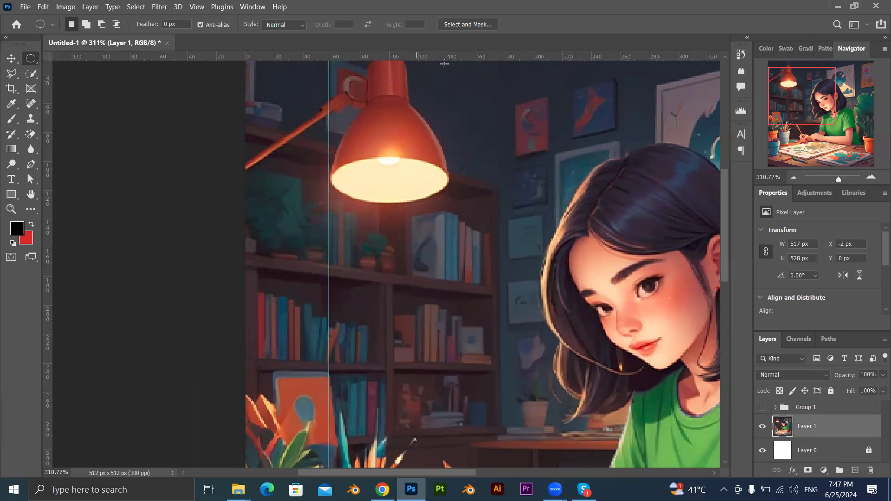
left_click_drag(447, 69, 450, 156)
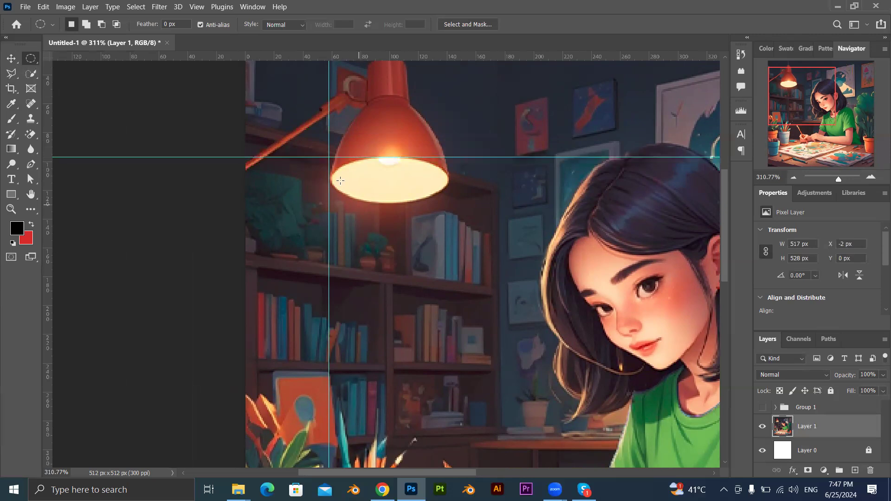
Select the lamp opening with an elliptical marquee about 84 by 32 px, then hide the guides and deselect.
left_click_drag(326, 161, 447, 203)
key("ctrl+h")
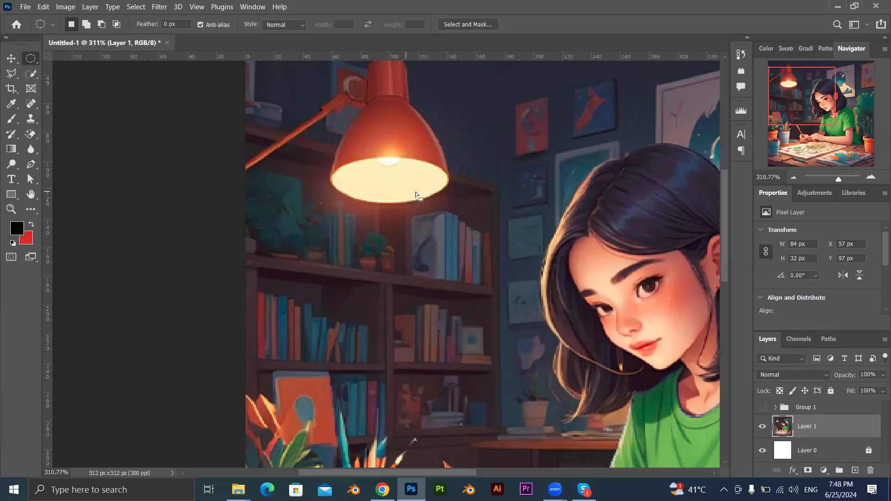
key("ctrl+d")
key("alt+h")
left_click_drag(213, 239, 204, 245)
left_click(442, 194)
key("h")
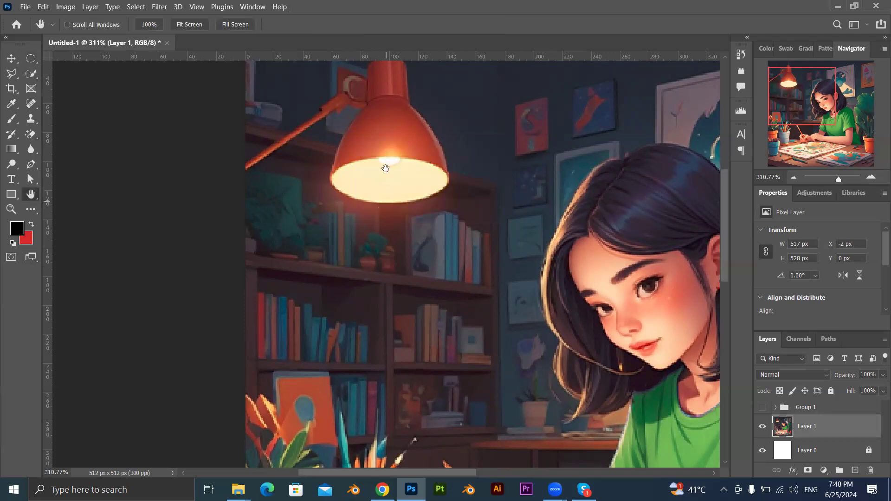
key("v")
key("alt+h")
key("Escape")
key("alt+h")
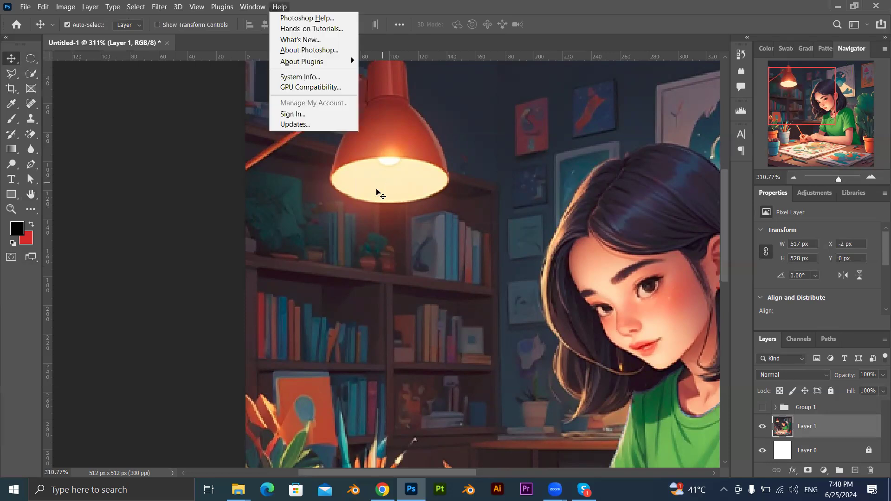
key("Escape")
Place new guides at the lamp opening's left and upper edges and select the opening with an elliptical marquee about 83 by 33 px.
key("m")
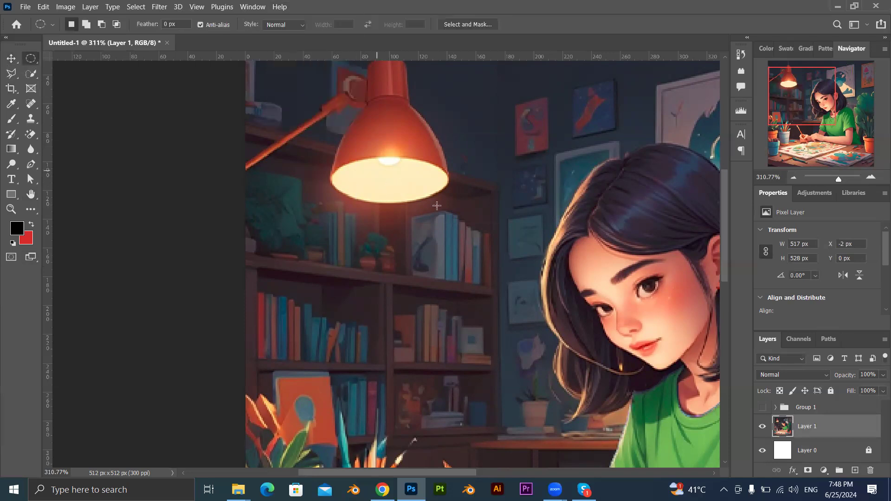
left_click_drag(48, 225, 330, 208)
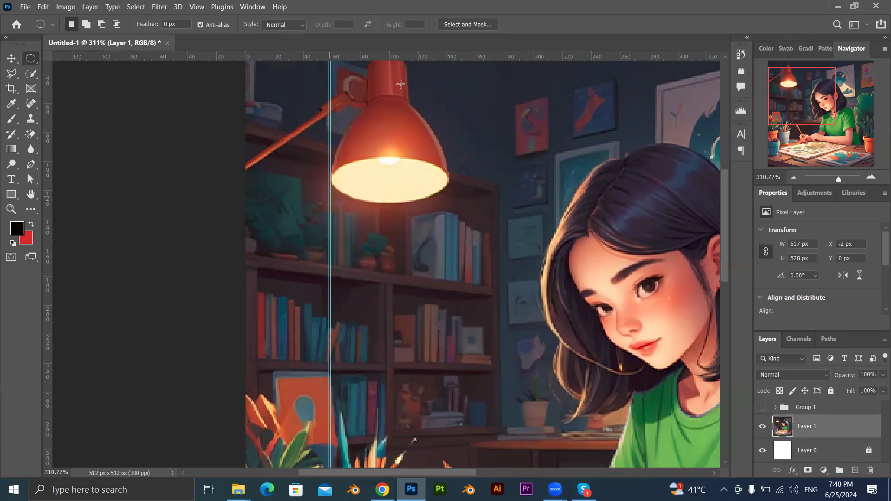
left_click_drag(430, 56, 441, 158)
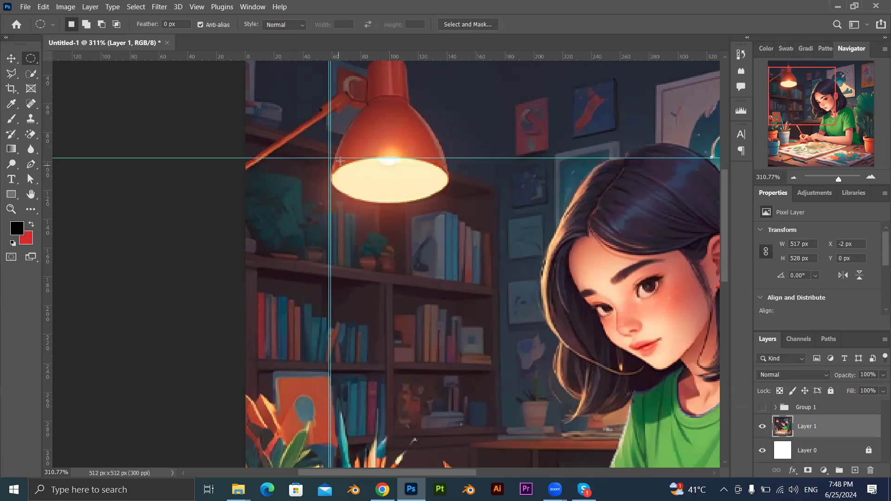
left_click_drag(331, 158, 448, 203)
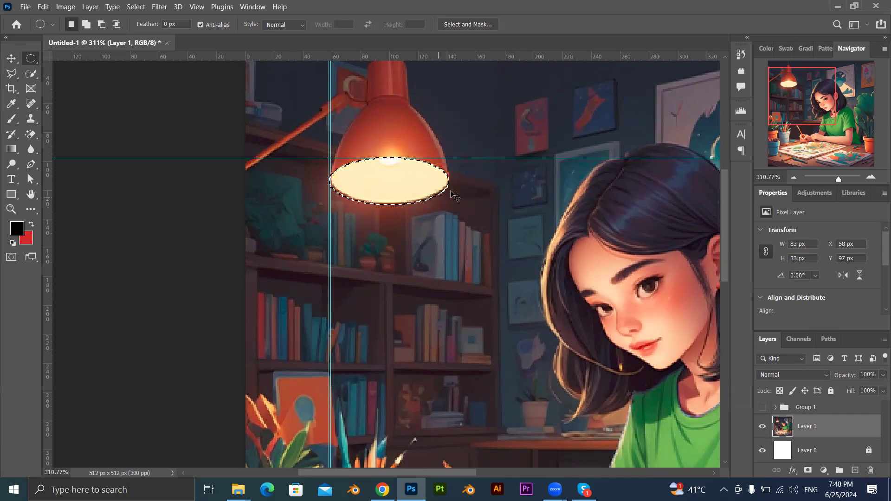
Copy the selected lamp opening to a new layer and try shifting its hue, then discard the colour adjustment.
key("ctrl+j")
key("ctrl+u")
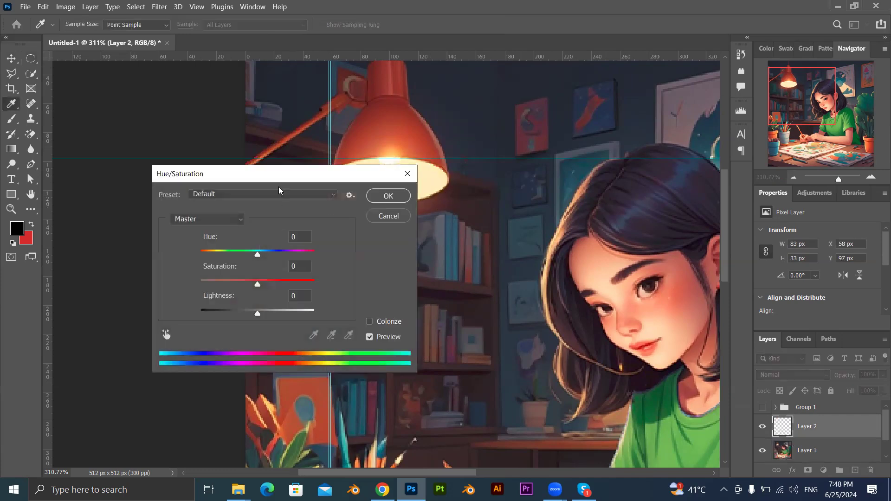
left_click_drag(281, 184, 231, 203)
left_click_drag(206, 277, 275, 289)
left_click(337, 236)
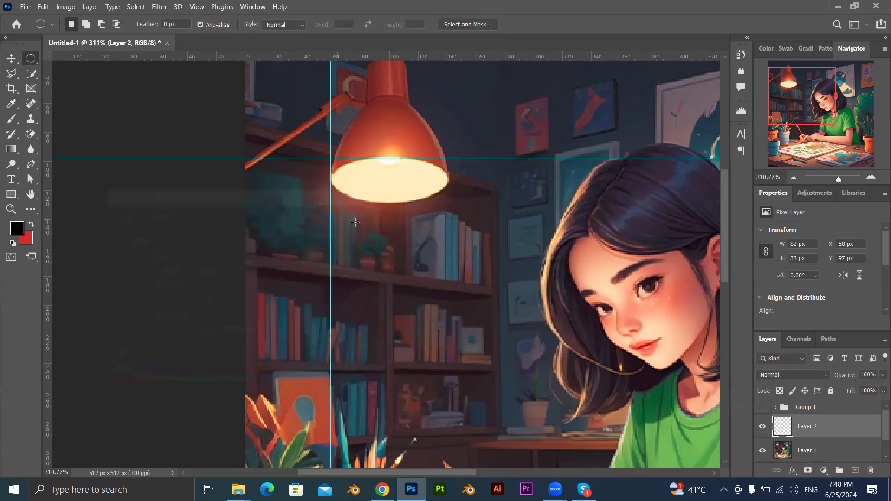
Hide the guides and delete the layer holding the copied lamp opening.
key("ctrl+semicolon")
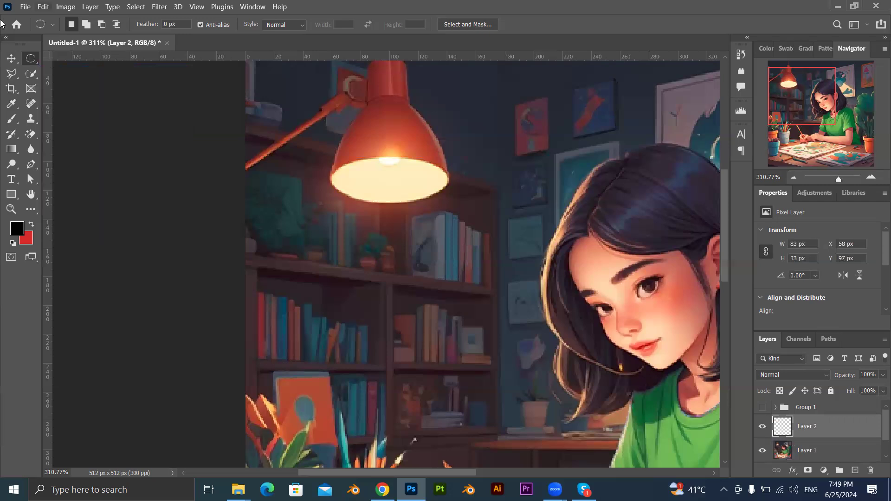
left_click(11, 58)
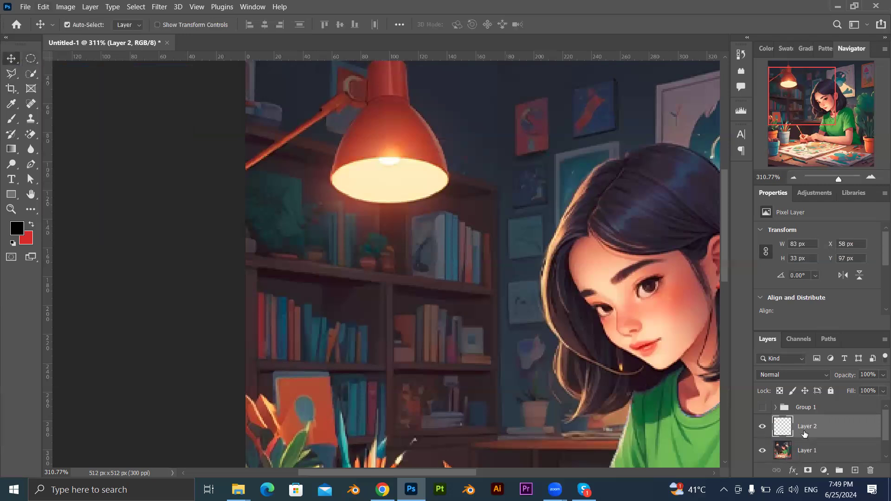
key("Delete")
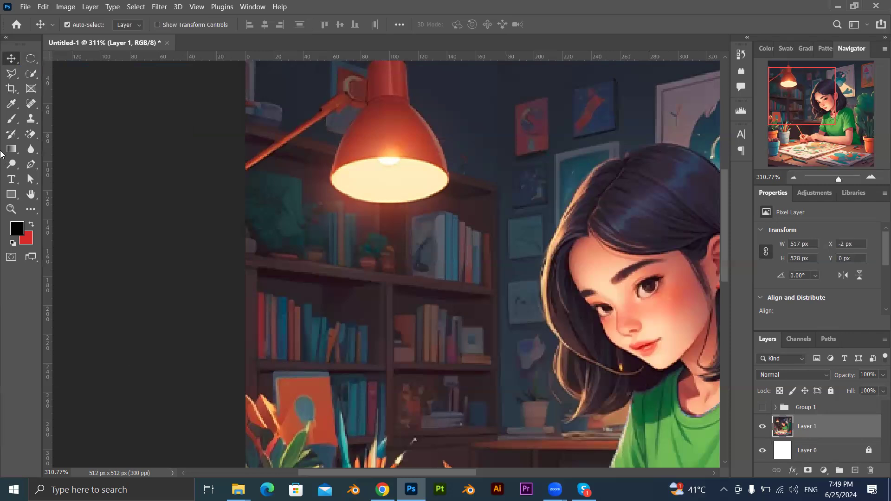
Delete a one-pixel-high row across Layer 1 at about Y 179 px using a Single Row Marquee selection, then deselect.
left_click(31, 58)
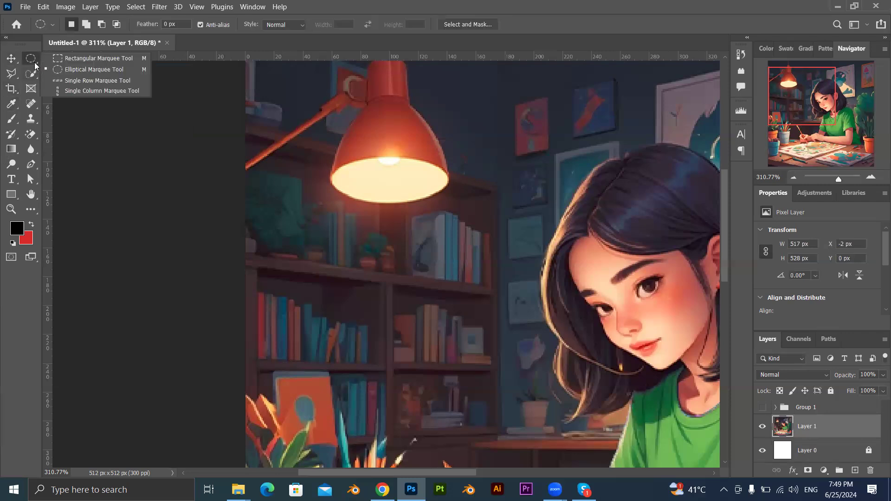
left_click(99, 80)
left_click(444, 276)
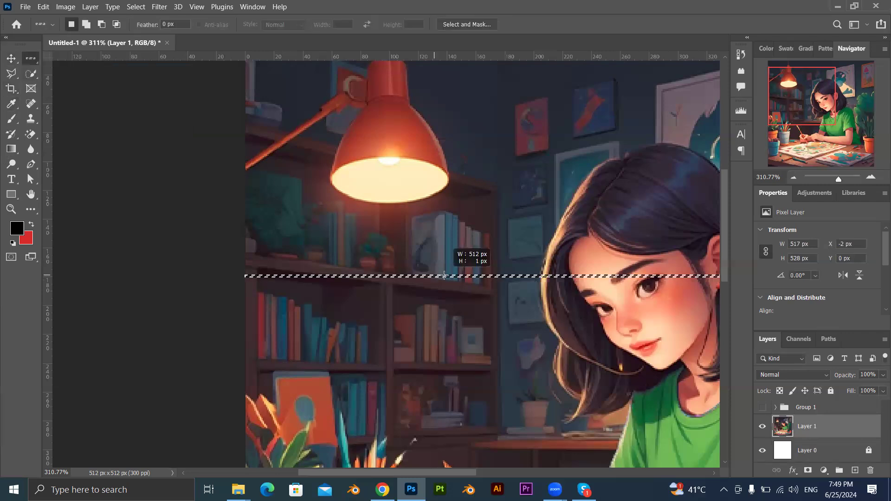
scroll(407, 315, "down", 2)
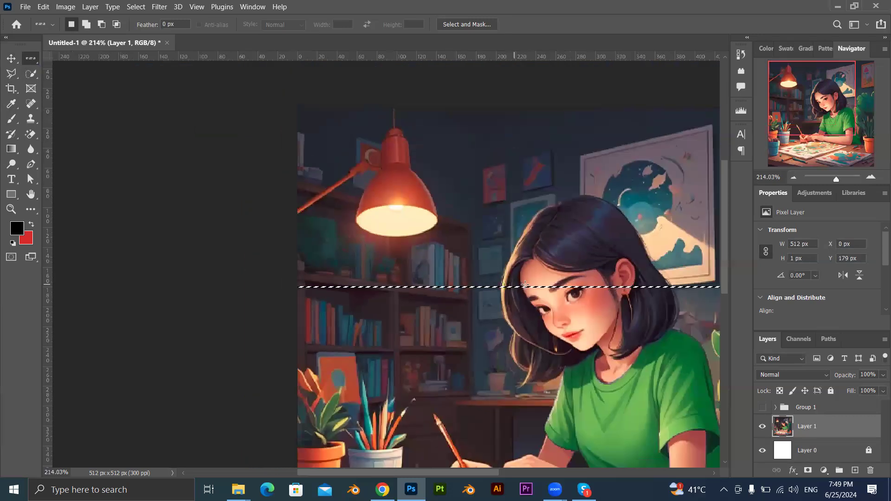
key("Delete")
key("ctrl+d")
scroll(498, 316, "up", 2)
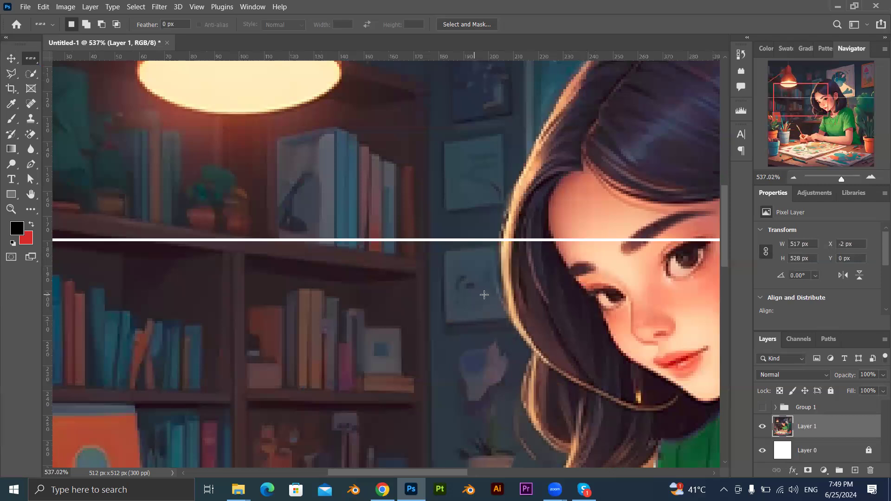
Undo the deletion of the pixel row and switch back to the Rectangular Marquee tool.
right_click(22, 63)
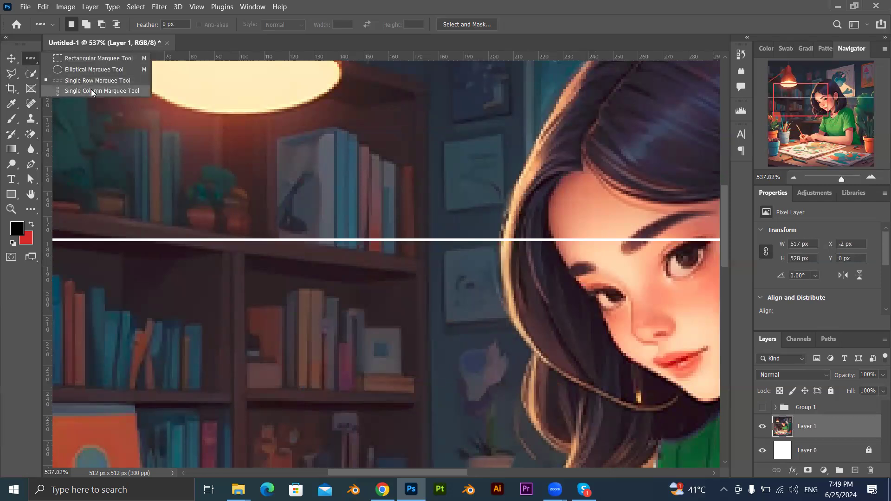
left_click(318, 240)
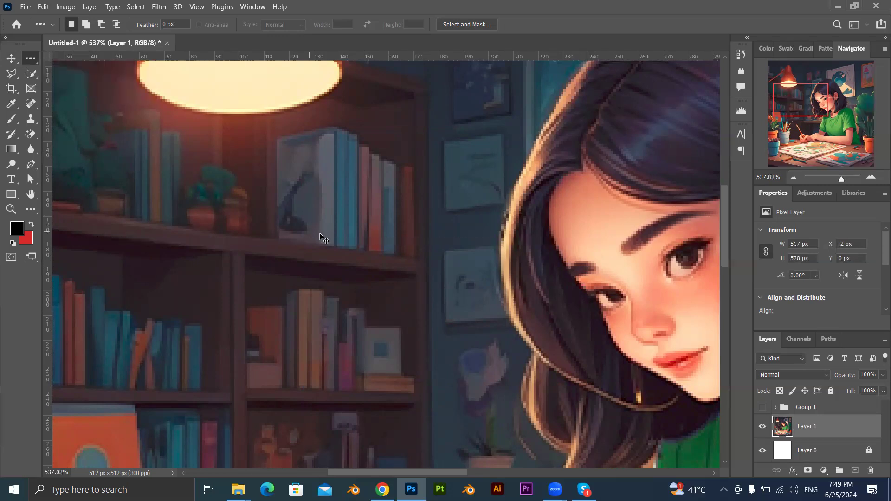
scroll(354, 298, "down", 5)
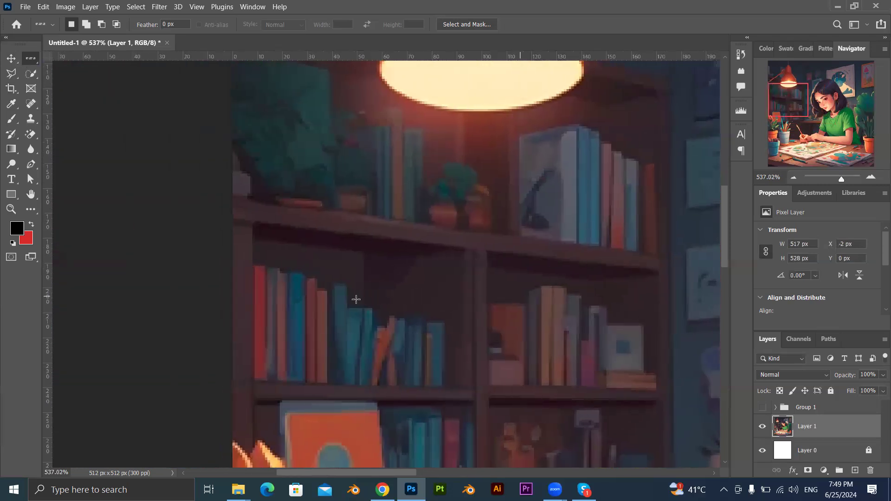
scroll(378, 313, "down", 3)
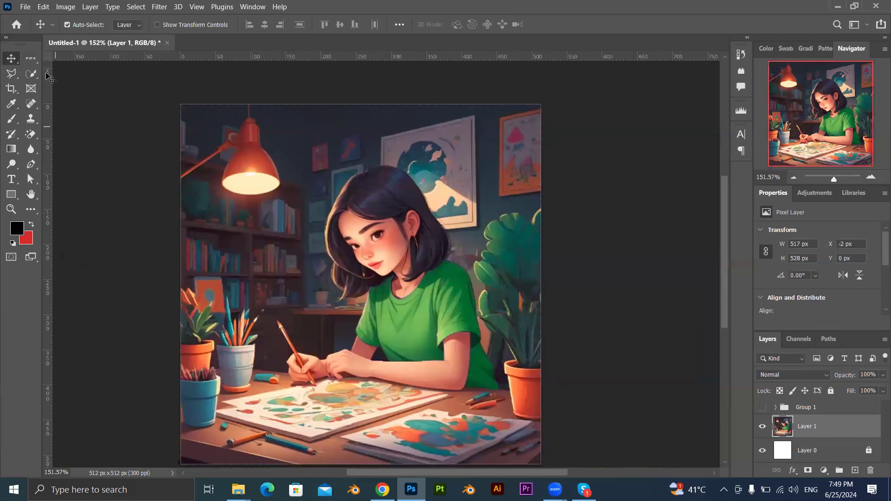
right_click(30, 57)
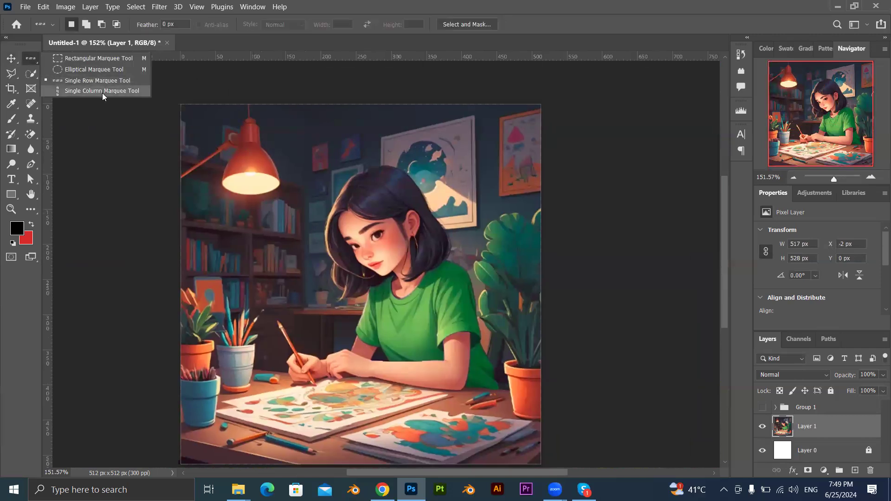
left_click(95, 59)
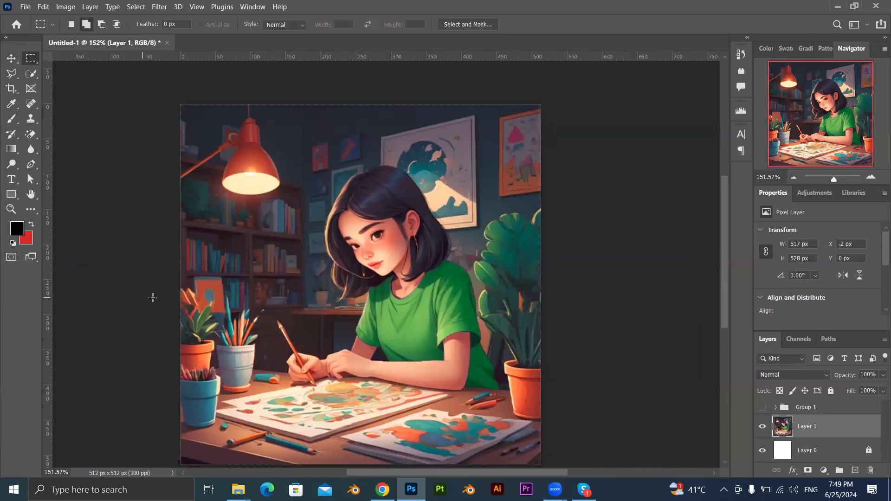
Select the girl's shirt and near forearm on Layer 1 with the Object Selection tool in Rectangle mode.
left_click(11, 75)
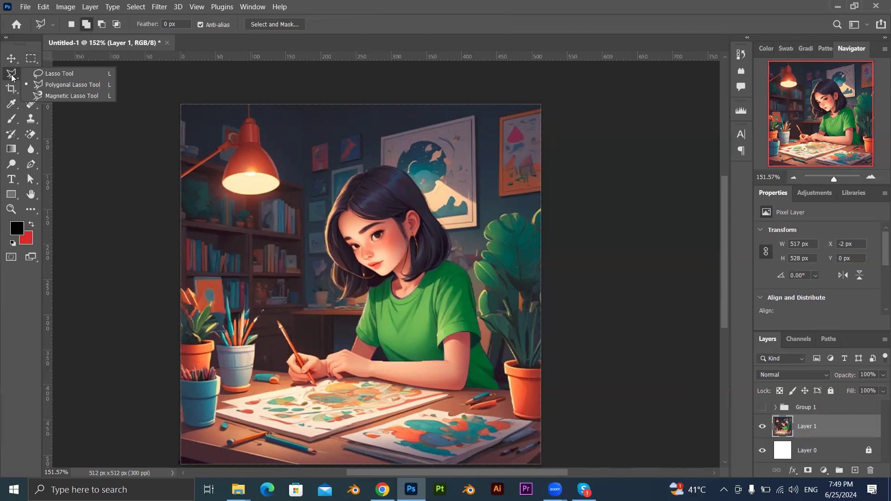
left_click(11, 58)
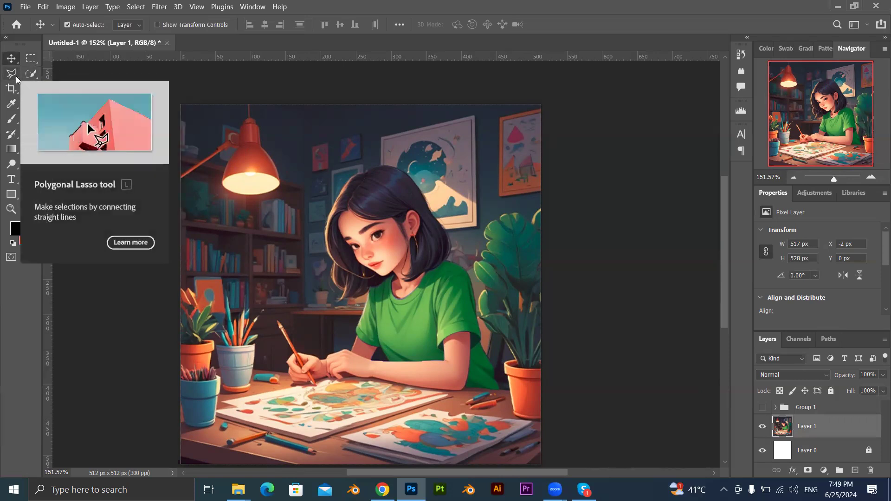
left_click(30, 73)
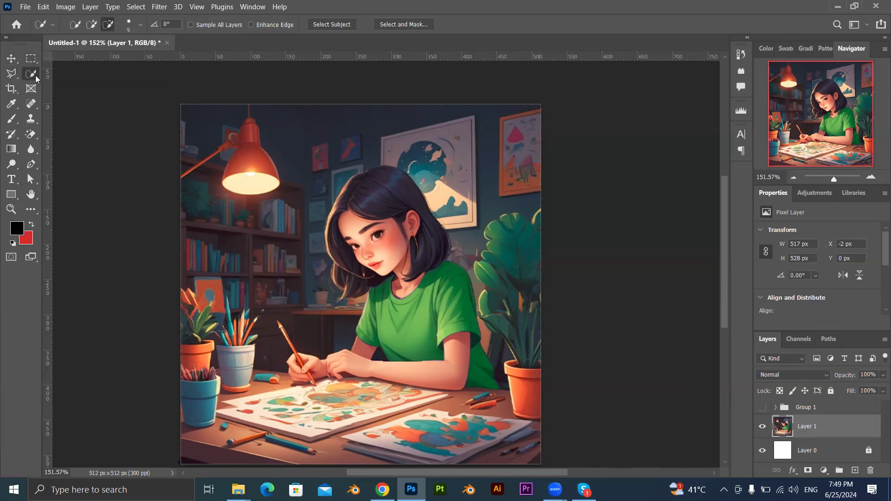
right_click(35, 75)
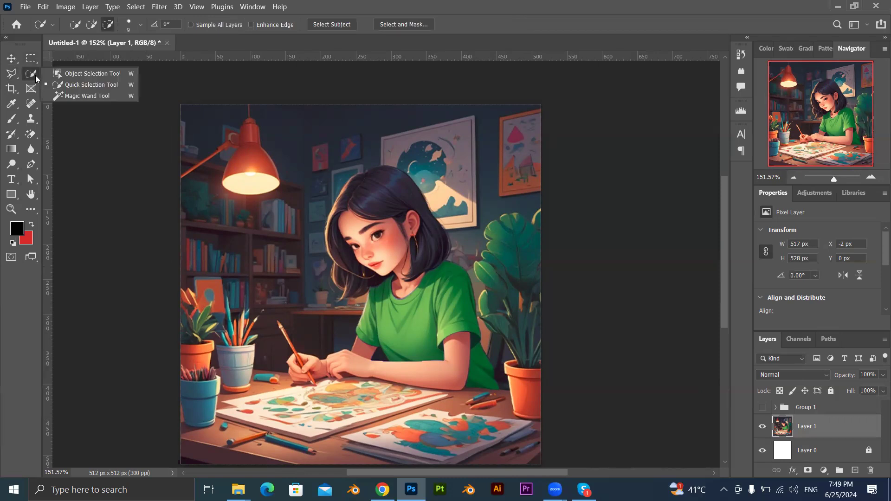
left_click(79, 76)
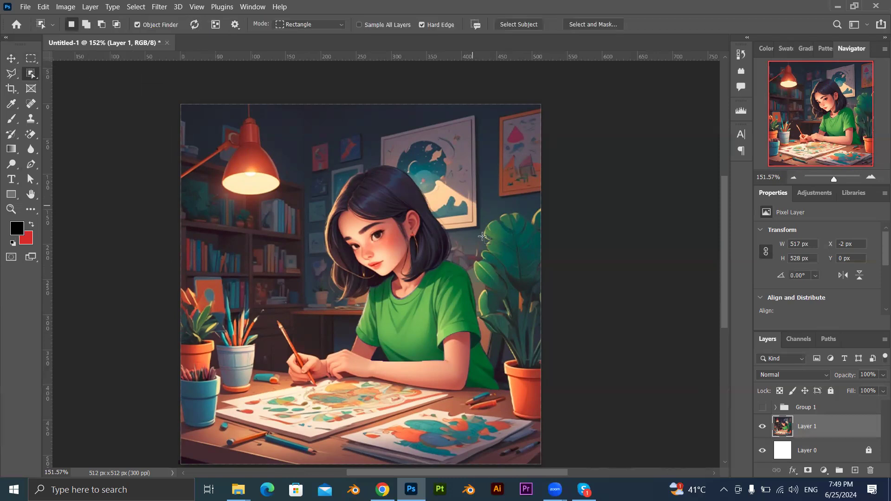
left_click_drag(487, 248, 322, 404)
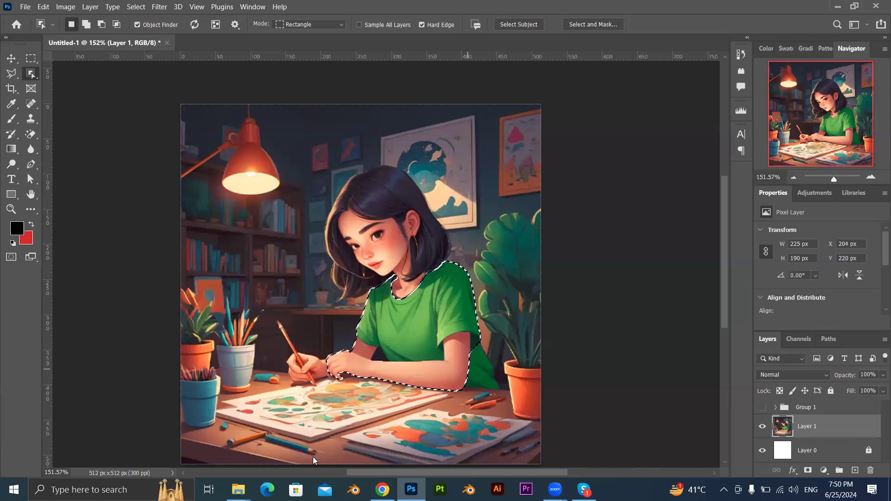
Make an object selection around the part of the shirt behind the girl's elbow.
scroll(496, 380, "up", 5)
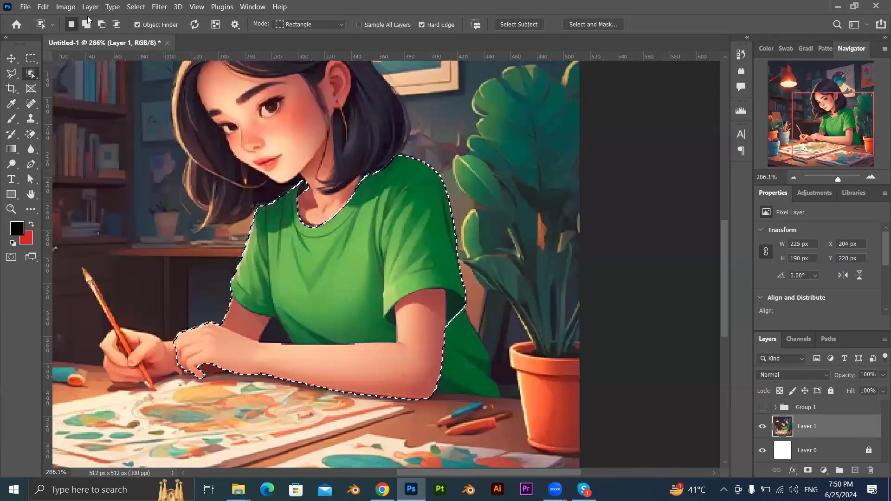
left_click(83, 25)
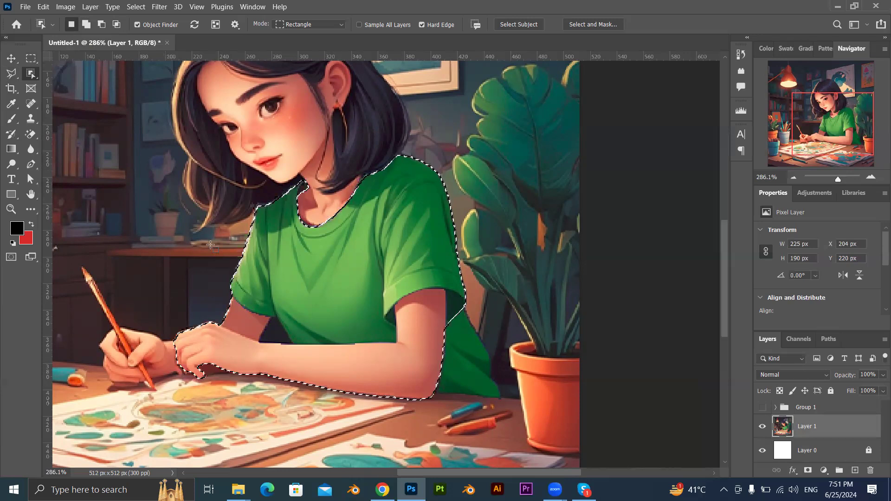
left_click_drag(502, 297, 411, 411)
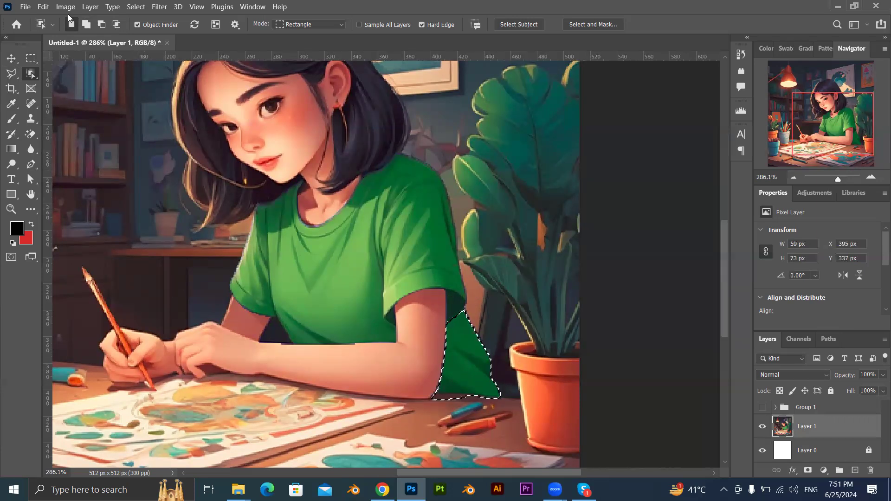
Add the rest of the shirt and the near forearm to the current object selection using Add to selection mode.
left_click(85, 25)
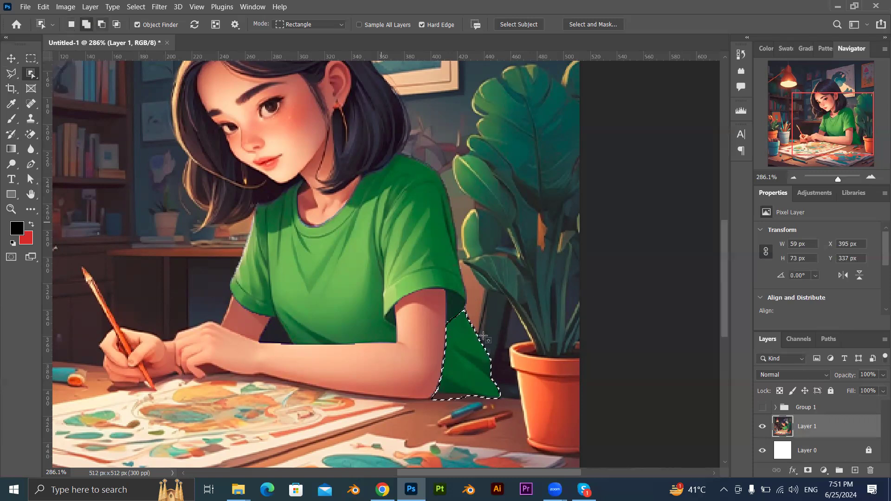
scroll(493, 205, "down", 3)
left_click_drag(489, 181, 266, 369)
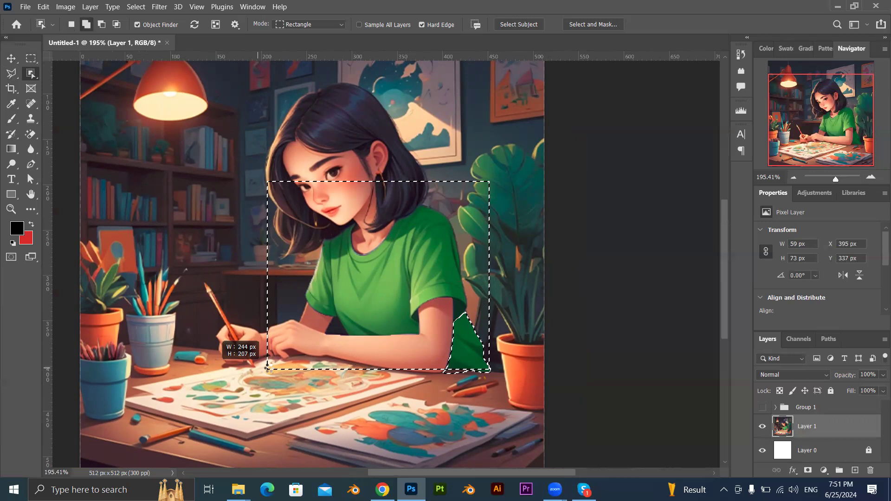
left_click_drag(268, 366, 269, 368)
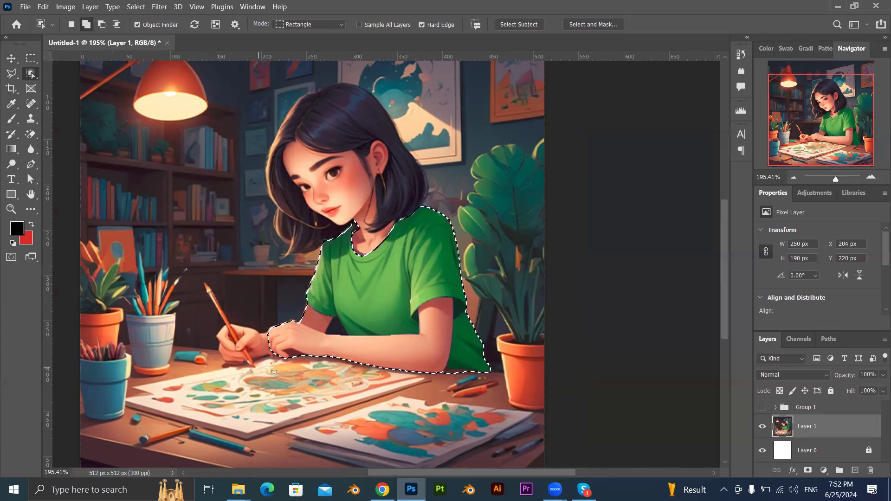
Subtract the near forearm and hand from the shirt selection using Subtract from selection mode.
left_click(102, 27)
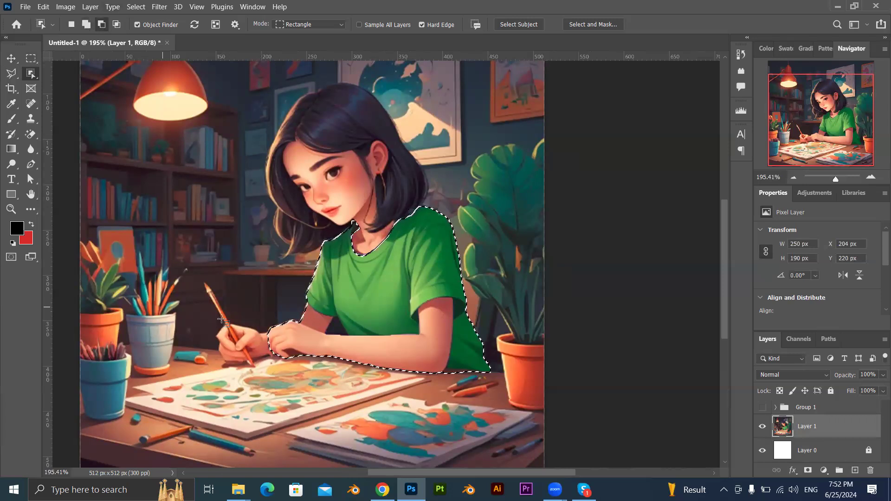
left_click_drag(419, 400, 454, 380)
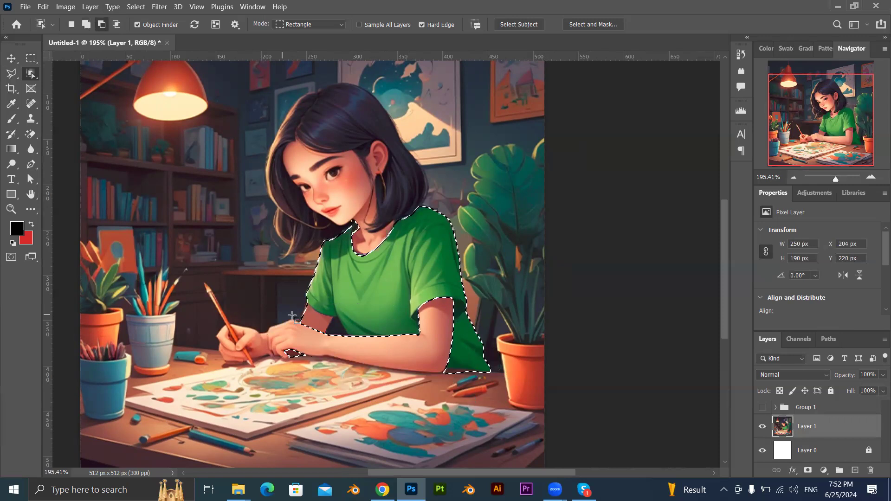
scroll(315, 344, "up", 1)
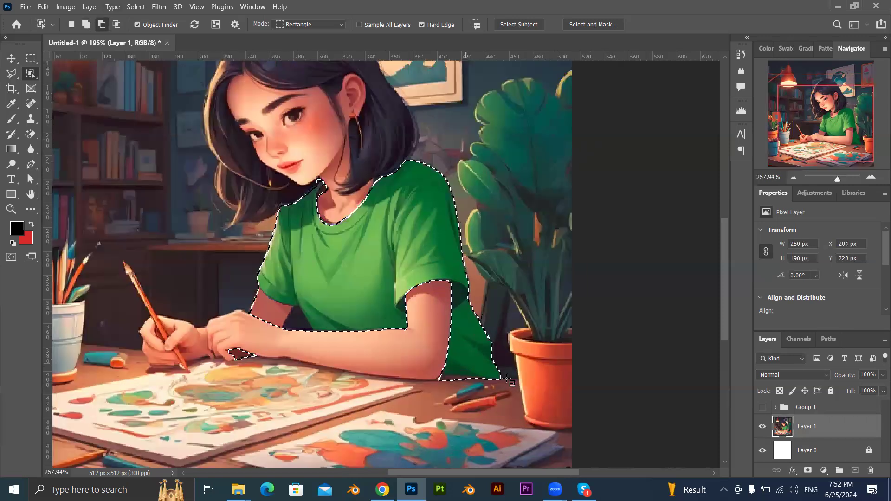
scroll(345, 291, "up", 1)
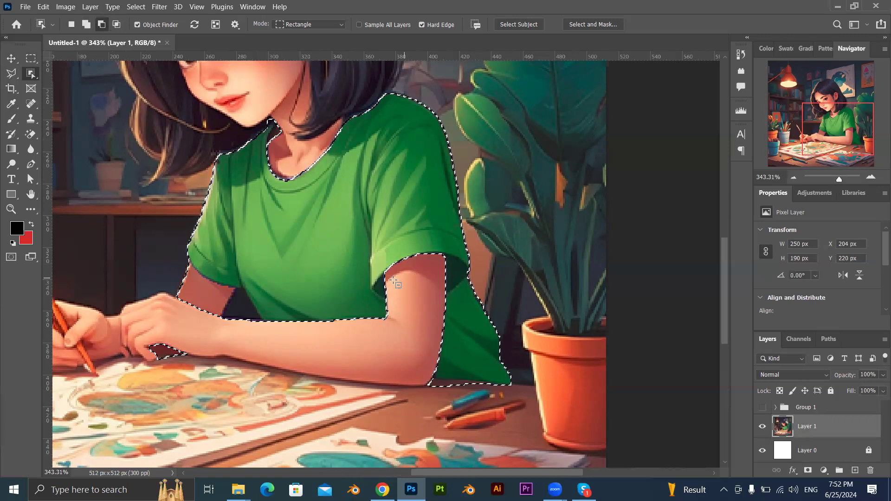
left_click(364, 292)
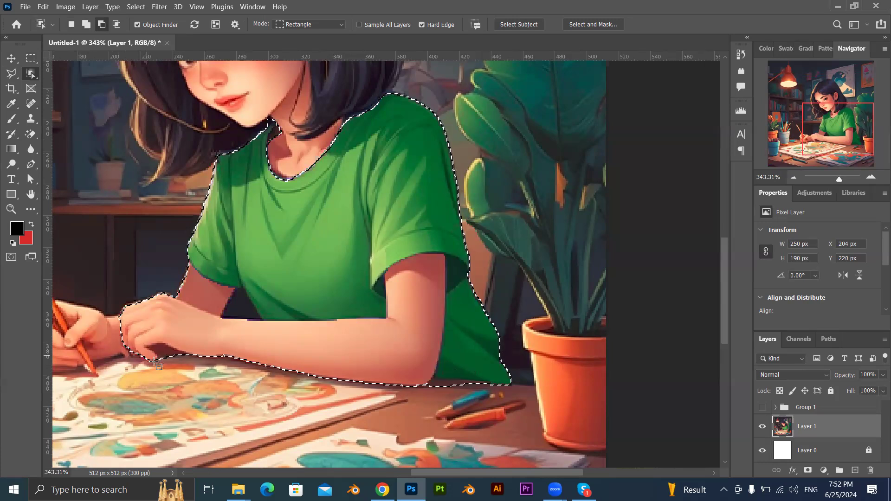
left_click(211, 393)
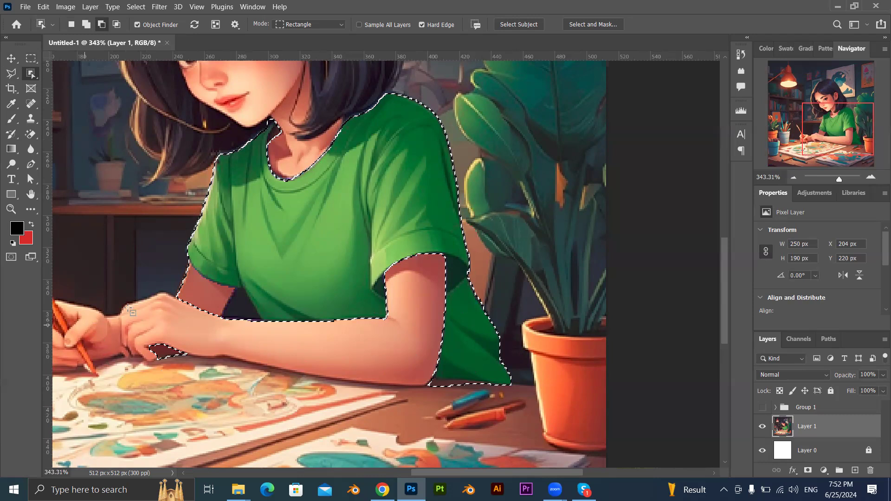
Subtract the small patch under the hand and the far upper arm beside the sleeve from the shirt selection.
left_click_drag(134, 333, 198, 368)
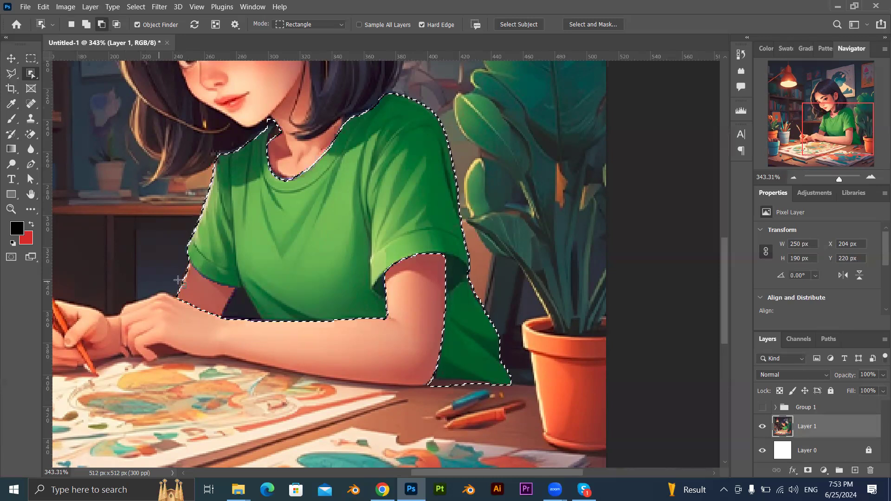
left_click_drag(153, 240, 263, 348)
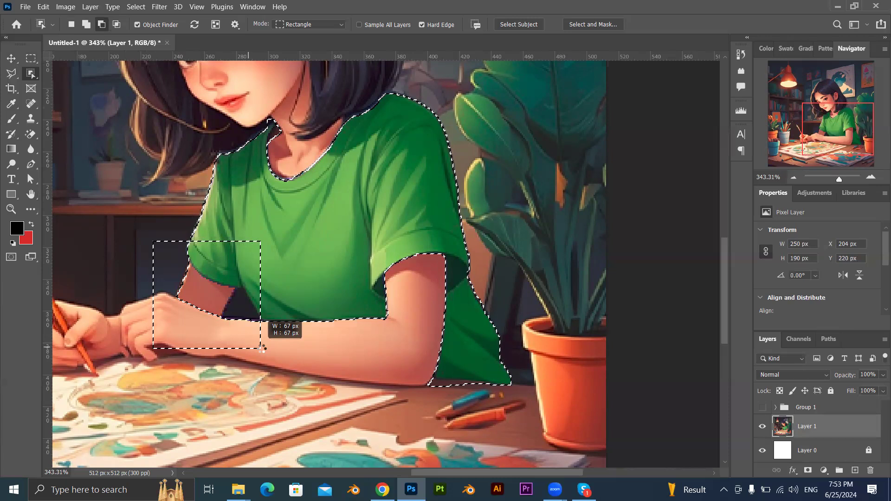
left_click_drag(261, 348, 261, 349)
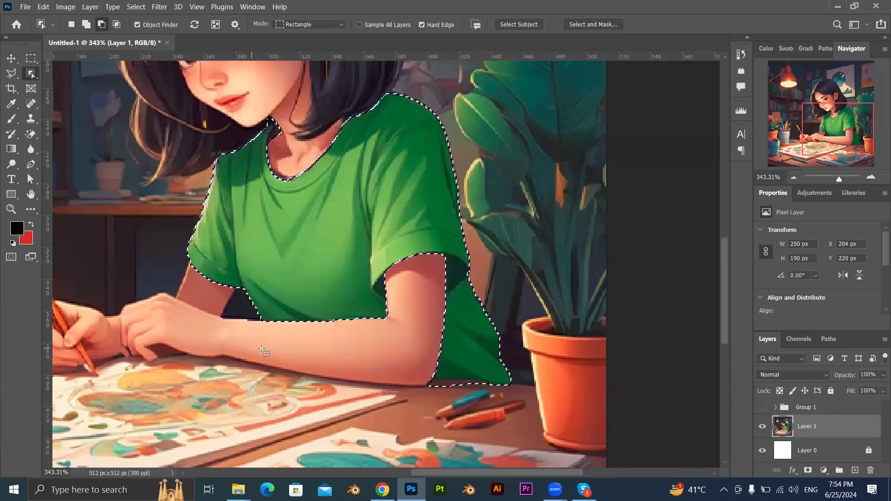
Shift the hue of the selected shirt from green to blue with Hue/Saturation.
scroll(260, 268, "down", 5)
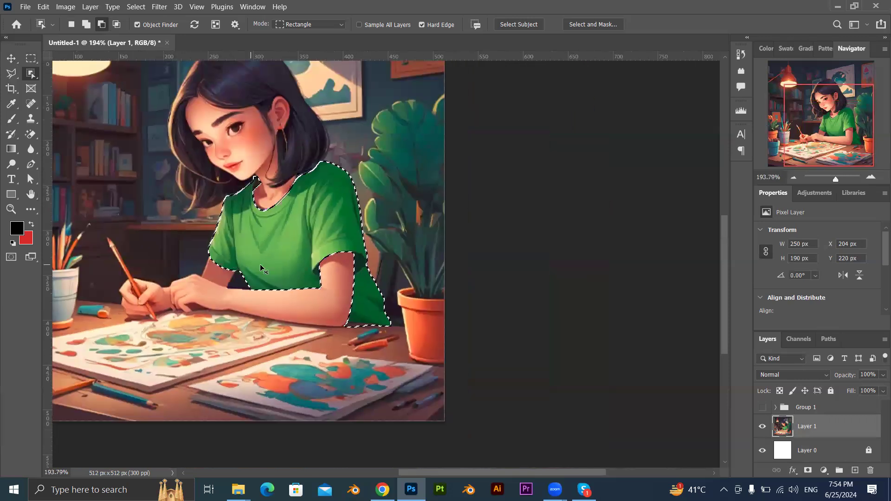
key("ctrl+u")
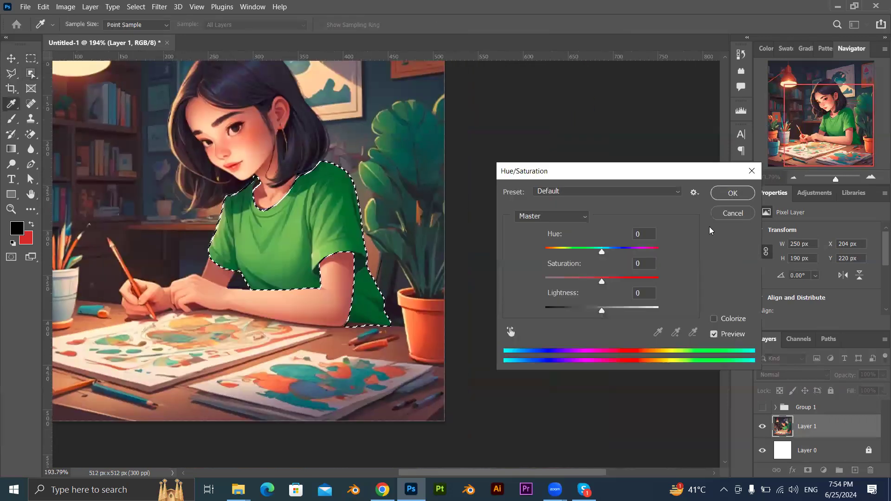
left_click_drag(601, 252, 643, 253)
left_click(732, 193)
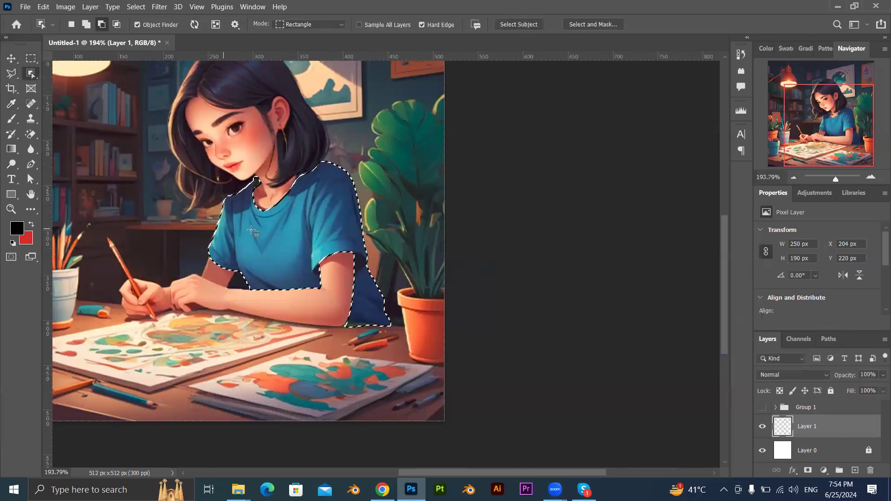
Try moving the selected content with the Move tool, undo the move, and deselect.
key("v")
left_click_drag(195, 263, 283, 247)
key("ctrl+z")
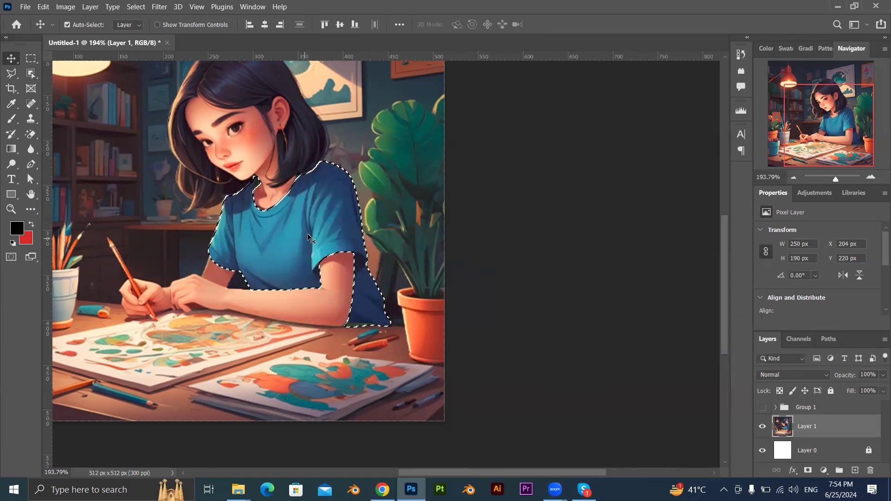
key("ctrl")
key("ctrl+d")
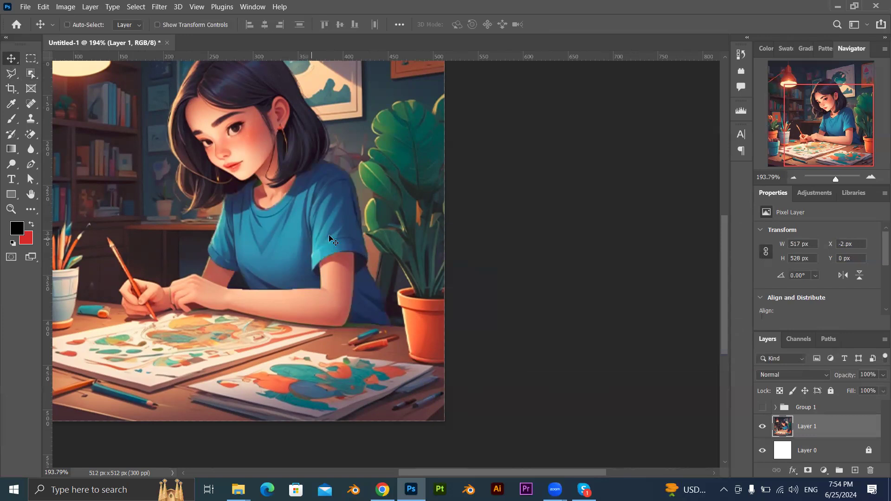
Examine the recoloured shirt and its edges up close and in the whole illustration.
left_click_drag(271, 245, 283, 238)
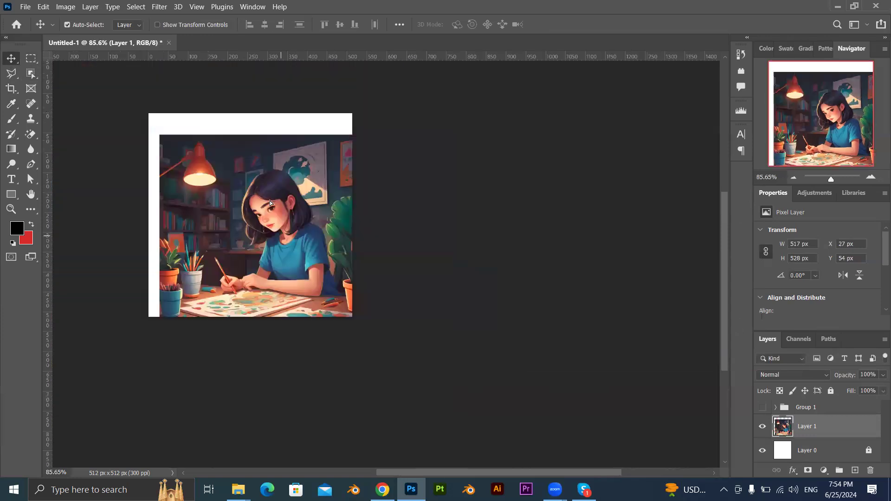
mouse_move(283, 243)
left_mouse_down()
mouse_move(270, 221)
mouse_move(279, 239)
left_mouse_up()
left_click_drag(321, 262, 478, 302)
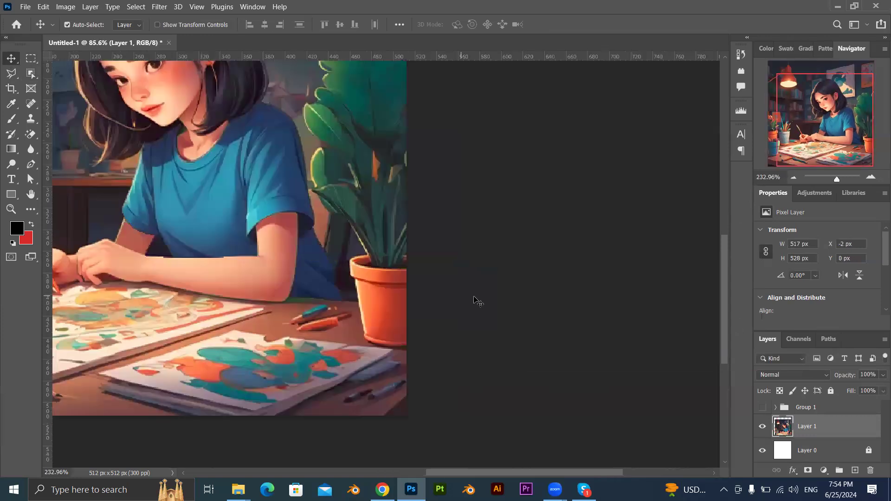
left_click(477, 302)
left_click_drag(280, 221, 422, 294)
scroll(377, 306, "down", 4)
scroll(375, 271, "up", 2)
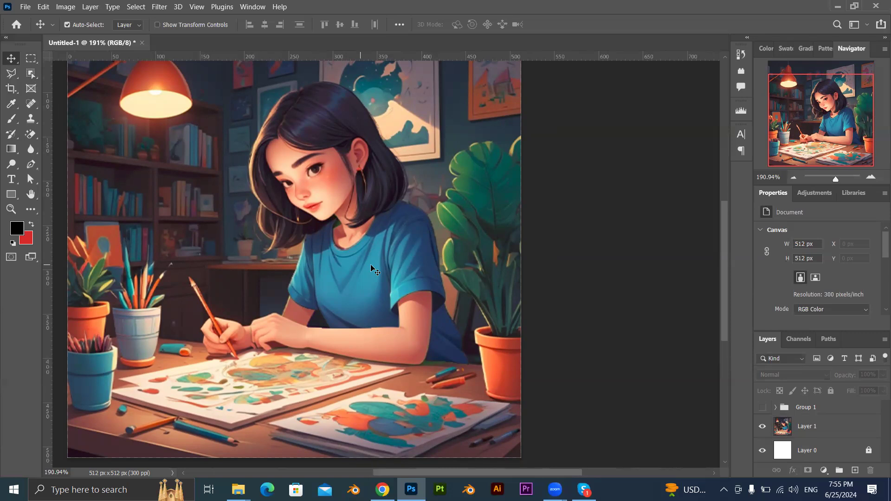
Undo the deselection and the shirt's hue shift.
key("ctrl")
key("ctrl+z")
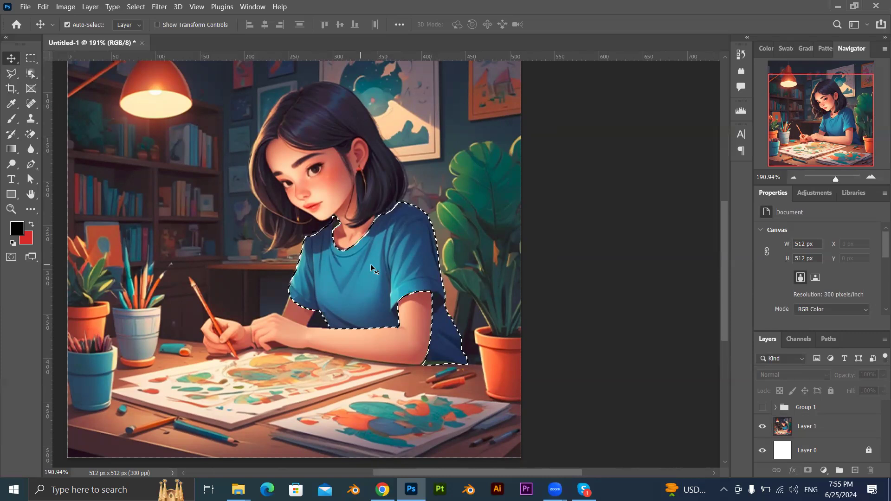
key("ctrl+z")
key("ctrl+z")
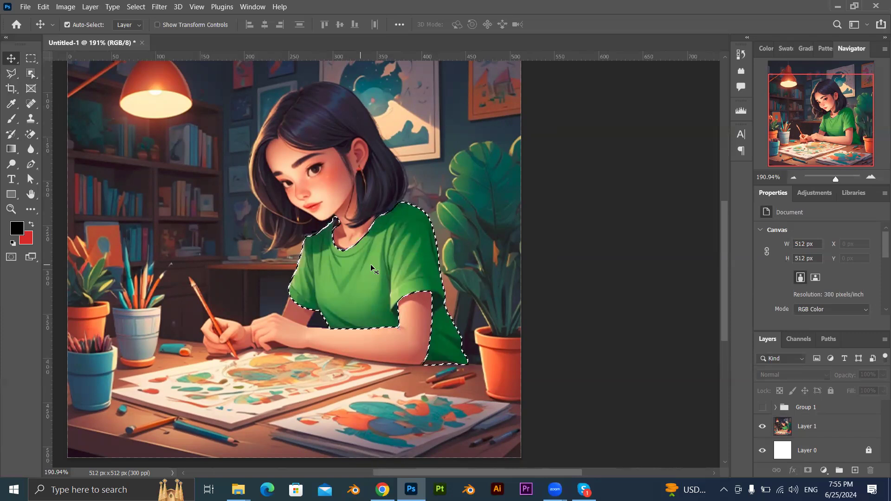
Copy the selected shirt from Layer 1 to a new layer, then hide and reshow Layer 1 to check the cutout.
left_click(317, 250)
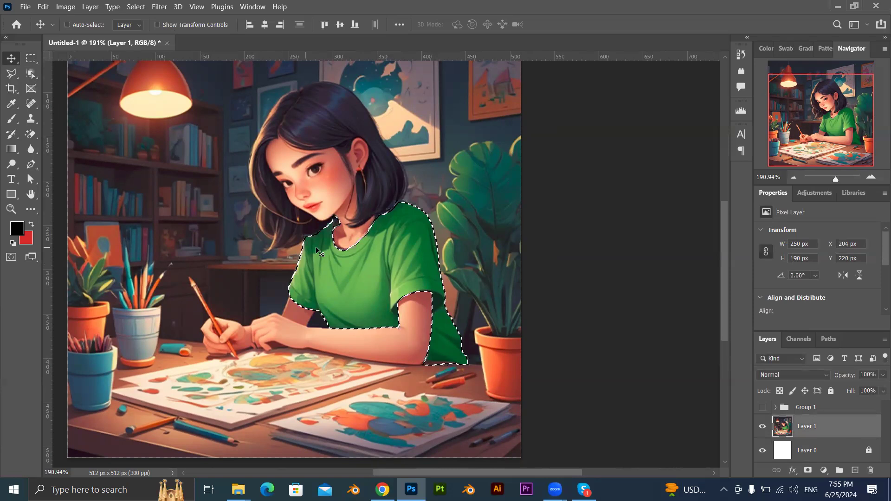
key("ctrl+j")
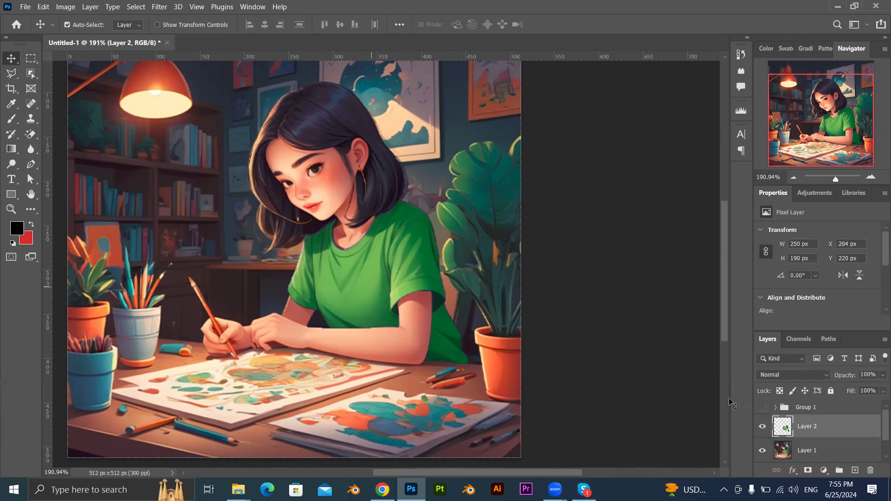
left_click(762, 450)
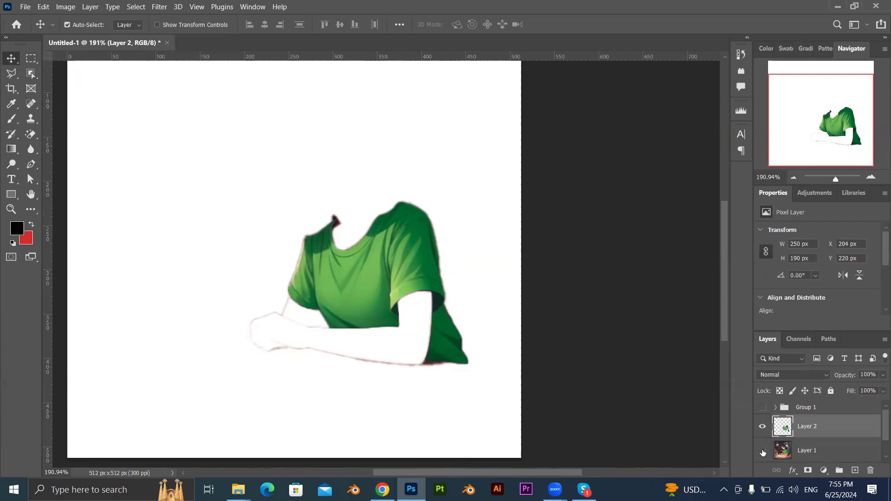
left_click(762, 451)
Move the copied shirt over the desk's plant and pencil pots, then back over the girl to about X 206 px, Y 226 px.
left_click_drag(315, 277, 125, 316)
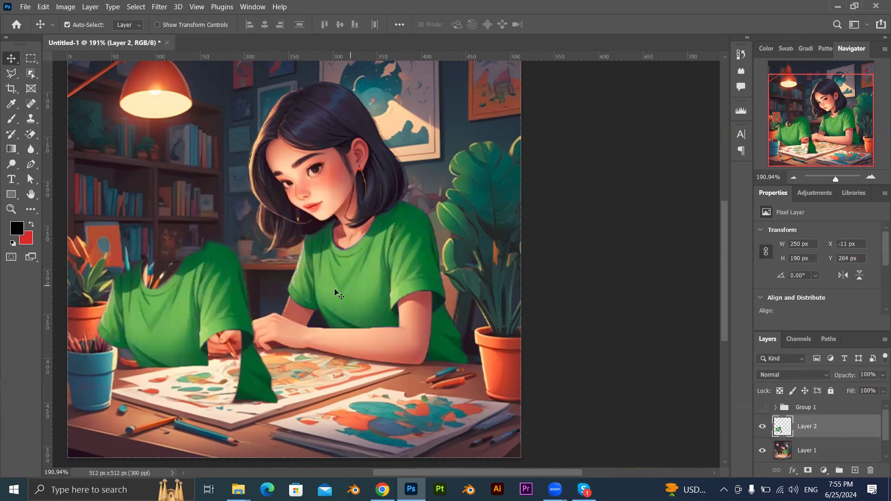
left_click_drag(215, 306, 389, 271)
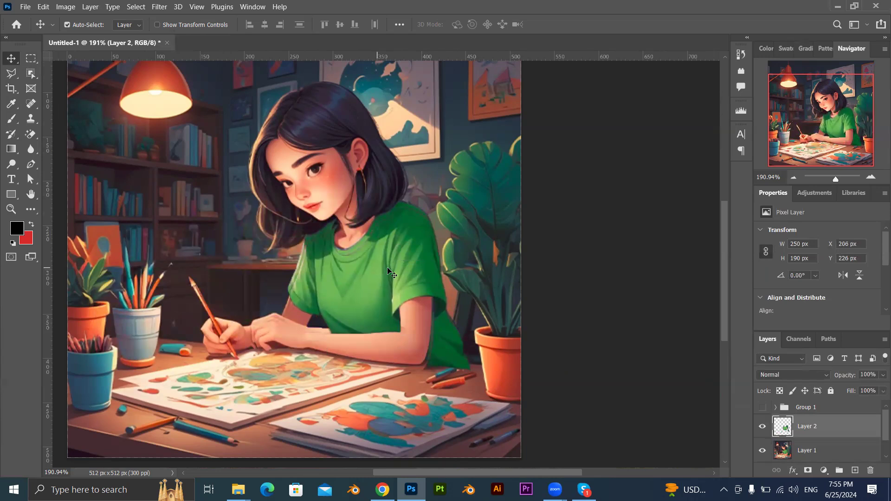
Undo the last move of the copied shirt and shift its hue to +145.
key("ctrl+z")
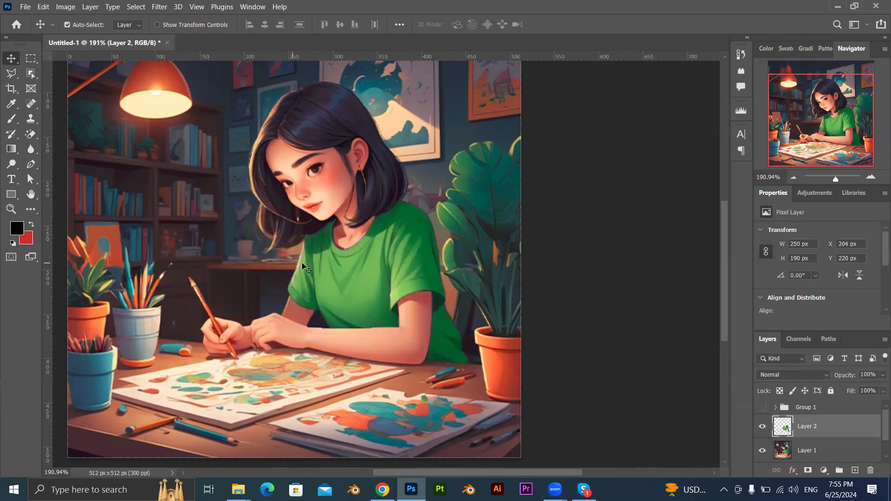
key("ctrl+u")
left_click_drag(602, 251, 652, 246)
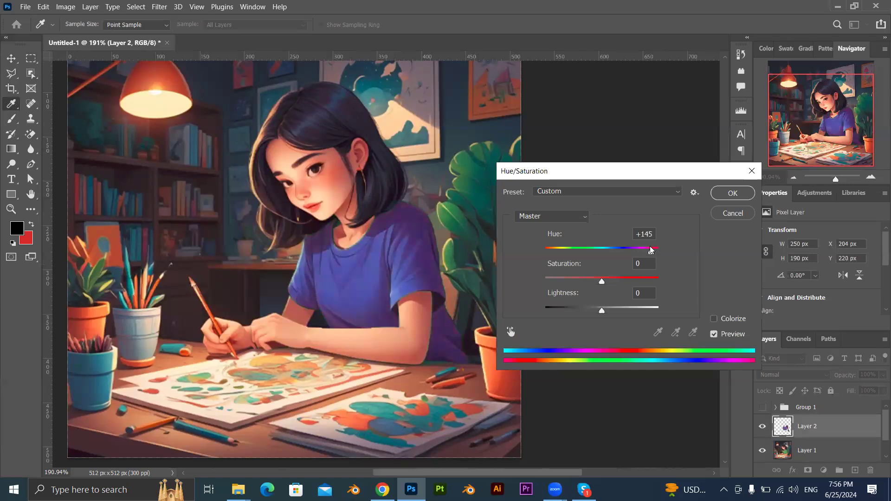
left_click(733, 193)
Move the recoloured shirt off the girl to about X 257 px, Y 250 px, and undo the move.
left_click_drag(239, 292, 372, 265)
left_click_drag(386, 261, 446, 301)
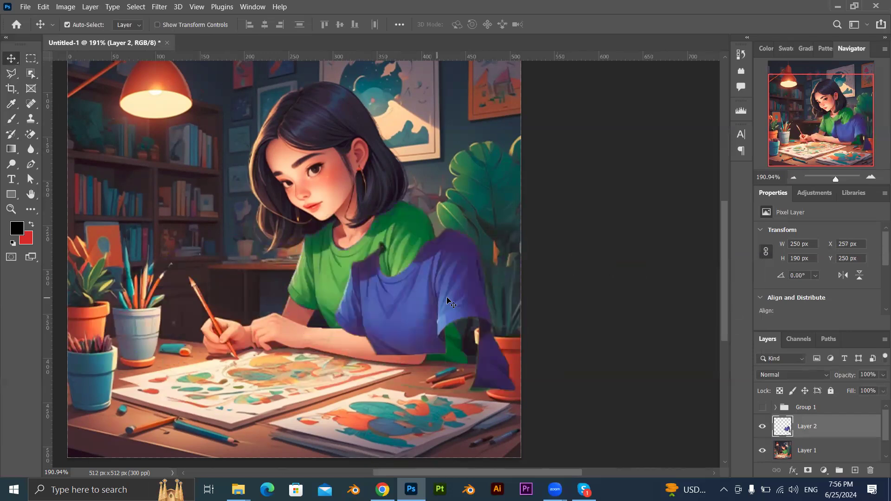
key("ctrl+z")
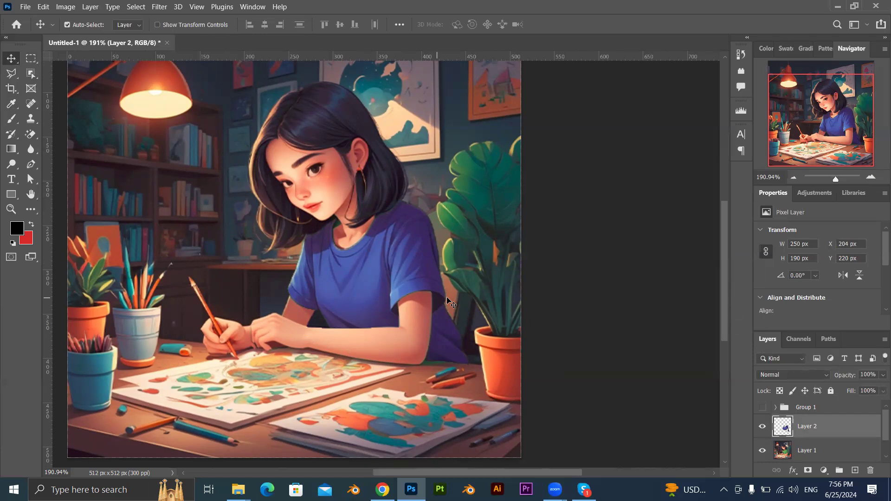
Make Layer 1 active and switch to the Polygonal Lasso tool for the small teal object on the desk.
scroll(142, 422, "up", 7)
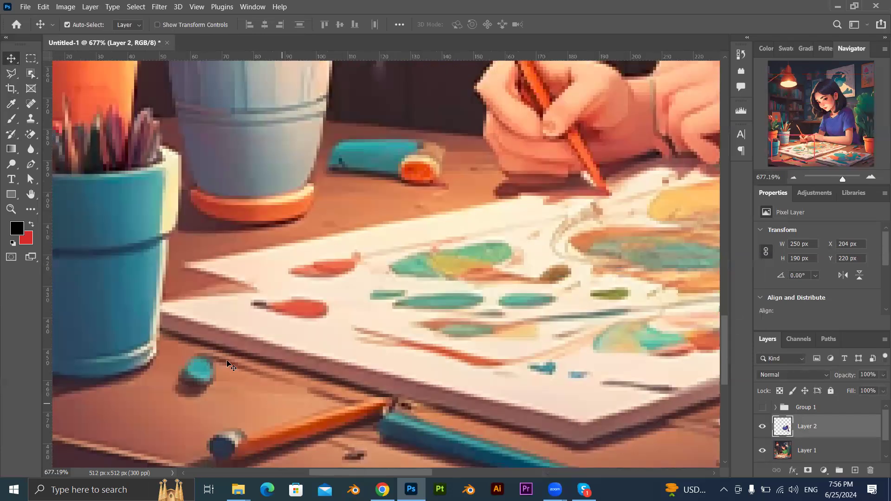
left_click(169, 373)
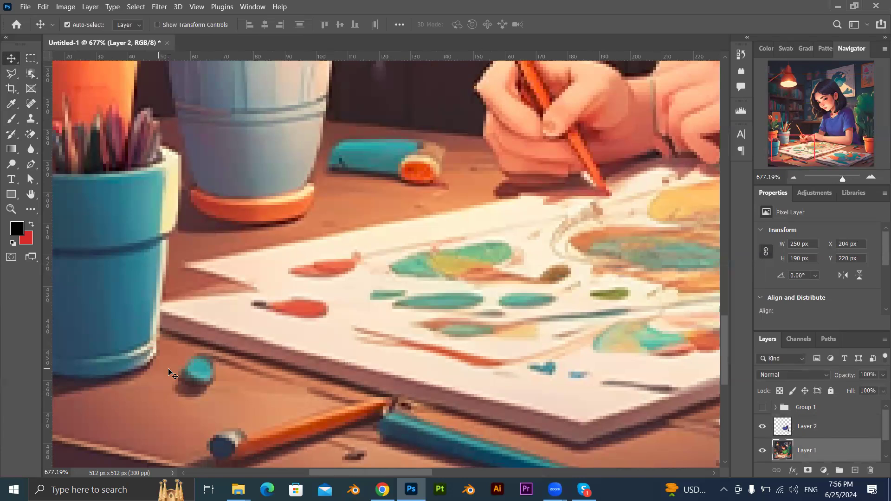
key("l")
scroll(202, 386, "up", 3)
Outline the small teal object beside the blue pot with a polygonal selection, about 19 px wide and 19 px high.
left_click(190, 379)
left_click(209, 373)
left_click(237, 379)
left_click(252, 391)
left_click(253, 413)
left_click(245, 438)
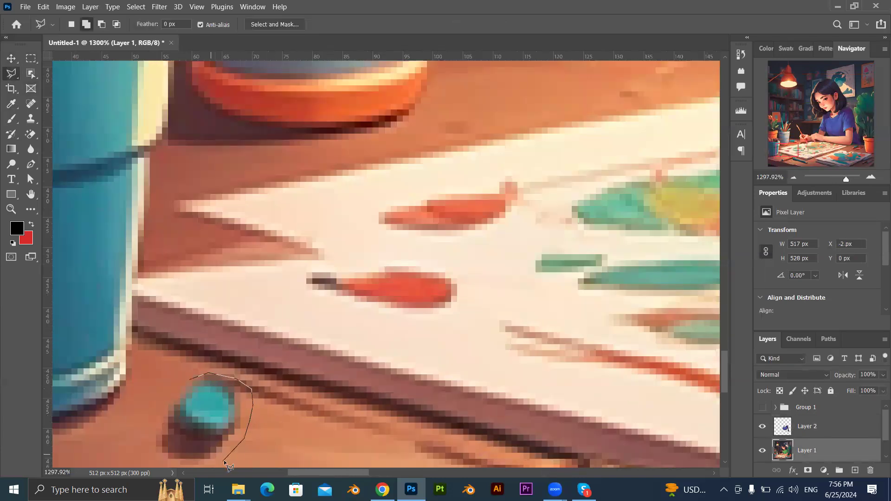
left_click(224, 461)
left_click_drag(247, 428, 274, 350)
left_click(207, 405)
left_click(185, 395)
left_click(174, 375)
left_click(177, 345)
left_click(190, 326)
double_click(204, 304)
Fill the outlined area with Content-Aware contents at 100% opacity and deselect it.
key("shift+F5")
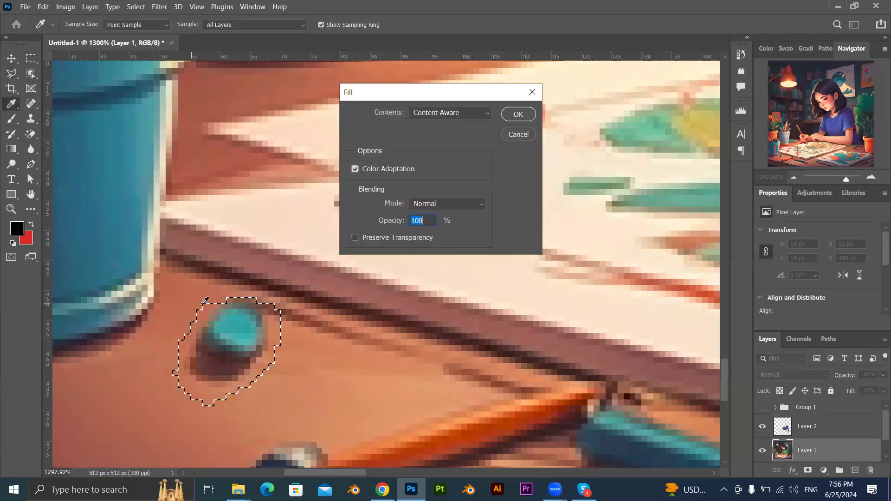
key("Return")
key("ctrl+d")
scroll(323, 348, "down", 4)
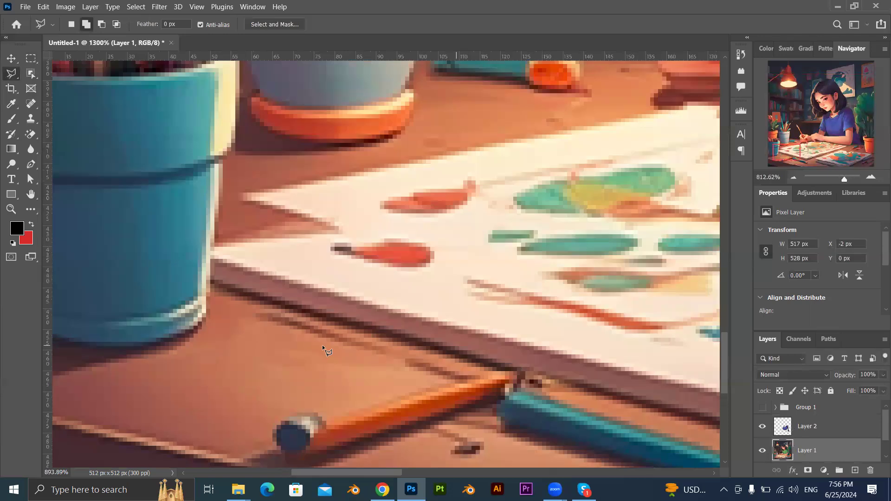
scroll(323, 348, "down", 5)
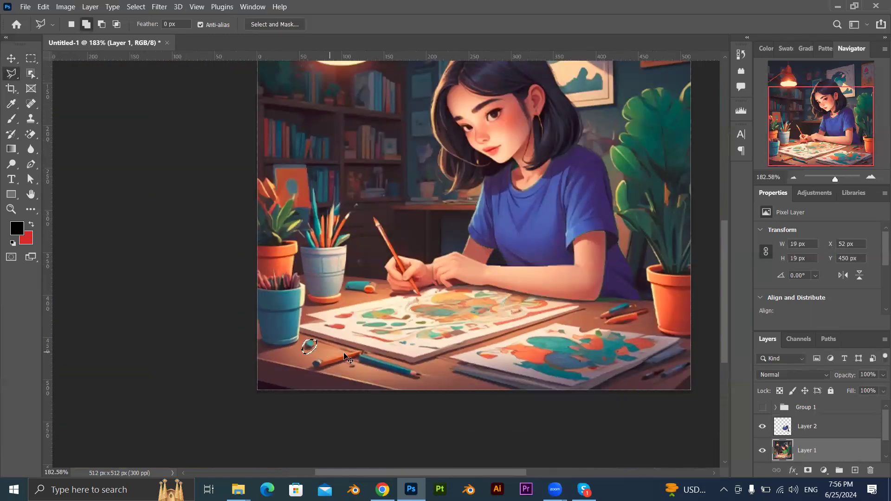
Select the small teal object and its shadow again on Layer 1, with an outline about 19 by 18 px.
scroll(321, 351, "up", 2)
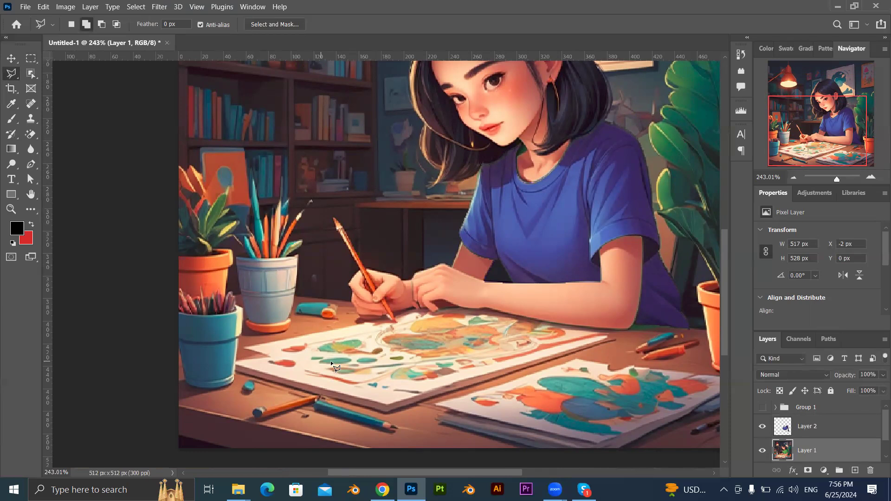
scroll(332, 364, "up", 3)
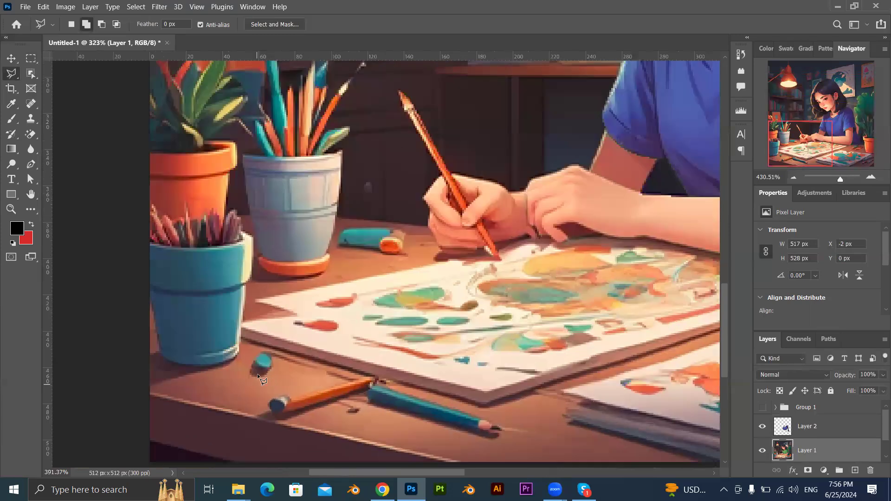
left_click(238, 320)
left_click(272, 315)
mouse_move(285, 334)
left_mouse_down()
mouse_move(284, 373)
mouse_move(231, 379)
mouse_move(224, 345)
mouse_move(235, 324)
left_mouse_up()
left_click(238, 327)
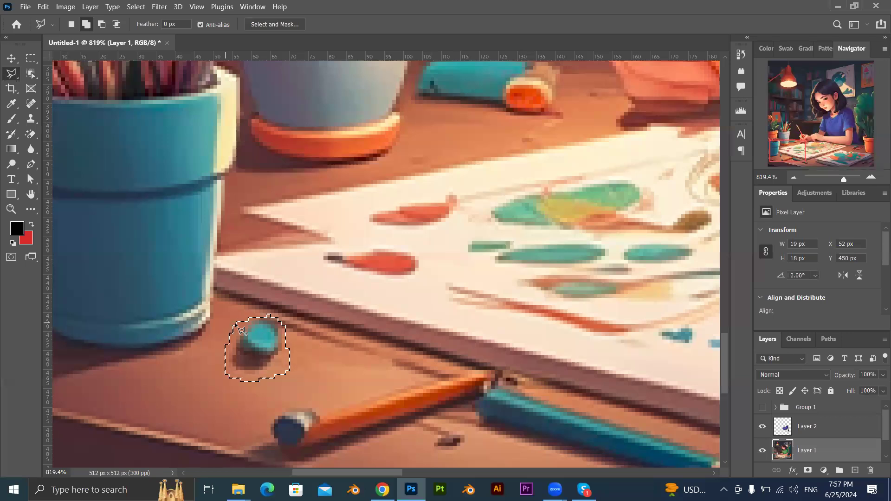
Remove the teal object from the desk with a Content-Aware fill, deselect, and check the whole illustration.
key("shift+F5")
key("Return")
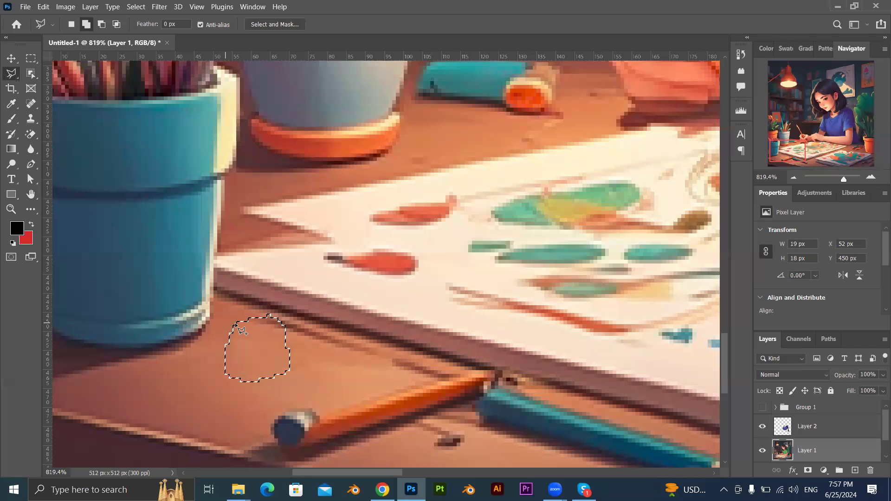
key("ctrl+d")
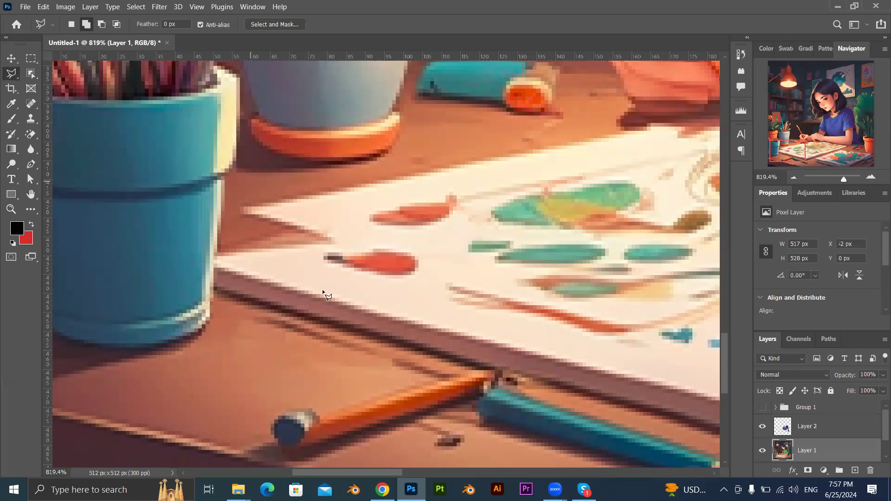
scroll(327, 295, "down", 10)
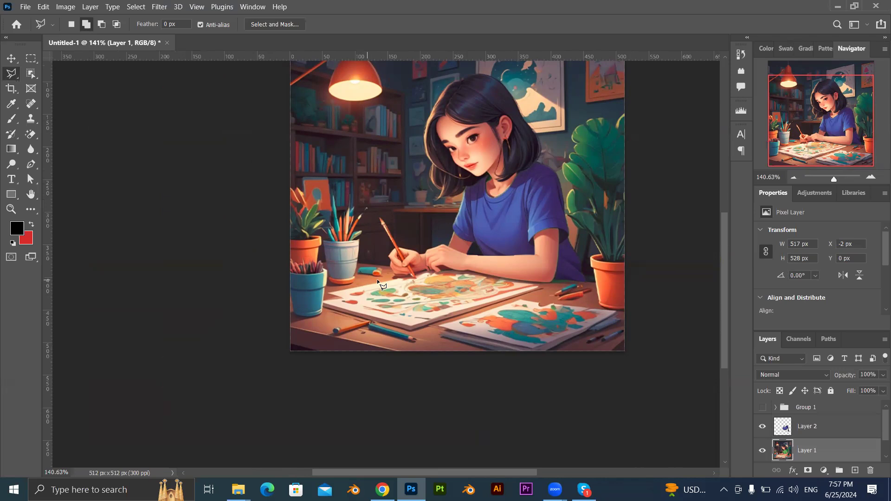
scroll(378, 281, "up", 10)
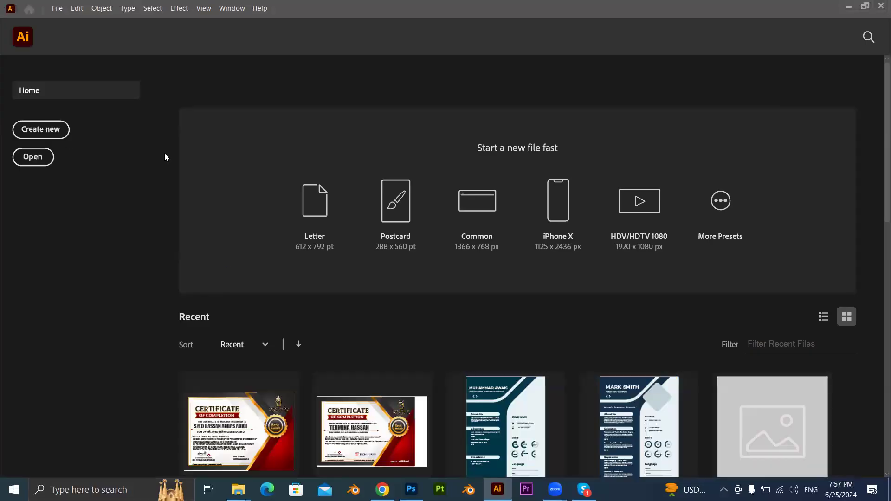
Switch to Illustrator and create a new square document measured in pixels.
left_click(40, 130)
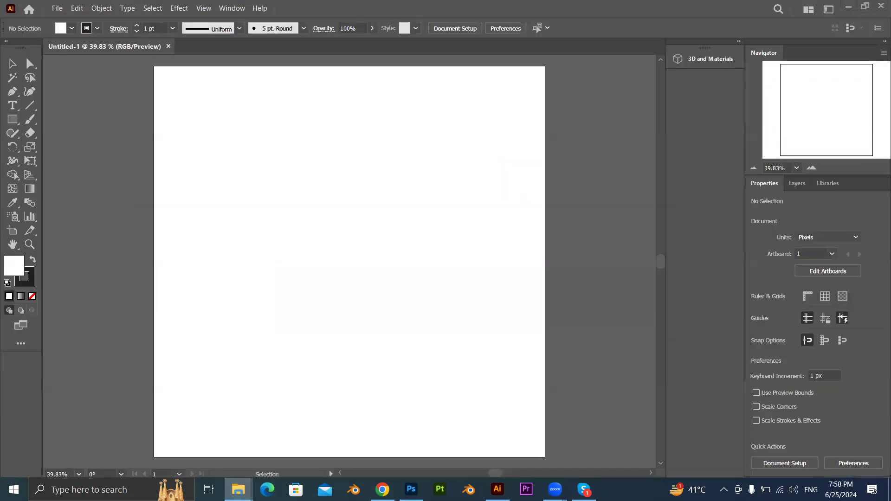
Try to place the file WhatsApp Image 2024-06-21 at 5.42.42 PM from the Downloads folder on the Illustrator artboard.
mouse_move(247, 490)
left_click(210, 453)
left_click(314, 155)
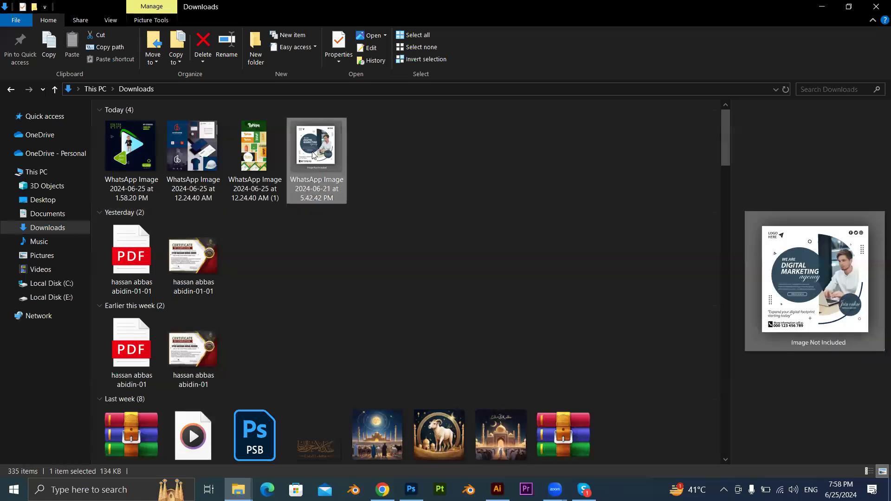
left_click_drag(344, 358, 394, 487)
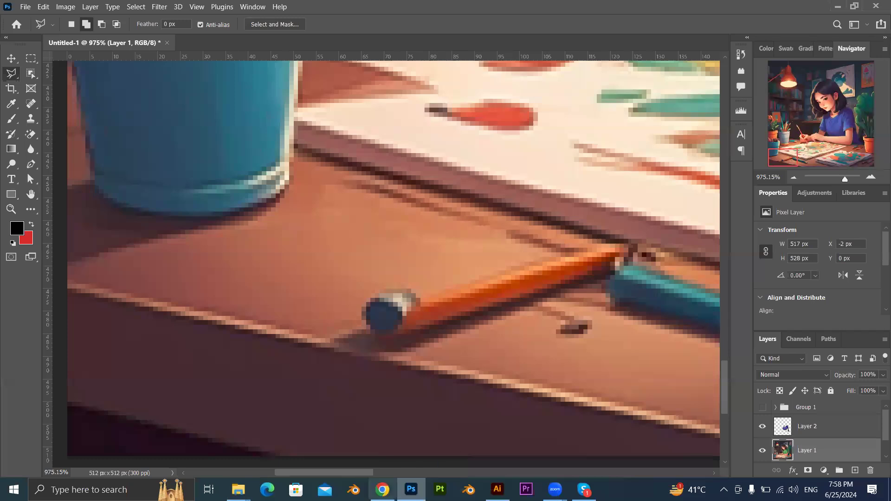
left_click(239, 490)
left_click(228, 425)
left_click_drag(297, 176, 363, 291)
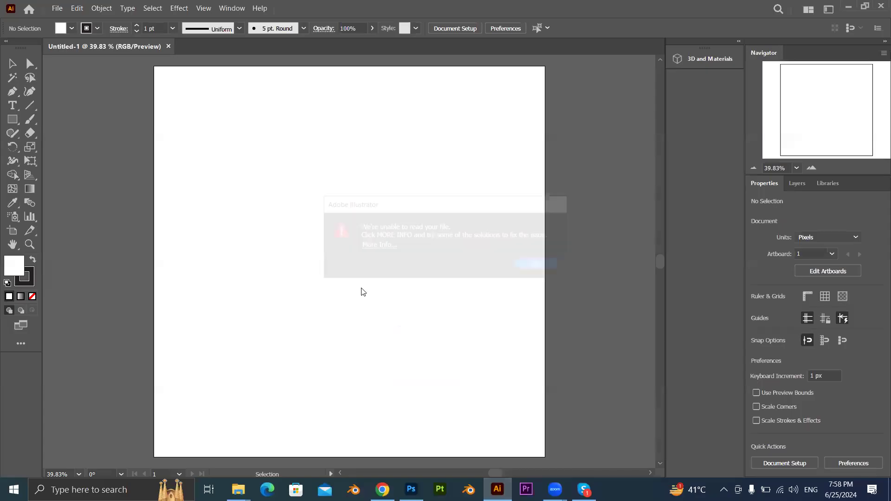
left_click(535, 264)
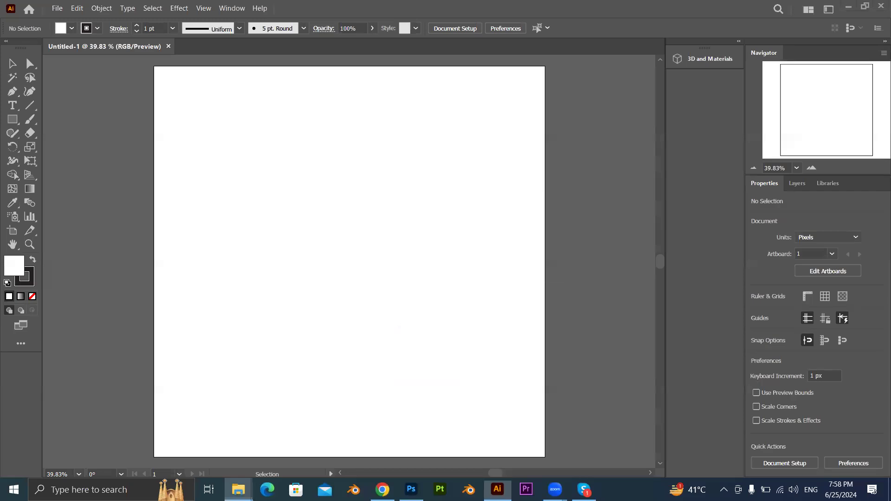
Open the digital marketing WhatsApp image from Downloads in the photo viewer and crop its upper edge slightly to 1600 x 1589.
left_click(238, 490)
left_click(197, 463)
left_click(370, 216)
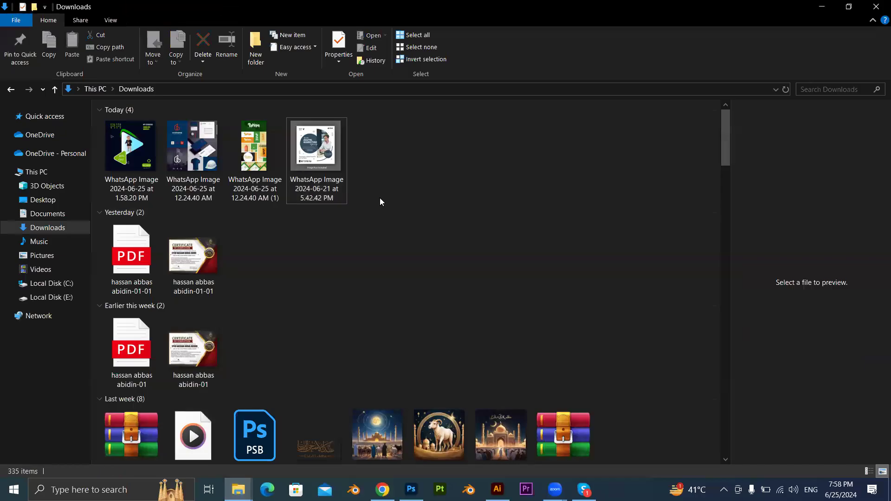
double_click(325, 164)
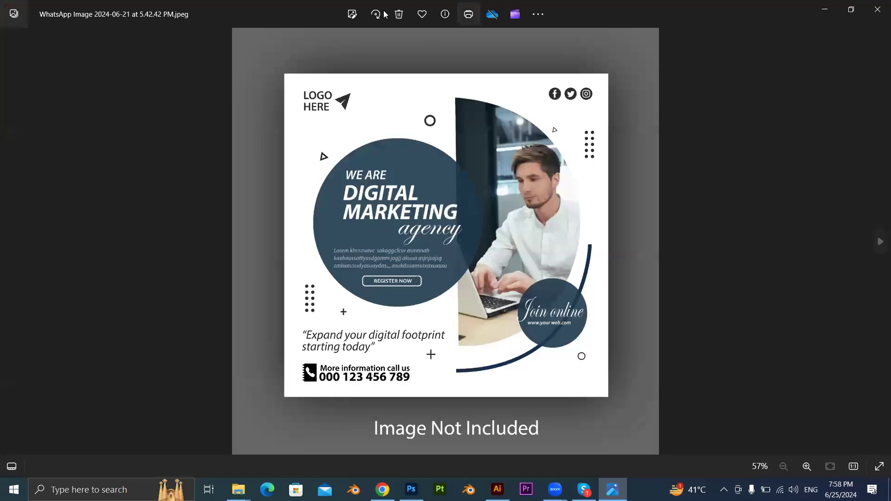
left_click(352, 15)
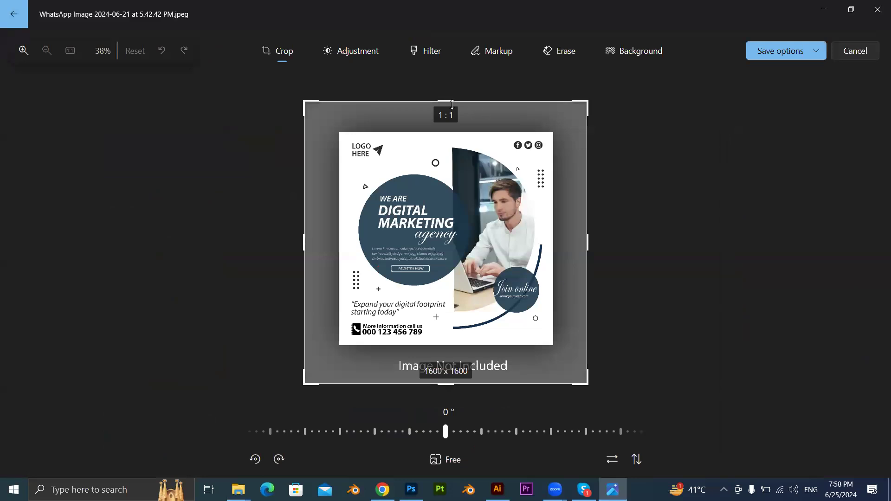
left_click_drag(444, 101, 445, 103)
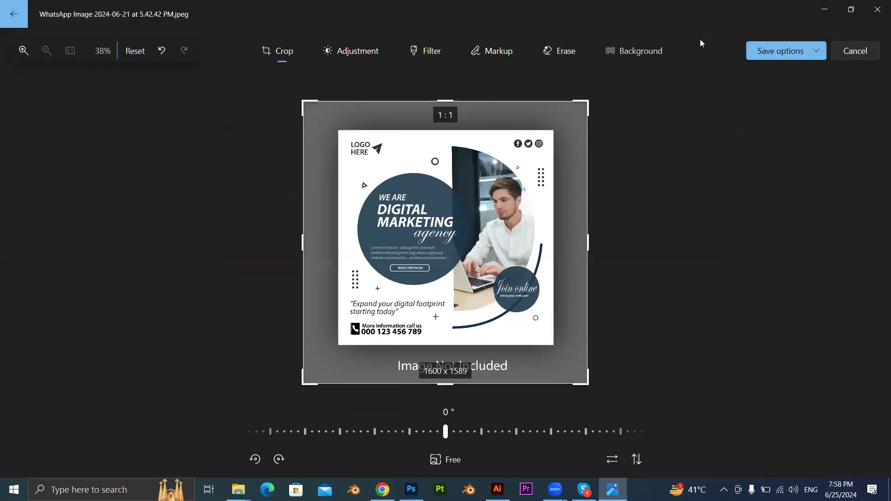
Save the cropped image as a .jpeg copy named mm in Downloads and return to Illustrator.
left_click(816, 51)
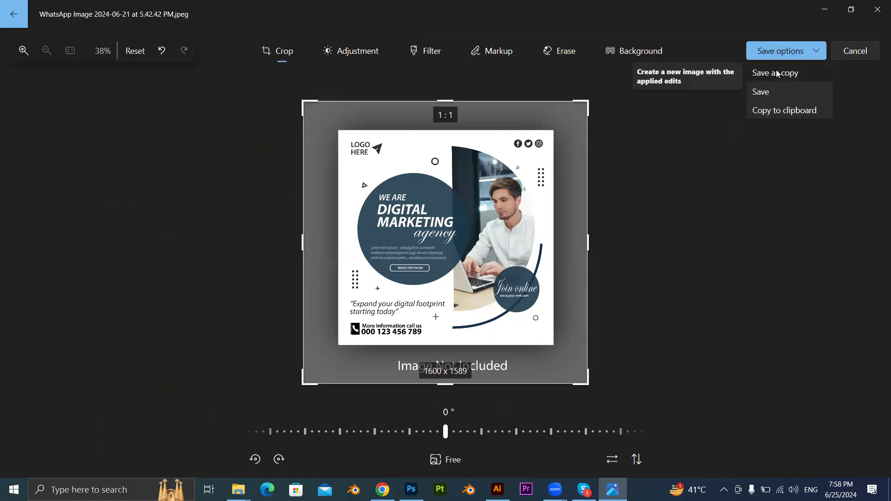
left_click(776, 71)
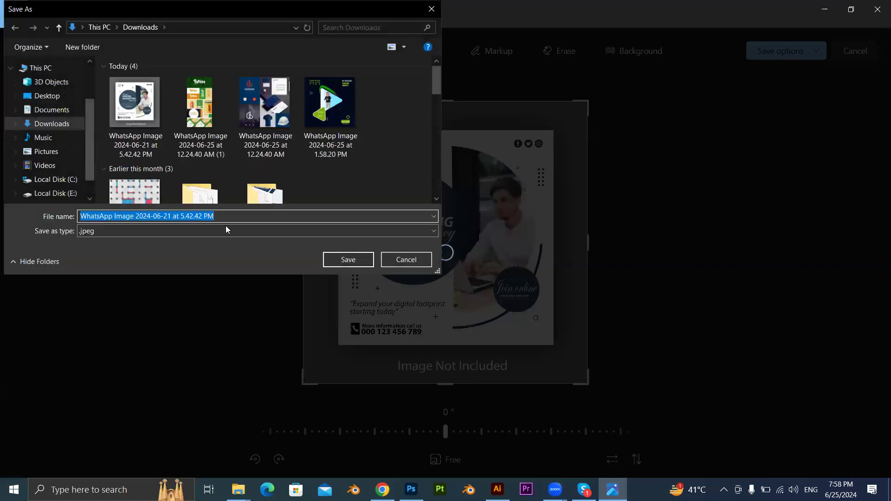
key("BackSpace")
type("mm\\")
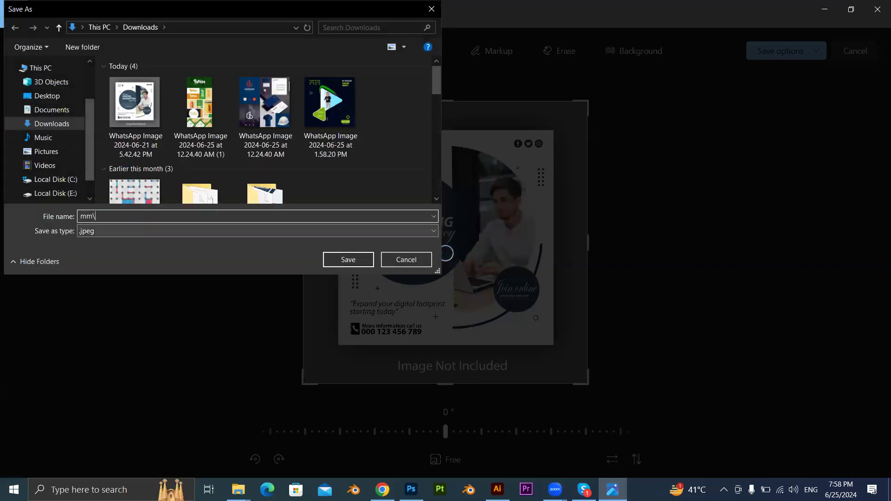
key("Return")
key("BackSpace")
type(",")
key("BackSpace")
type("mm")
key("Return")
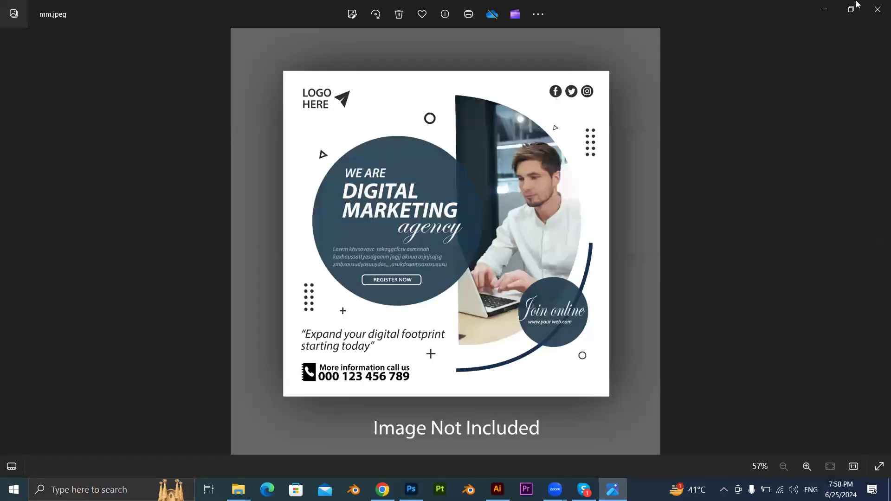
left_click(824, 10)
left_click(876, 5)
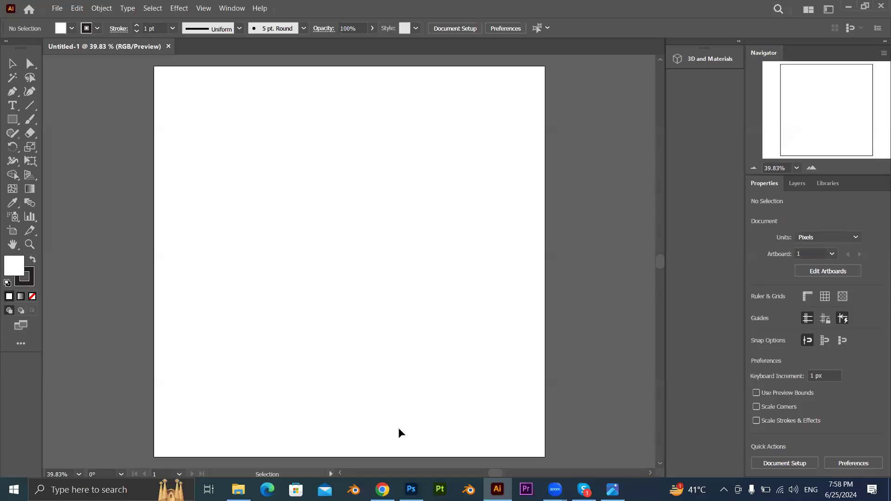
Place mm.jpeg from the Downloads folder as a linked image on the Illustrator artboard.
left_click(238, 490)
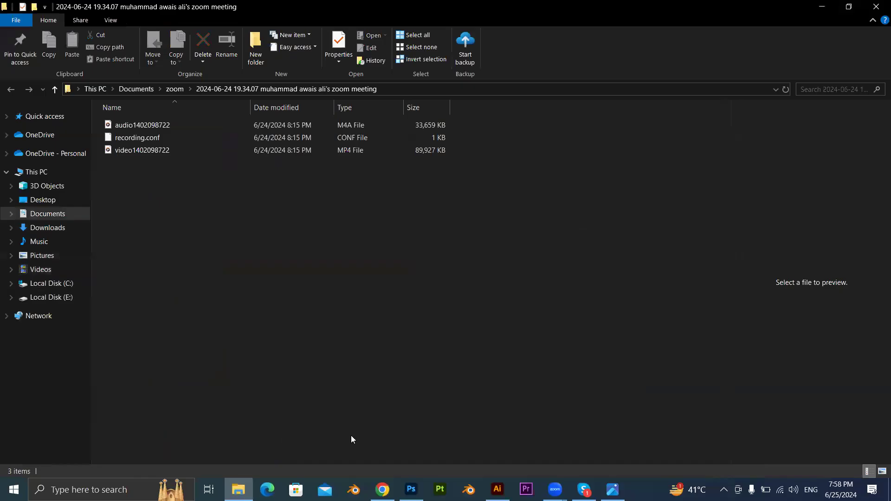
key("super+e")
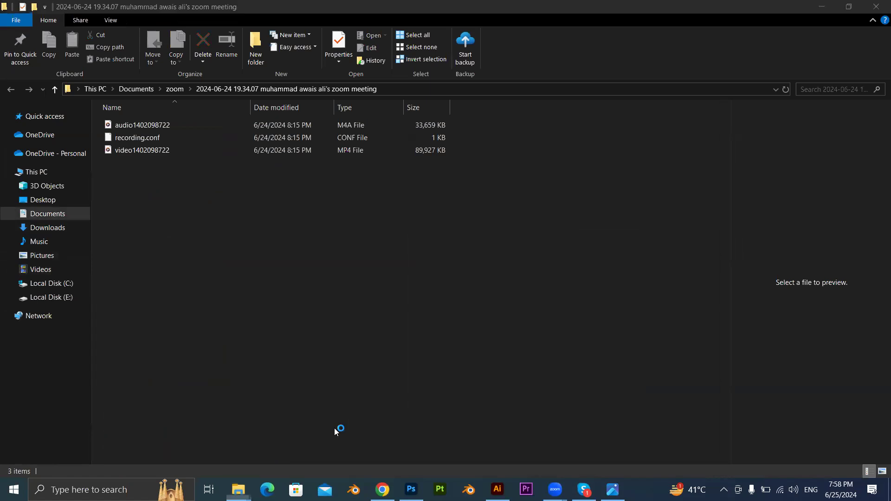
left_click(47, 227)
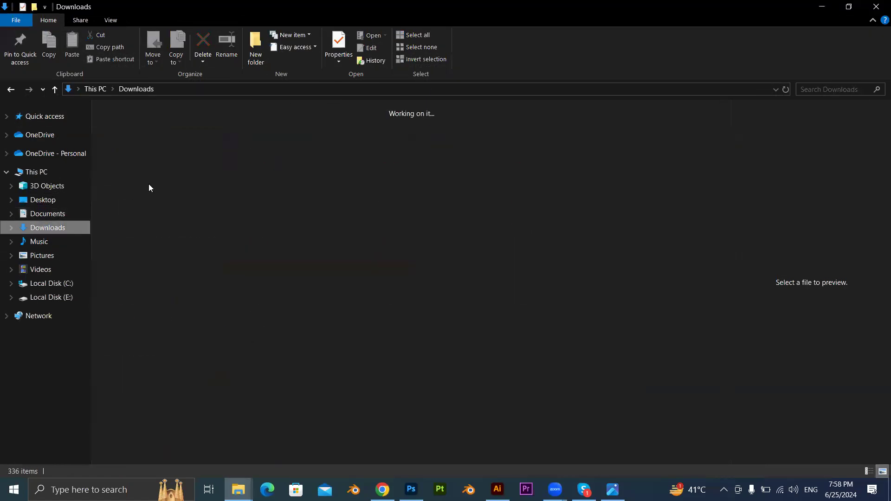
left_click(135, 153)
left_click_drag(281, 338, 397, 318)
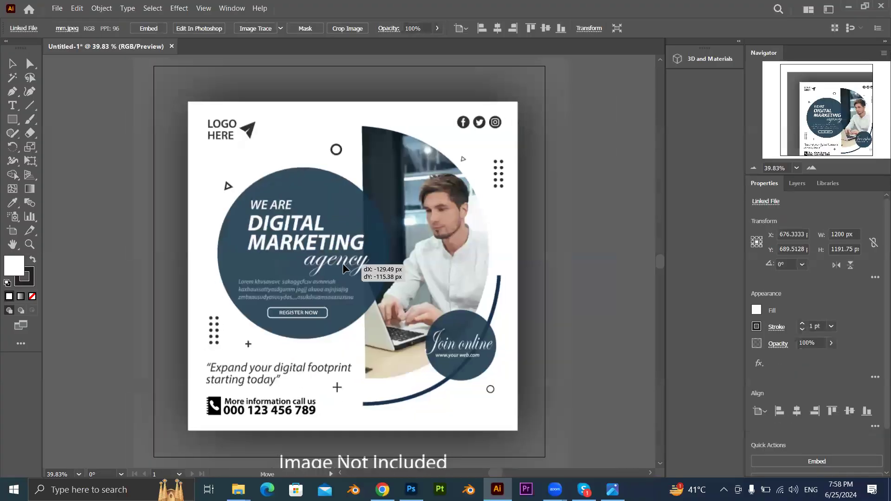
Embed the placed mm.jpeg image in the document.
left_click(150, 29)
scroll(295, 269, "up", 2)
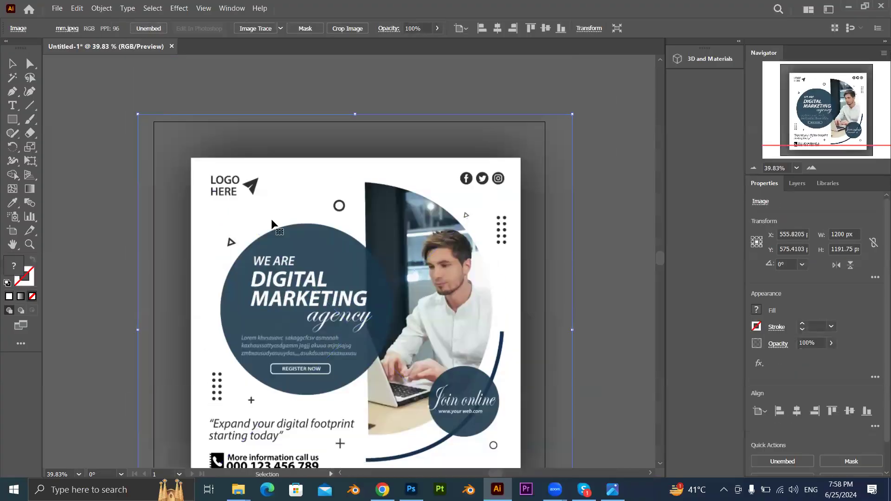
Cover the WE ARE text with a rectangle about 119 x 33 px filled with the dark blue sampled from the circle.
scroll(295, 268, "up", 6)
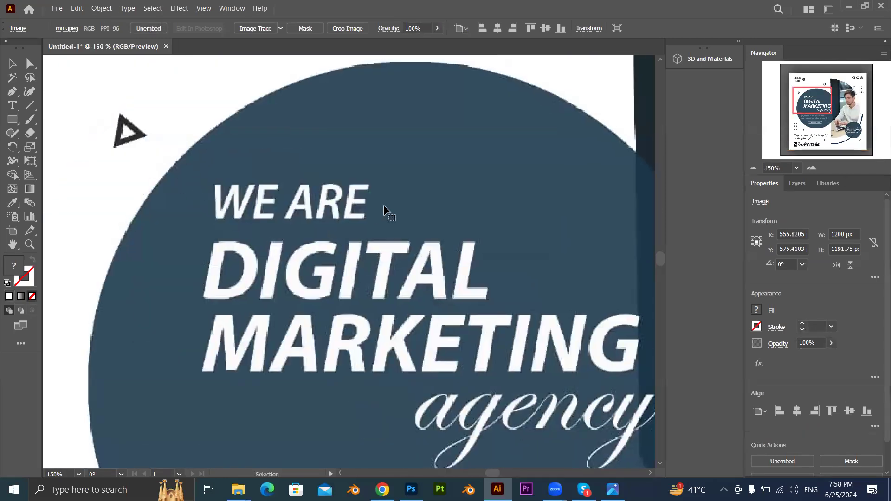
scroll(387, 211, "down", 5)
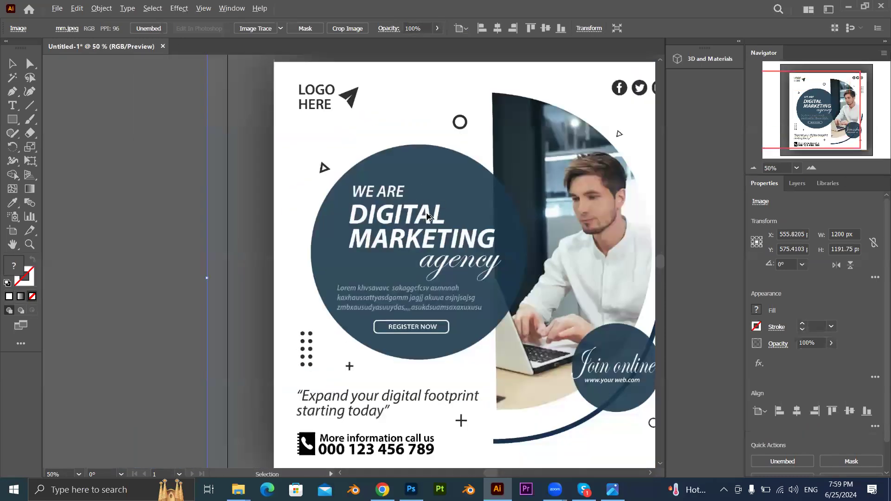
left_click_drag(474, 208, 432, 261)
scroll(339, 247, "up", 4)
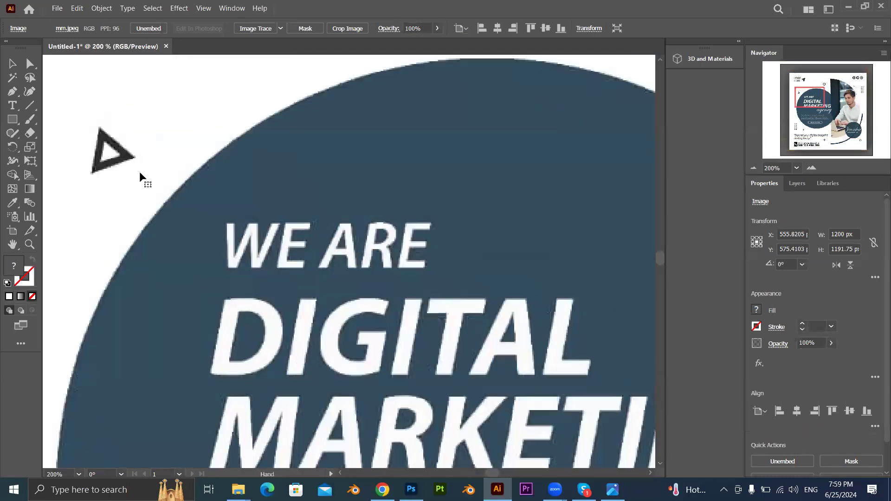
left_click(13, 119)
left_click_drag(219, 215, 435, 274)
key("i")
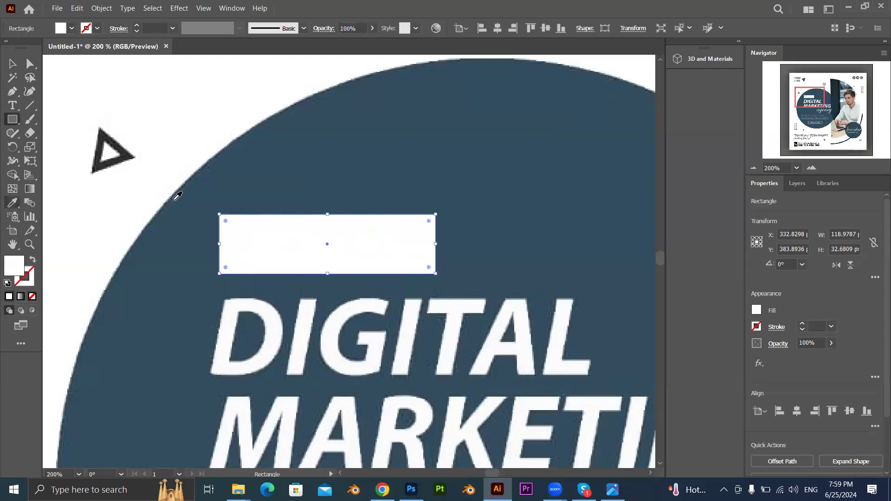
left_click(308, 139)
left_click(11, 63)
scroll(115, 197, "down", 5)
left_click(61, 192)
scroll(145, 214, "down", 4)
scroll(159, 216, "down", 3)
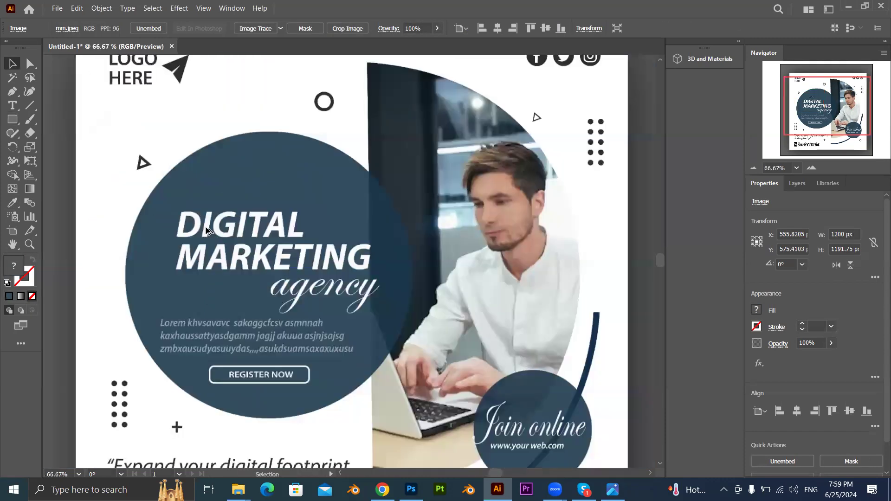
Move the covering rectangle off the WE ARE text and delete it, and undo both changes.
scroll(207, 228, "down", 2)
left_click_drag(203, 215, 319, 190)
key("Delete")
scroll(208, 217, "up", 1)
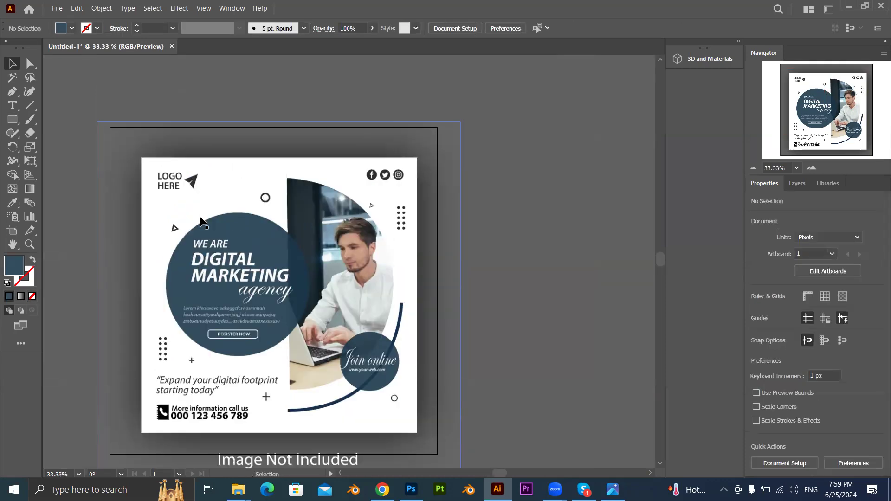
key("ctrl+z")
key("ctrl+z")
Examine how the rectangle's fill blends into the large blue circle where the WE ARE text is covered.
scroll(213, 241, "up", 1)
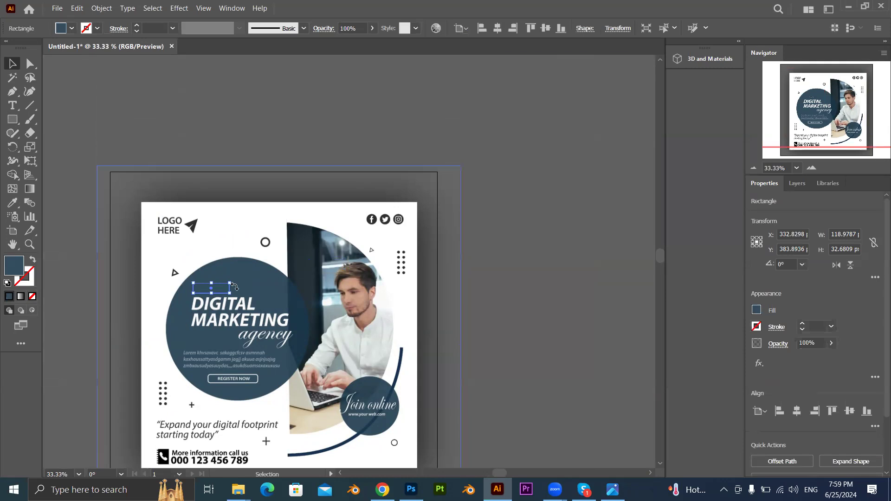
scroll(235, 284, "up", 4)
left_click_drag(304, 307, 386, 312)
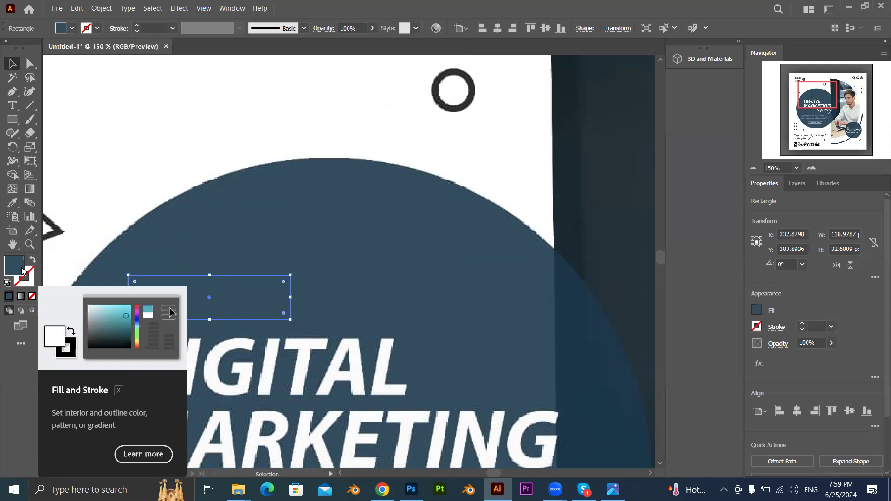
left_click(259, 180)
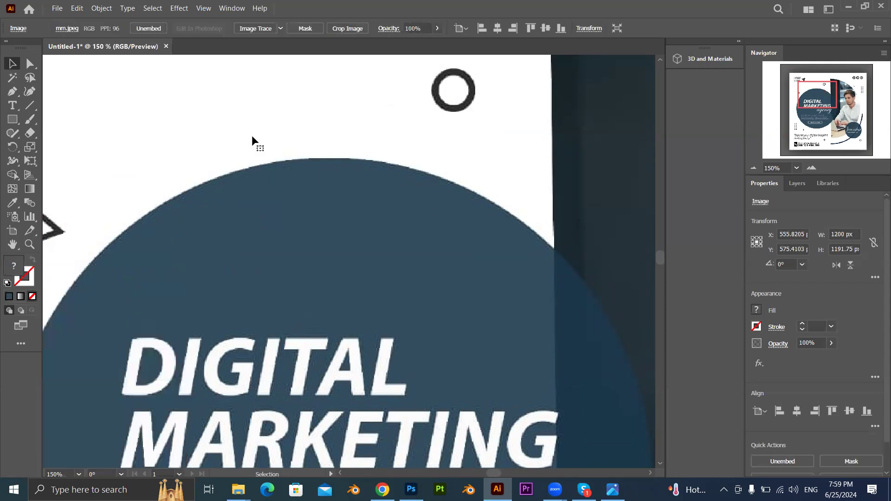
scroll(259, 157, "down", 1)
scroll(265, 194, "down", 4)
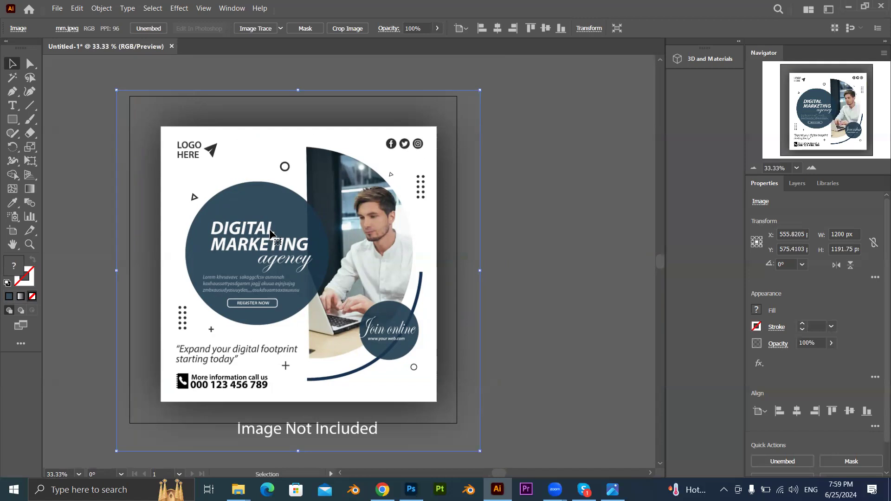
scroll(209, 231, "up", 3)
scroll(218, 241, "down", 1)
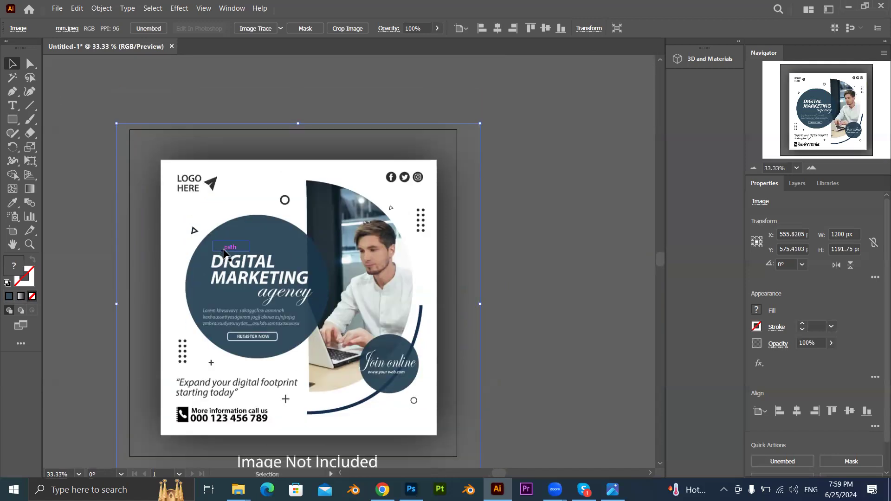
scroll(224, 251, "up", 6)
scroll(226, 255, "down", 8)
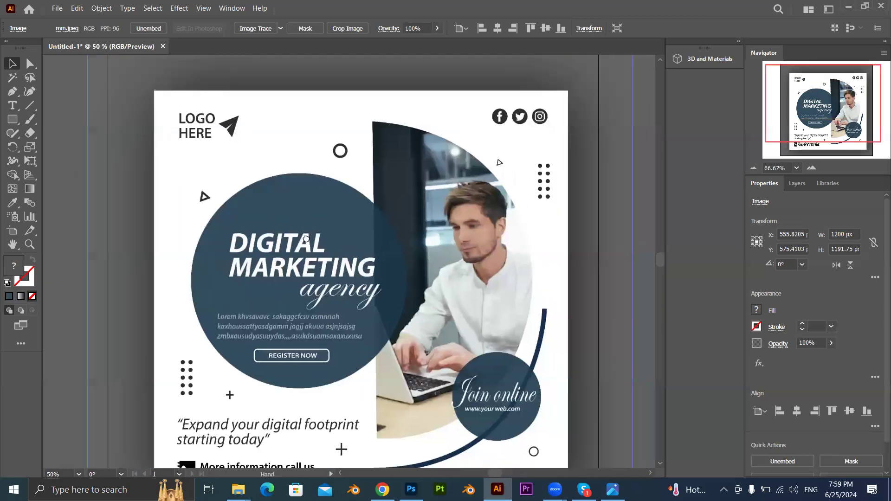
Select the image together with the covering rectangle and move both to about X 480 px, Y 520 px.
left_click(281, 219)
left_click(313, 215, "shift")
left_click_drag(278, 226, 333, 201)
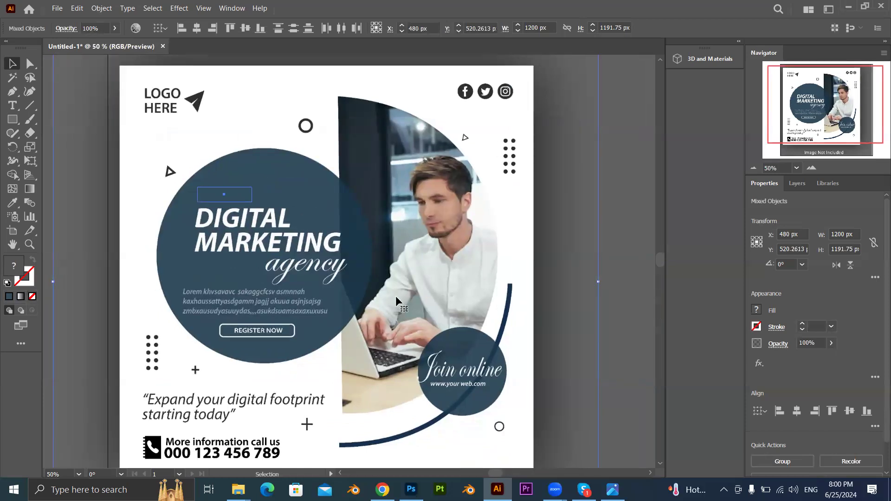
Move the rectangle from the WE ARE text onto the web address in the Join online circle.
scroll(443, 374, "up", 3)
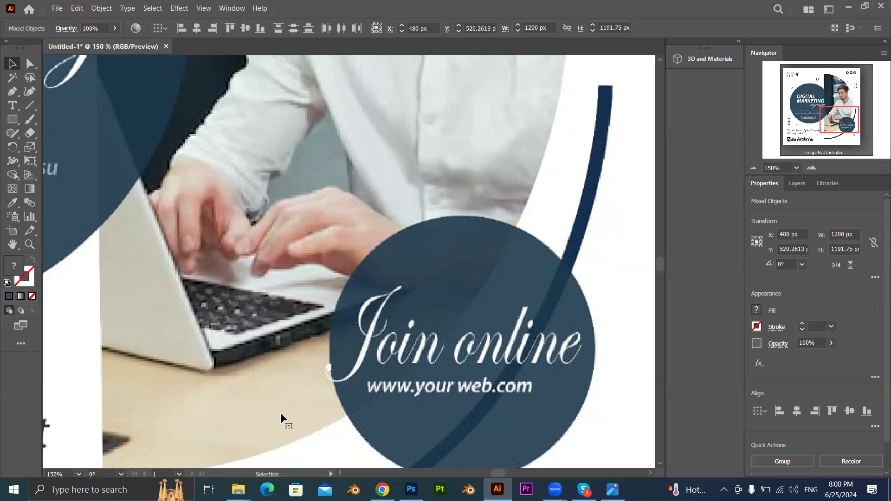
scroll(239, 237, "down", 3)
scroll(241, 236, "down", 3)
left_click_drag(79, 93, 437, 380)
left_click(591, 197)
scroll(434, 410, "up", 2)
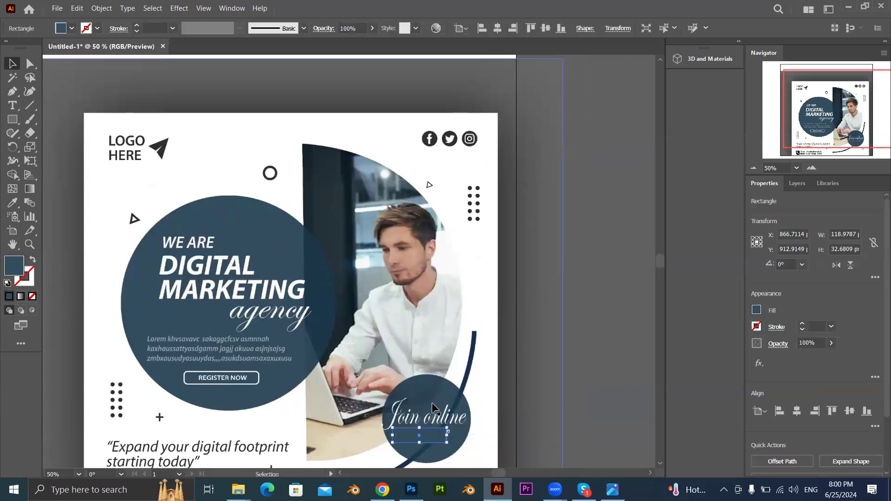
Widen the rectangle to about 130 px so it covers the whole web address in the Join online circle.
scroll(434, 410, "up", 3)
left_click_drag(434, 412, 398, 234)
left_click_drag(438, 307, 453, 309)
left_click(612, 274)
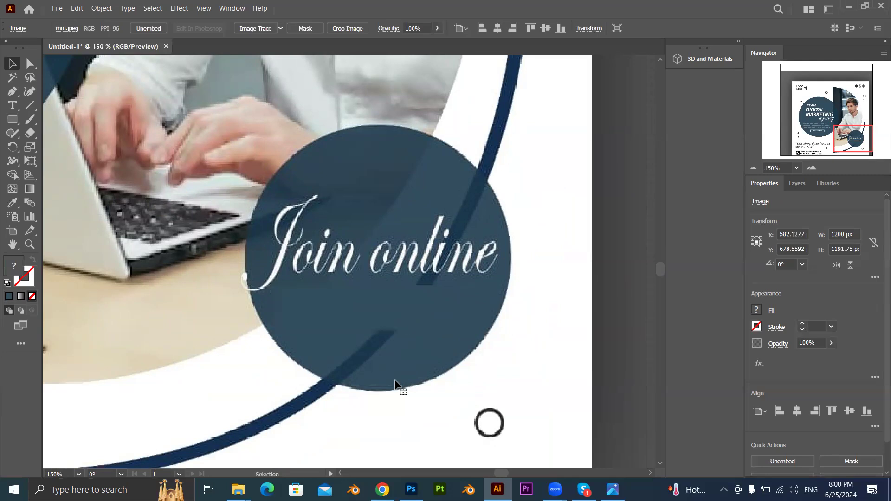
Select the rectangle over the web address and lower its opacity slightly below 100%.
scroll(603, 325, "down", 1)
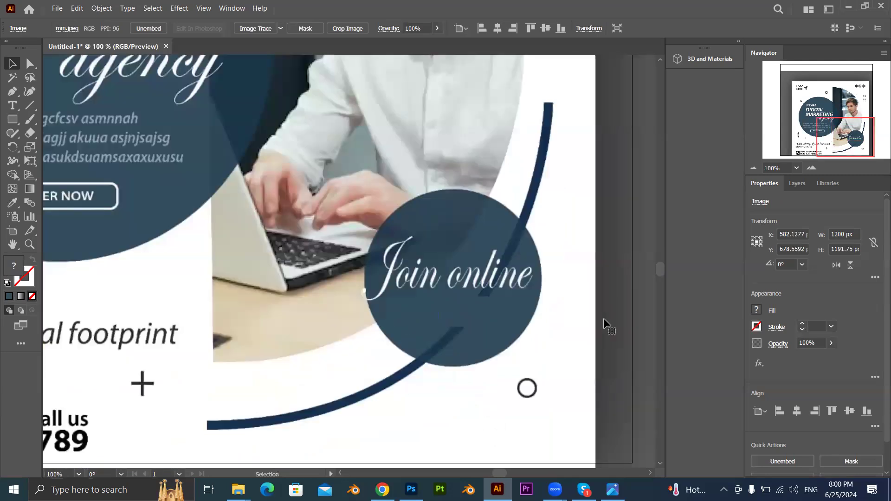
scroll(476, 332, "up", 4)
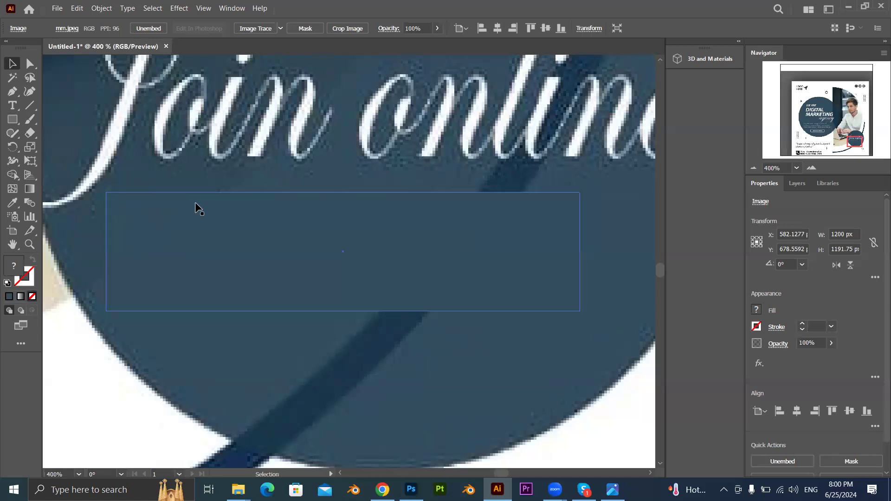
scroll(197, 207, "down", 4)
left_click(228, 219)
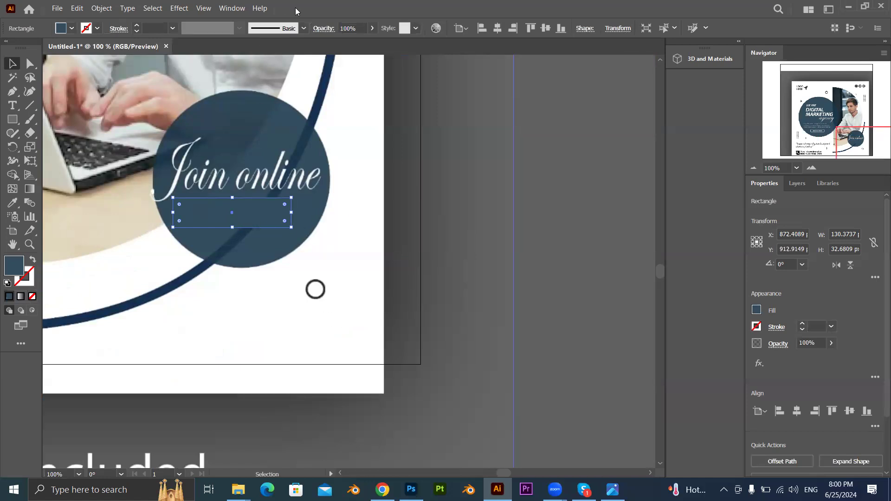
left_click(834, 344)
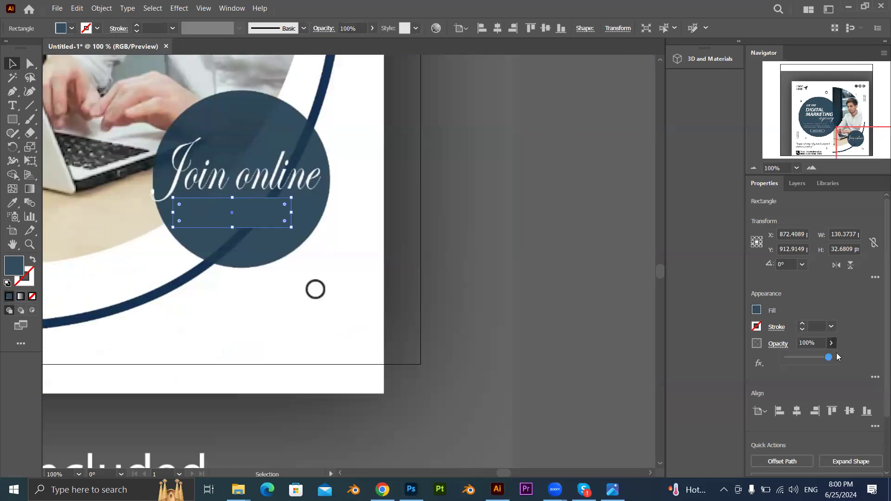
left_click_drag(828, 357, 819, 358)
left_click(635, 292)
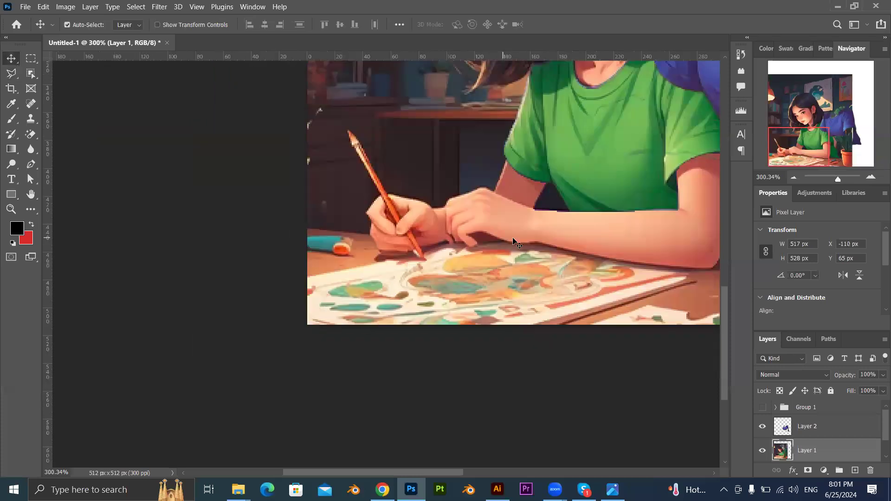
key("super")
type("skype")
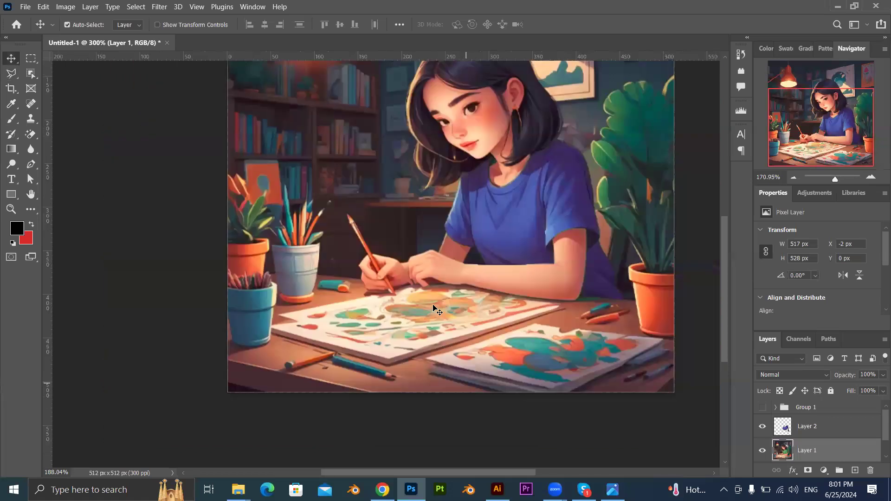
left_click_drag(405, 312, 410, 292)
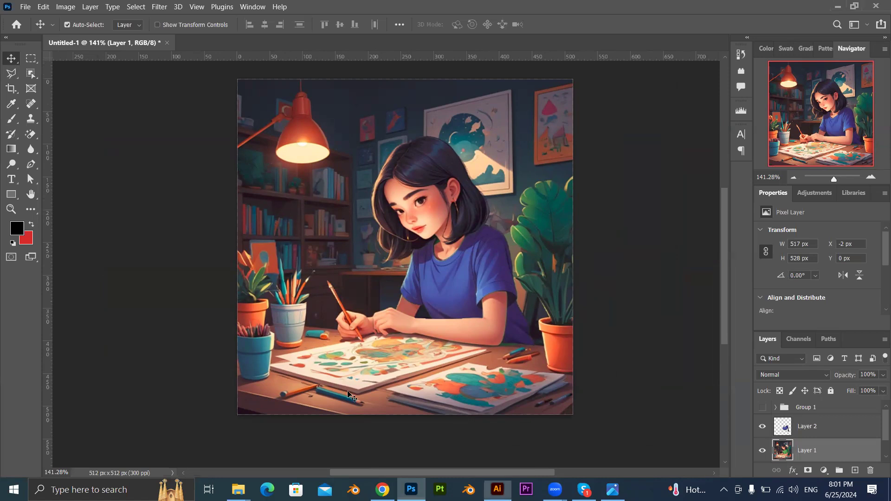
scroll(402, 339, "up", 2)
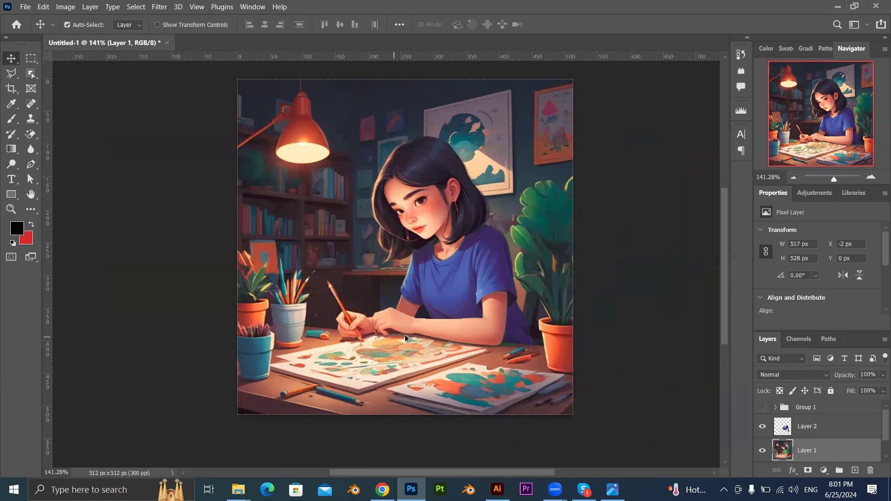
scroll(407, 336, "down", 3)
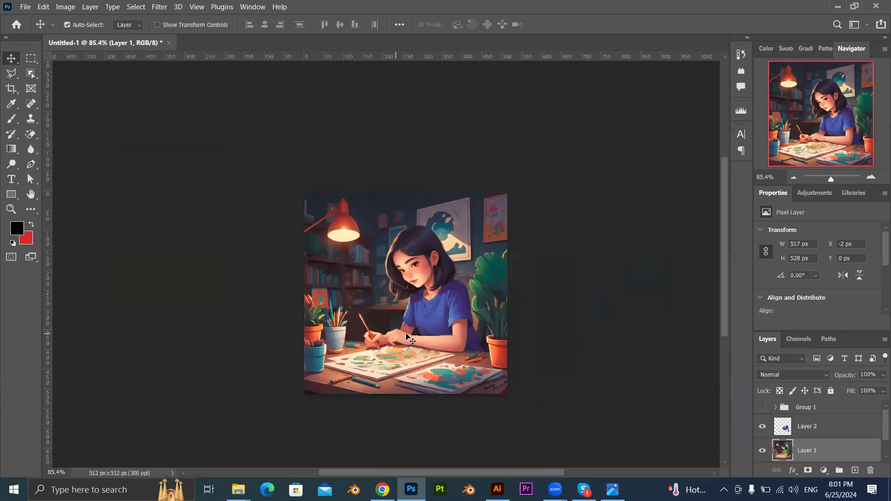
scroll(404, 334, "up", 2)
scroll(404, 334, "down", 3)
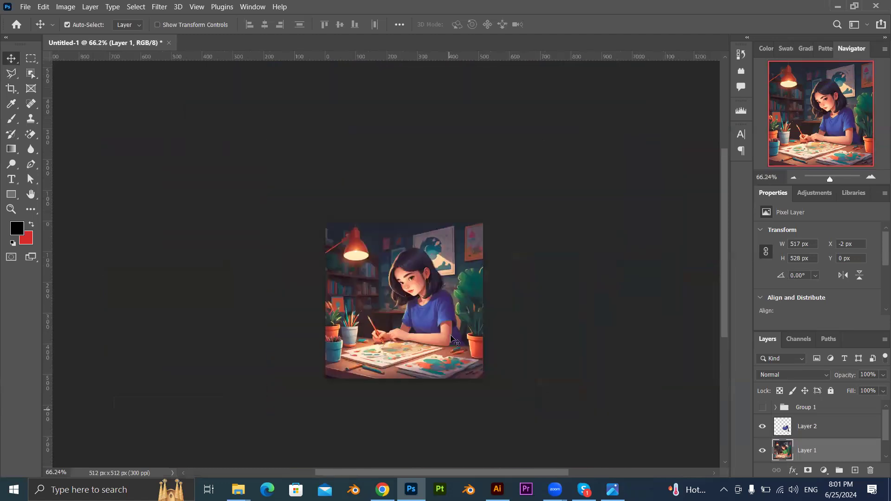
scroll(422, 320, "up", 5)
scroll(422, 320, "down", 2)
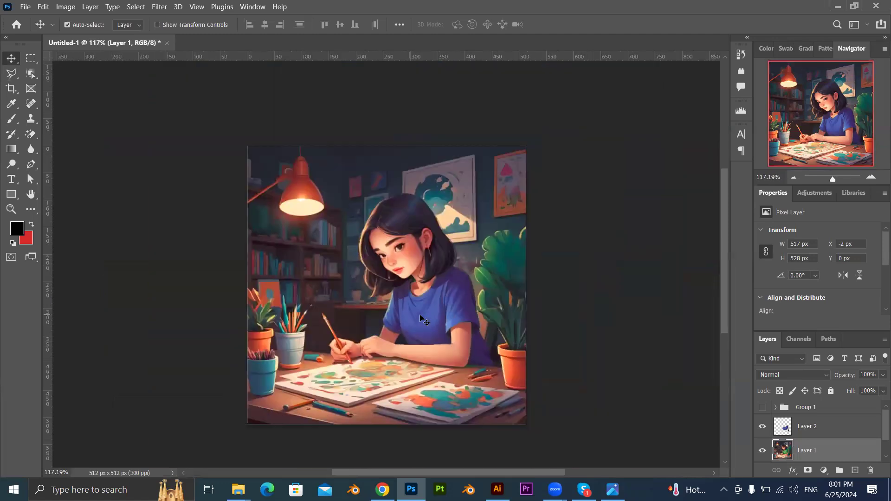
scroll(417, 315, "down", 2)
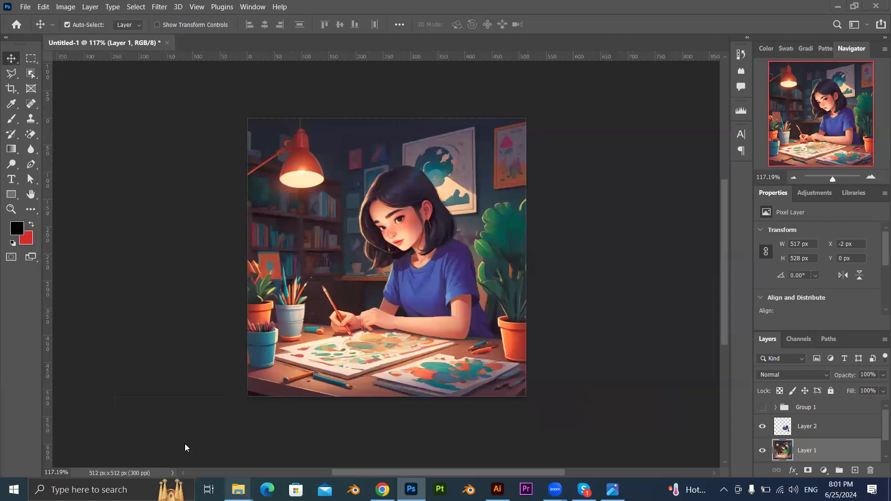
Place mm.jpeg from File Explorer into the Illustrator document again as a linked image.
mouse_move(238, 489)
left_click(301, 436)
left_click_drag(214, 146, 183, 170)
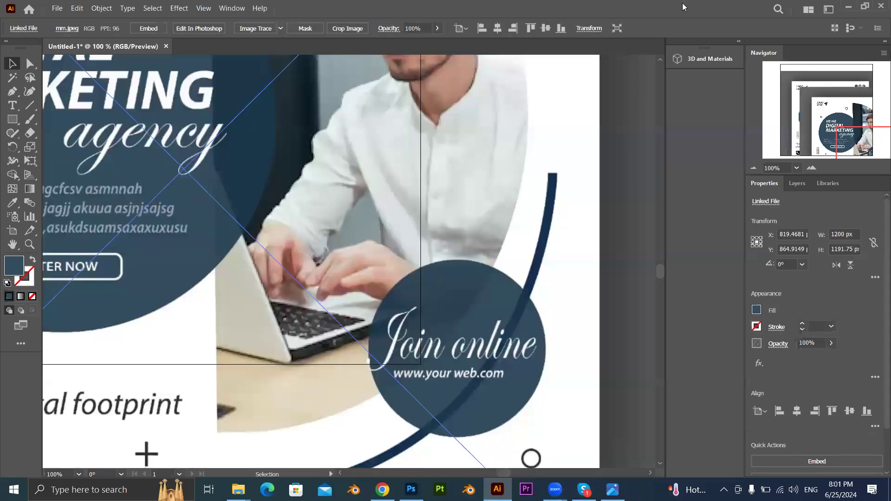
Place mm.jpeg from File Explorer into the Untitled-1 document in Photoshop as an embedded smart object.
mouse_move(238, 489)
left_click(187, 453)
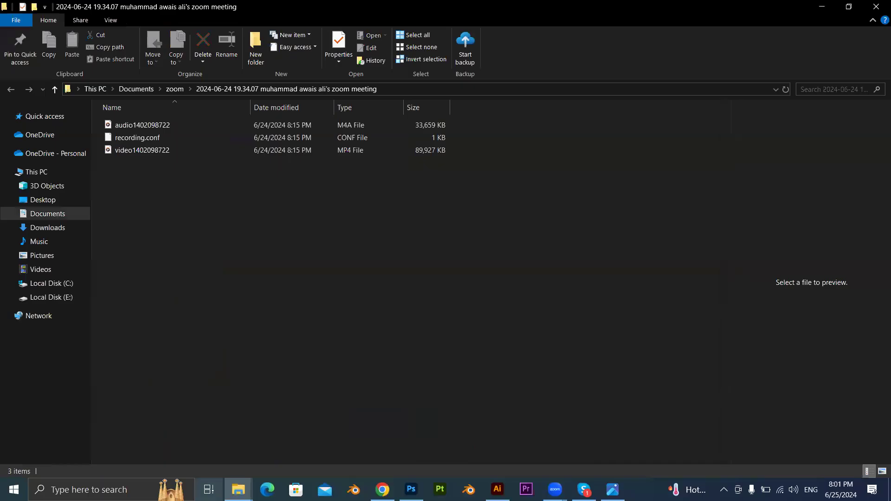
left_click(301, 452)
left_click_drag(132, 139, 370, 277)
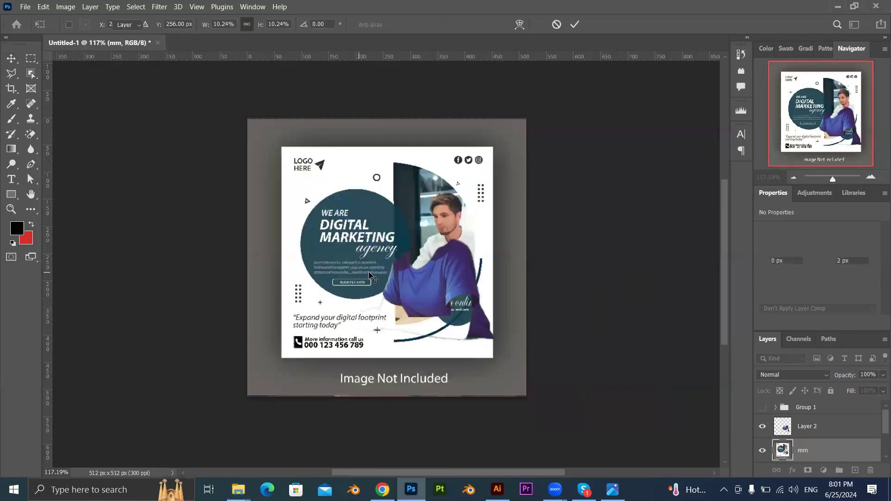
key("Return")
Hide Layer 2 and select the web address in the Join online circle with a rectangular marquee about 56 × 7 px.
scroll(397, 314, "up", 6)
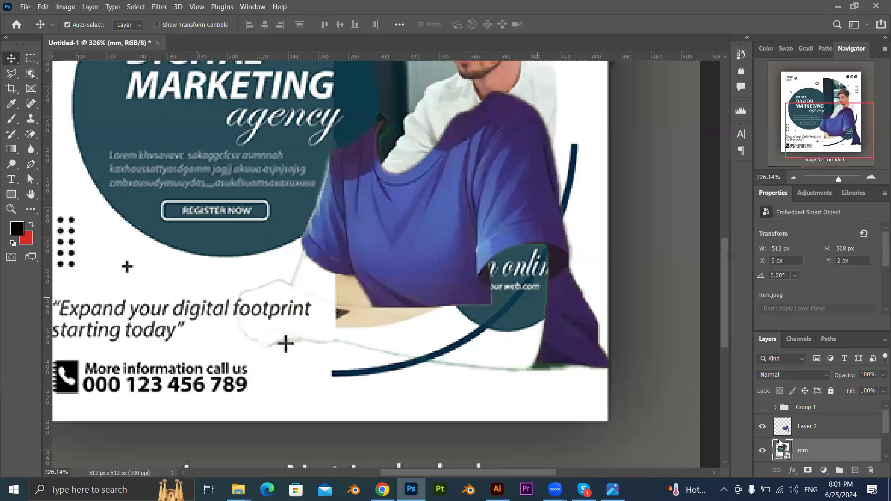
left_click(762, 426)
scroll(538, 267, "up", 5)
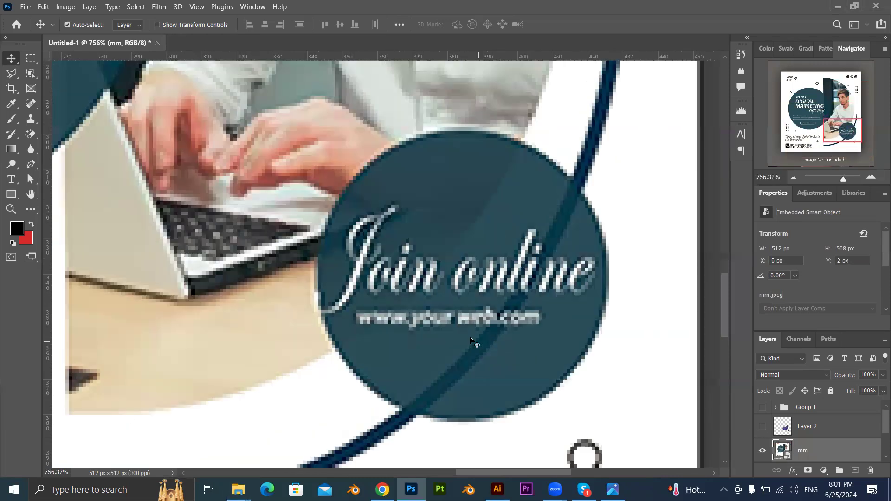
left_click(31, 58)
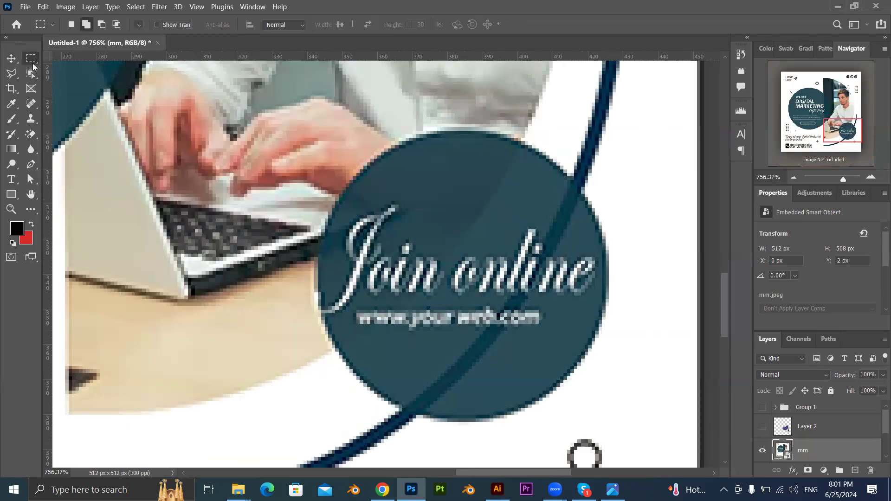
scroll(308, 319, "up", 1)
scroll(308, 320, "up", 1)
left_click_drag(377, 298, 638, 331)
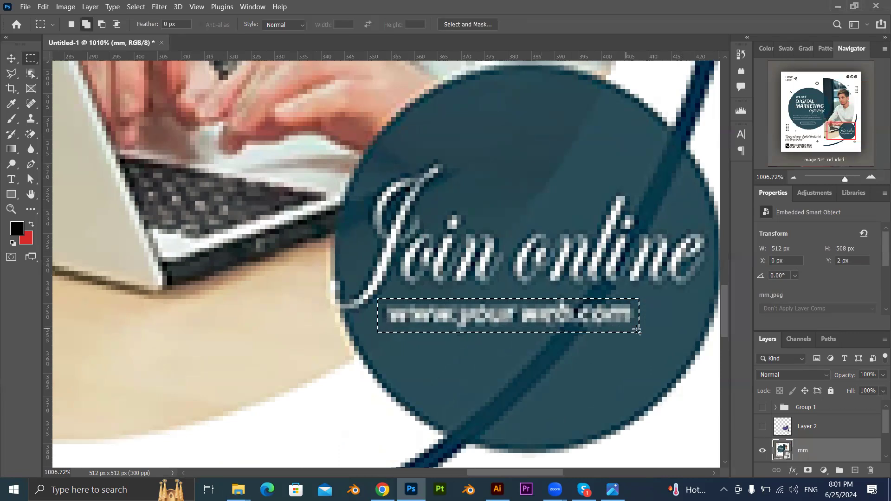
Rasterize the mm layer, remove the selected web address with a content-aware Fill, and deselect.
right_click(815, 450)
left_click(724, 242)
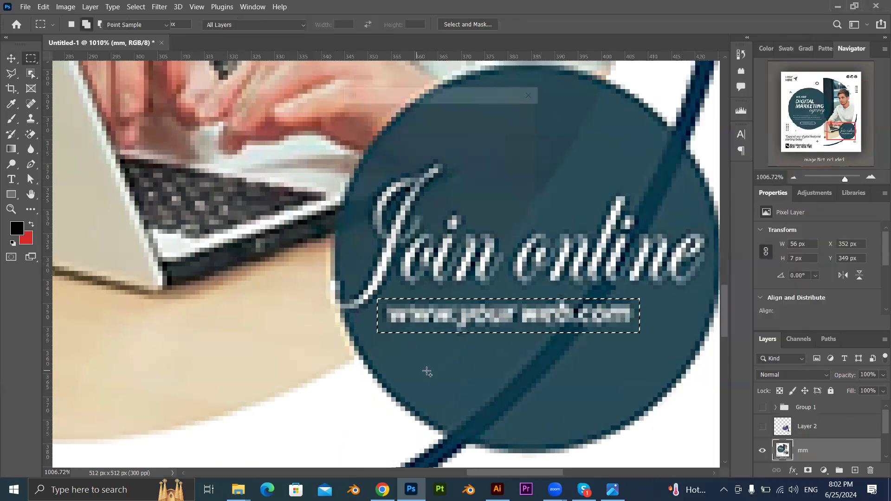
key("Delete")
key("ctrl+d")
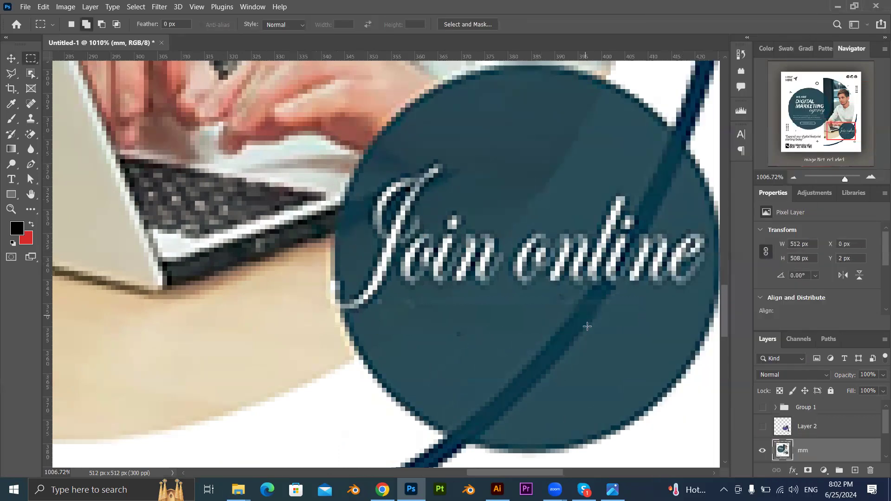
Reselect the strip about 56 × 7 px under Join online, run the content-aware Fill on it again and deselect.
key("ctrl+shift+d")
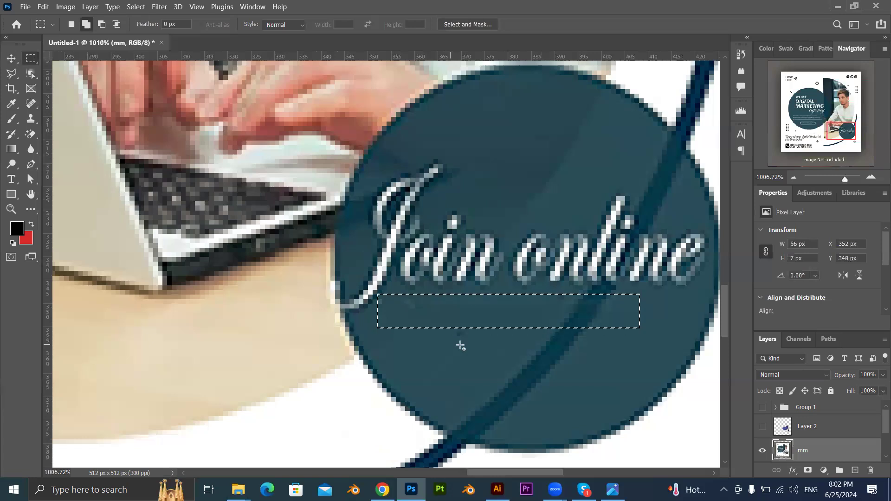
key("shift+BackSpace")
key("Return")
key("ctrl+d")
scroll(575, 330, "down", 6)
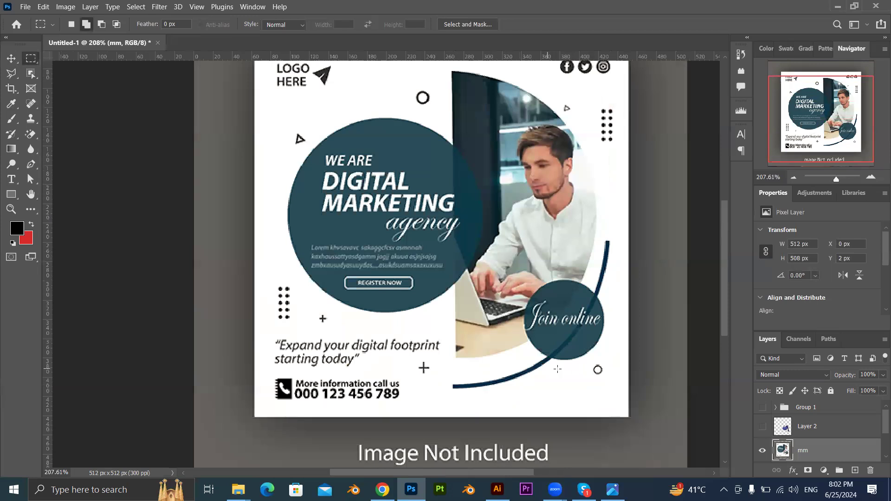
Select the WE ARE line with a marquee about 54 × 18 px, apply a content-aware Fill and deselect.
scroll(322, 203, "up", 4)
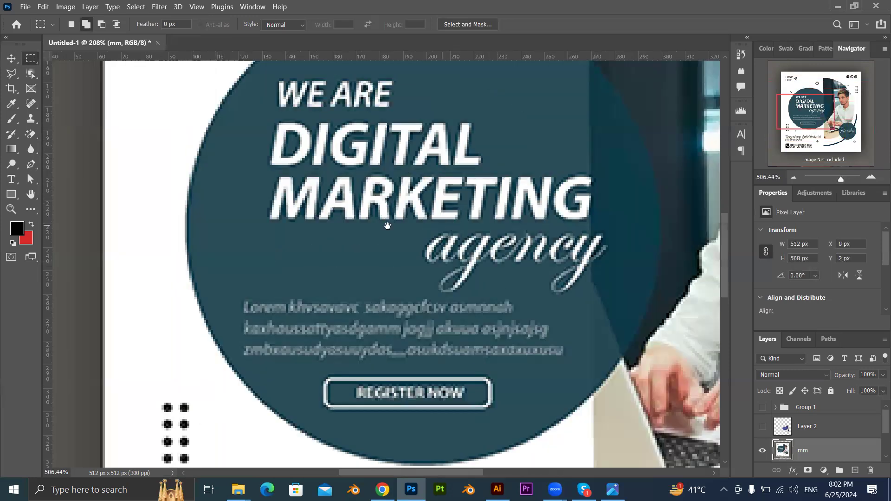
left_click_drag(277, 171, 403, 214)
key("shift+BackSpace")
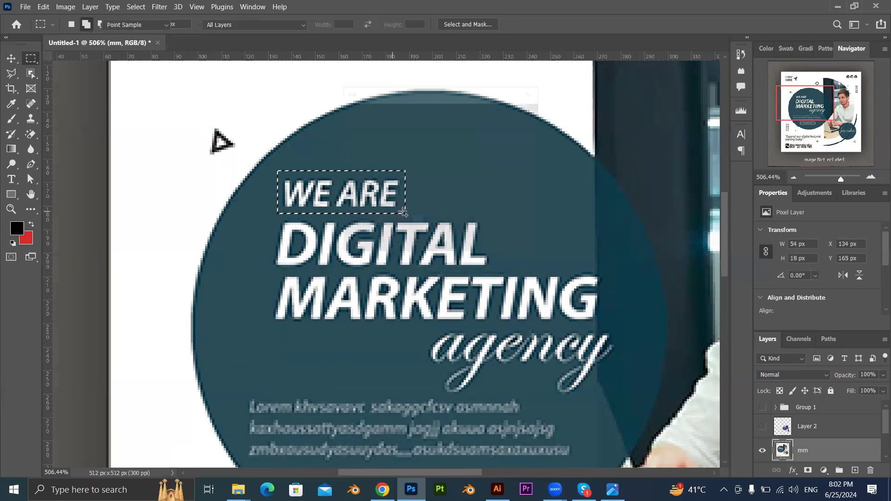
key("ctrl+d")
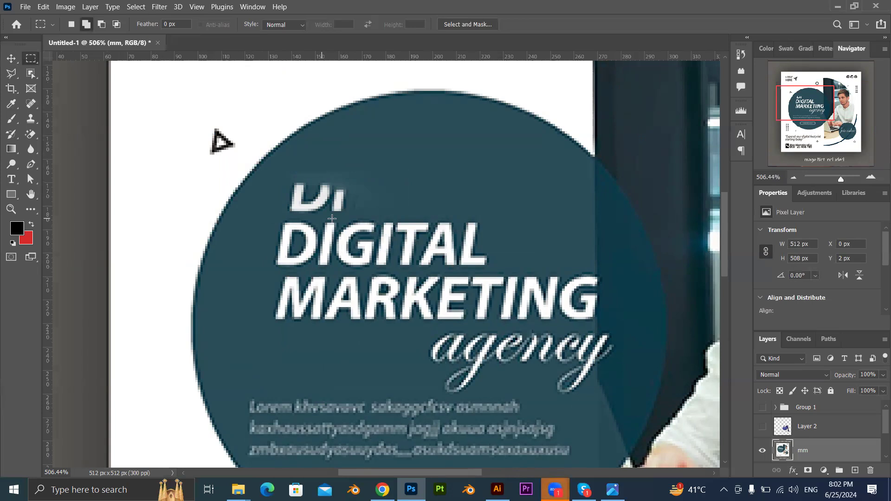
Select the leftover letter fragments above DIGITAL with a marquee about 25 × 18 px and remove them with a content-aware Fill.
scroll(302, 183, "up", 3)
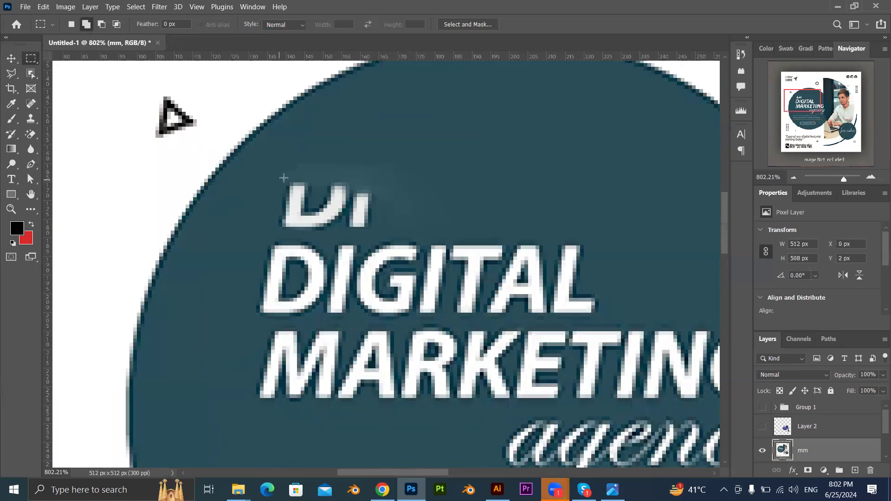
left_click_drag(278, 167, 371, 233)
key("shift+BackSpace")
key("Return")
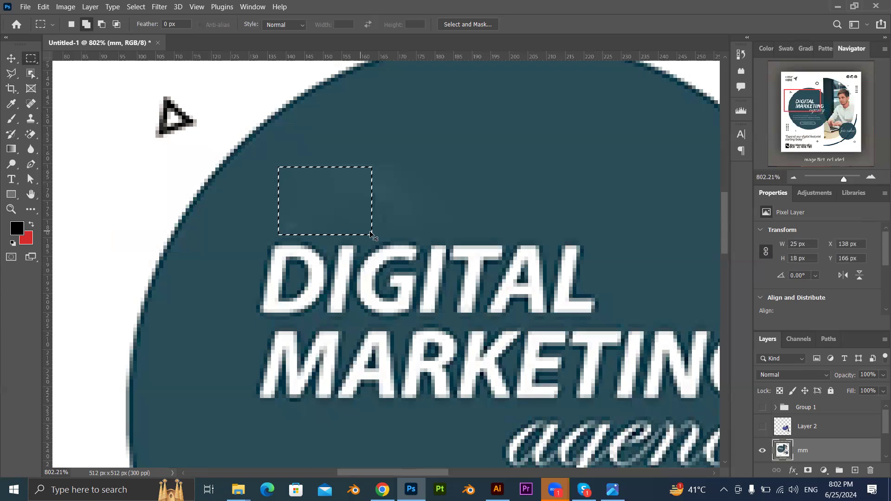
scroll(408, 216, "down", 10)
scroll(335, 173, "up", 10)
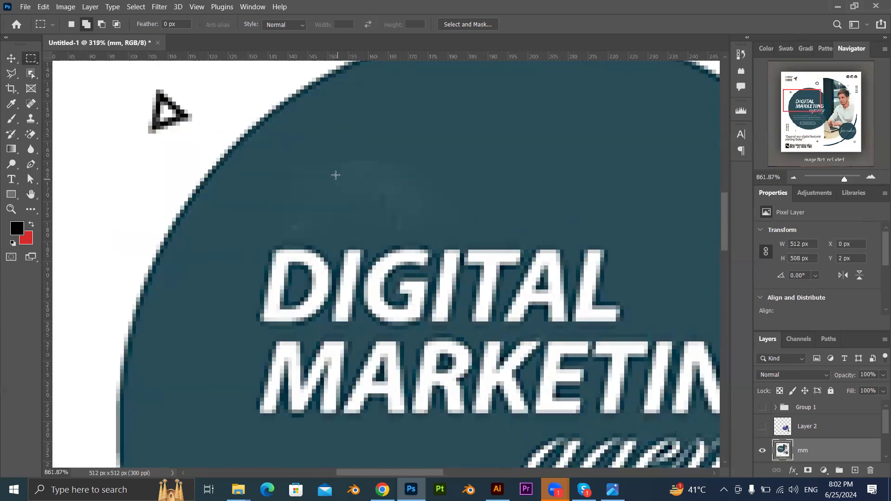
Content-aware fill a strip about 36 × 11 px over the smudges above DIGITAL, redo that fill once, and deselect.
left_click_drag(416, 141, 271, 186)
key("shift+BackSpace")
key("Return")
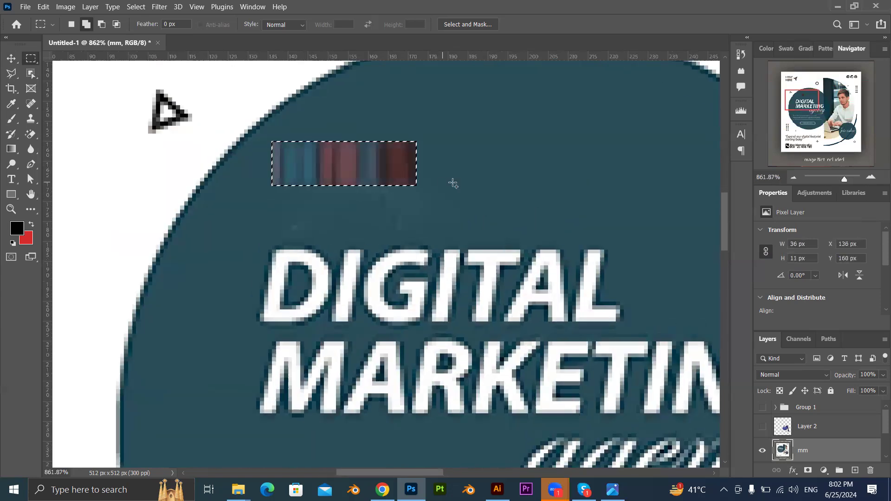
key("ctrl+z")
key("shift+BackSpace")
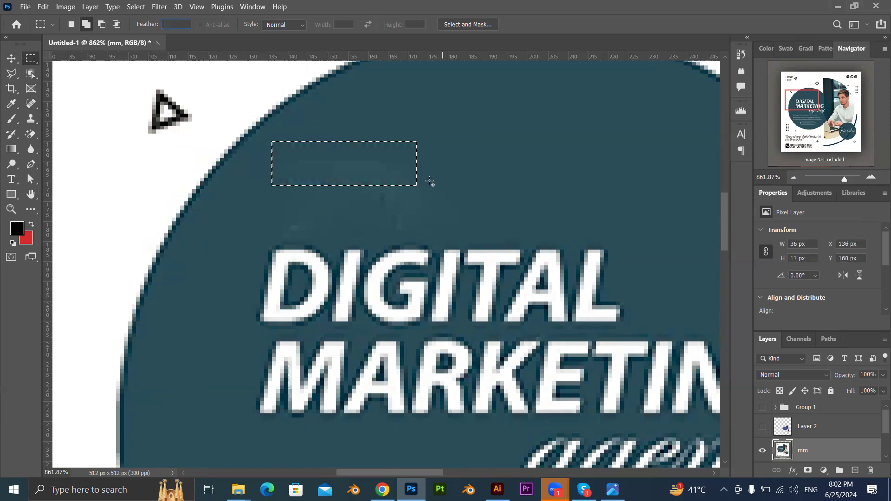
left_click(474, 192)
scroll(462, 220, "down", 3)
scroll(437, 213, "down", 3)
key("Return")
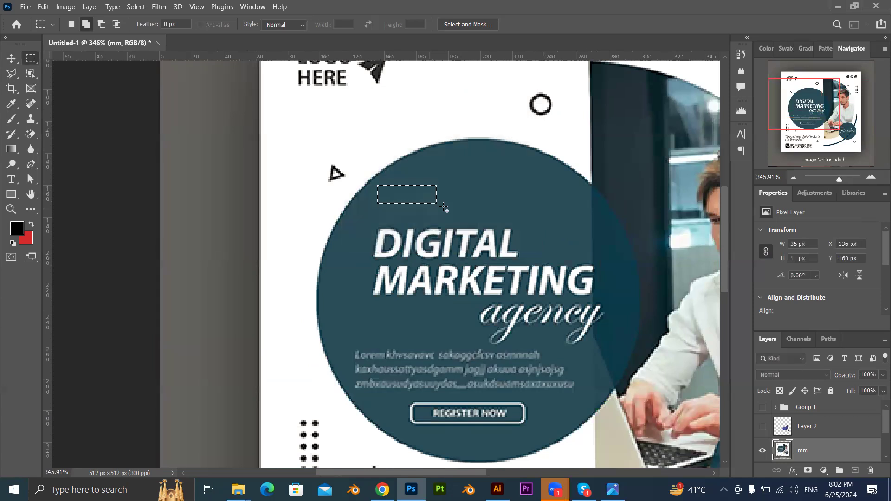
key("ctrl+d")
Select a small patch just above the D of DIGITAL, fill it content-aware and deselect.
scroll(423, 210, "up", 6)
left_click_drag(290, 216, 330, 243)
key("shift+BackSpace")
key("Return")
key("ctrl+d")
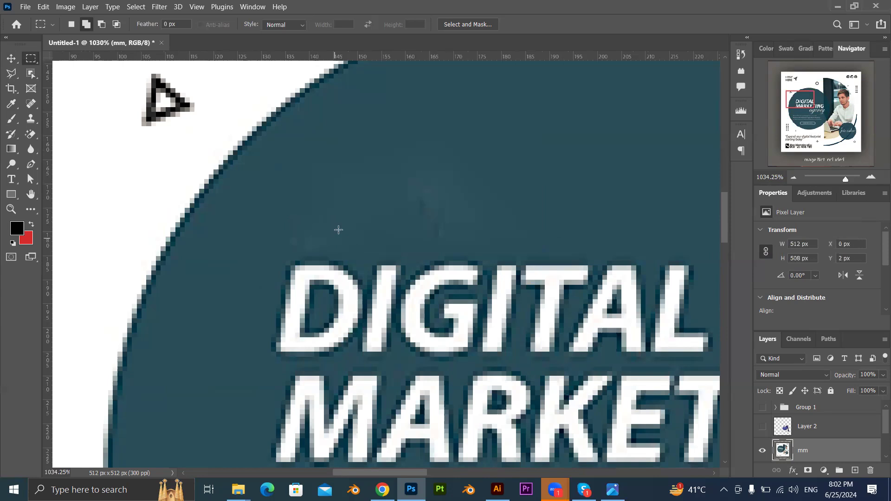
Heal the remaining smudges above DIGITAL with the Spot Healing Brush at size 19 in Content-Aware mode.
left_click(32, 104)
left_click(434, 202)
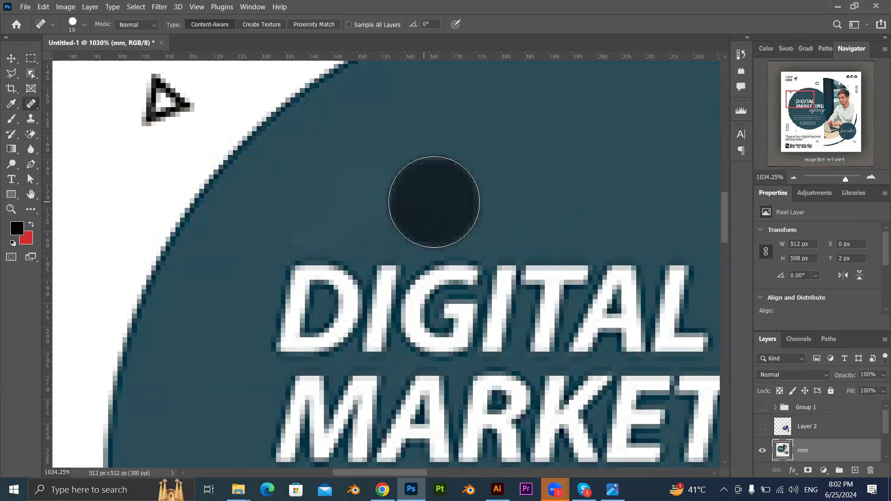
left_click(303, 205)
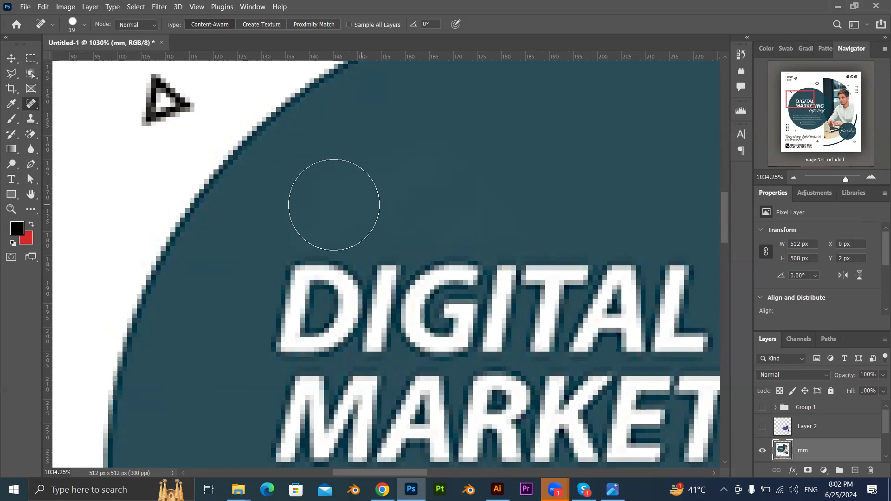
scroll(537, 201, "down", 5)
Try to remove the L of DIGITAL with single Spot Healing Brush dabs, undoing each attempt.
left_click(604, 225)
key("ctrl+z")
left_click(600, 224)
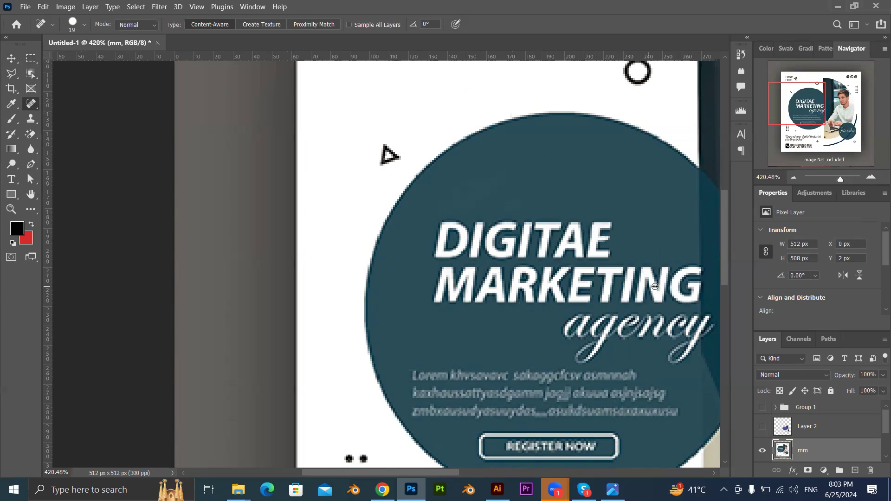
scroll(659, 285, "up", 3)
key("ctrl+z")
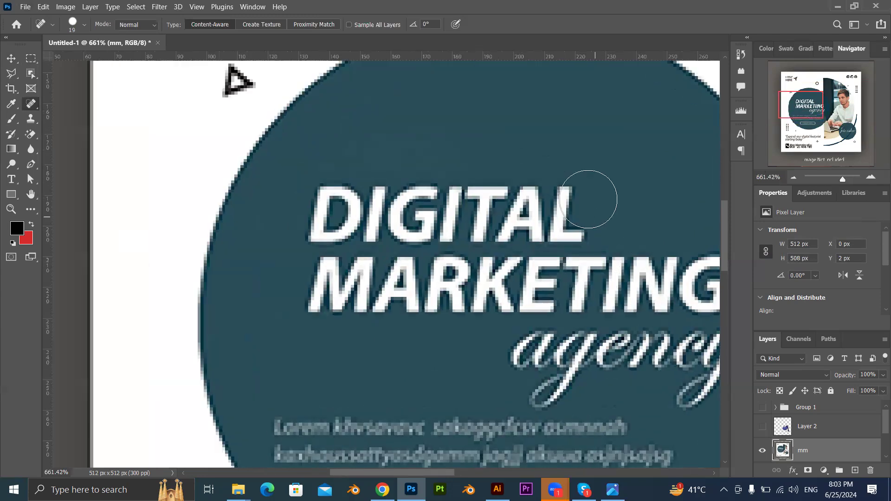
left_click(567, 196)
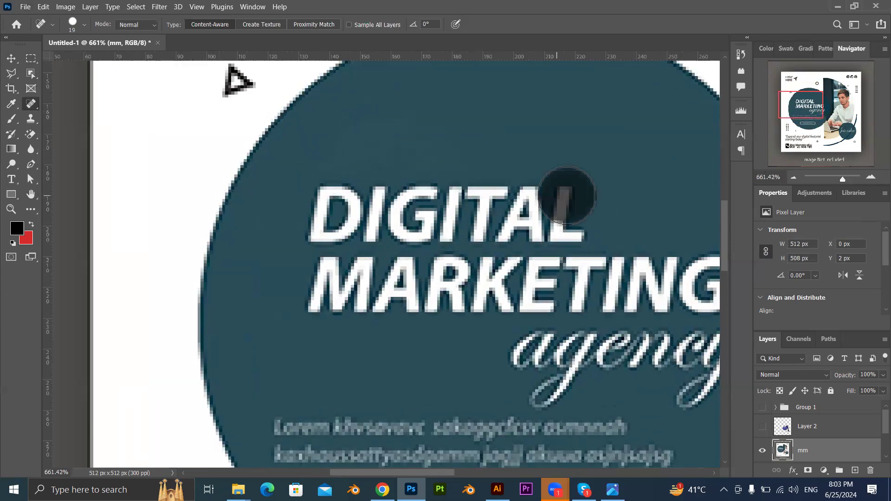
key("ctrl+z")
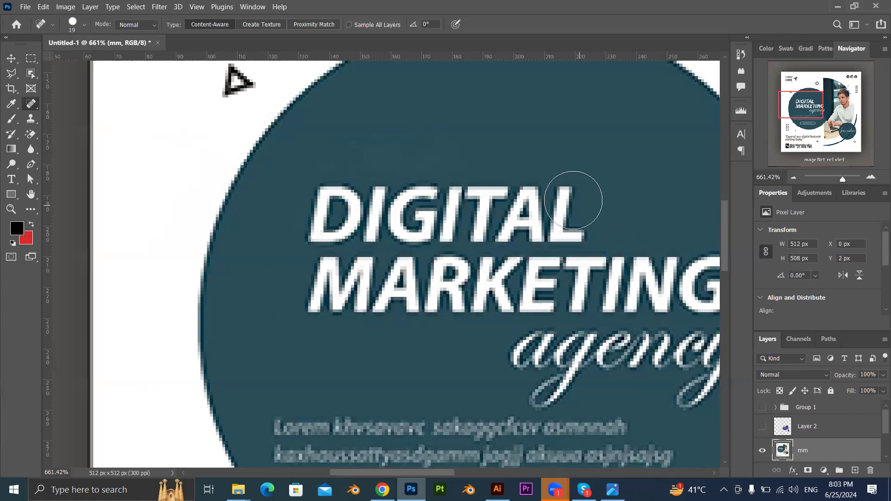
left_click(579, 196)
key("ctrl+z")
Try a short Spot Healing Brush stroke over the empty area above DIGITAL and undo it.
scroll(556, 232, "down", 3)
scroll(560, 231, "up", 3)
left_click_drag(416, 128, 473, 150)
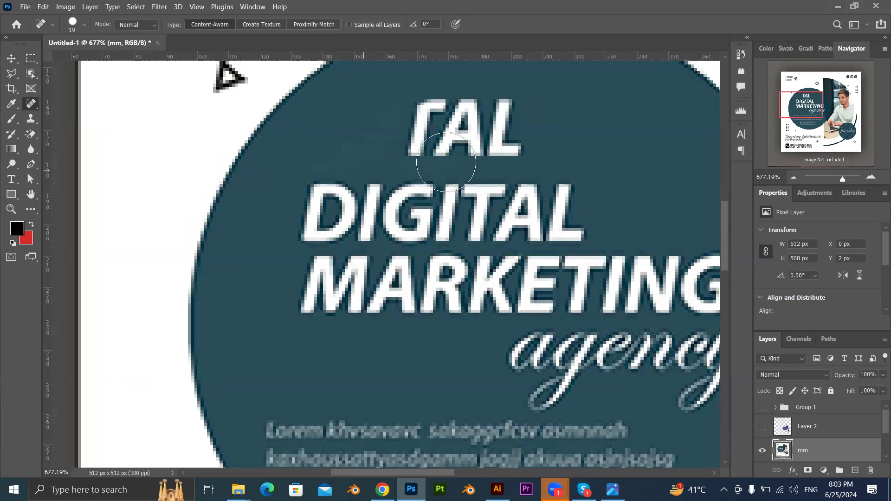
key("ctrl+z")
Heal the area above DIGITAL with one long horizontal stroke, dismiss the healing tool warning and switch to the Move tool.
left_click_drag(367, 127, 615, 131)
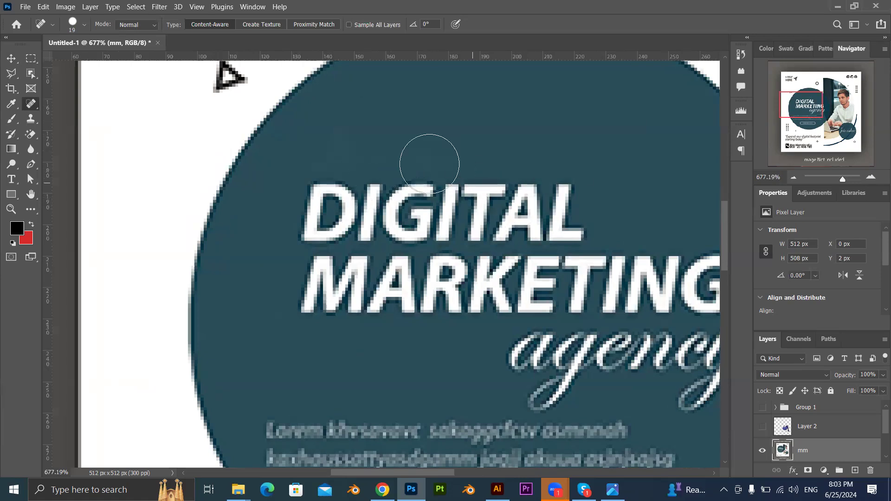
left_click(463, 126, "alt")
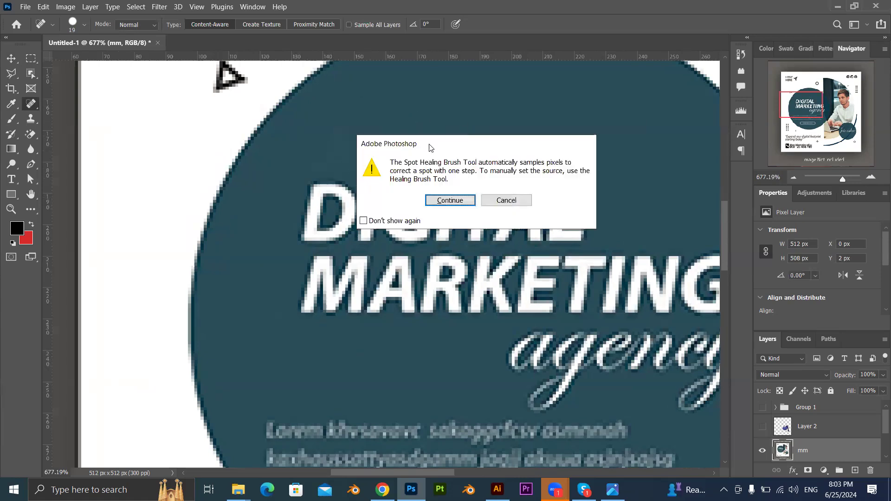
left_click(509, 200)
scroll(452, 219, "down", 5)
key("v")
scroll(465, 224, "down", 3)
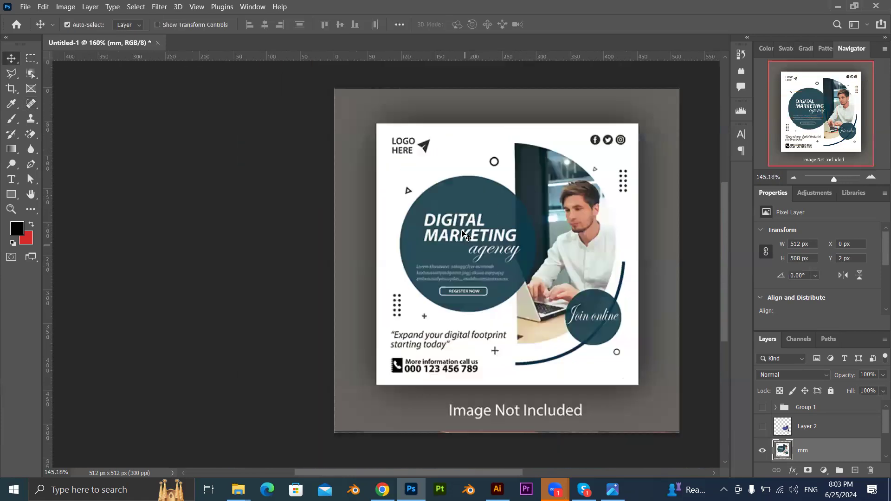
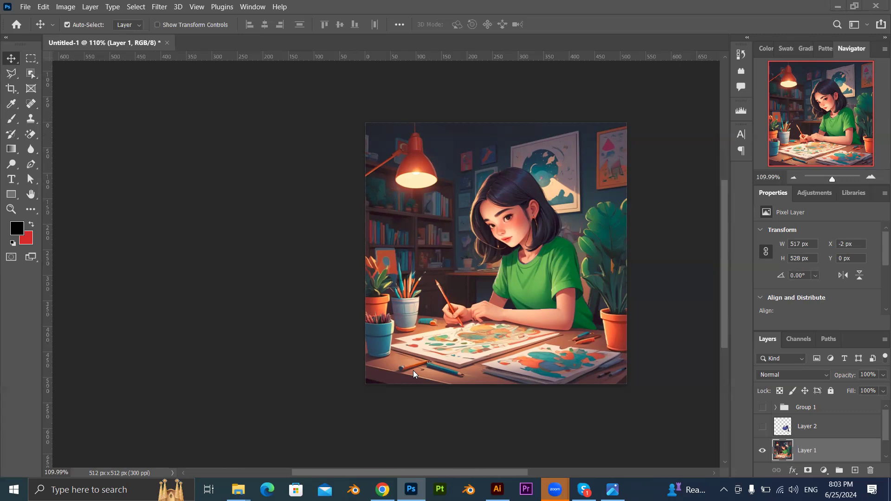
Show and select Layer 2 with the blue shirt, and switch to the Quick Selection tool.
left_click(763, 426)
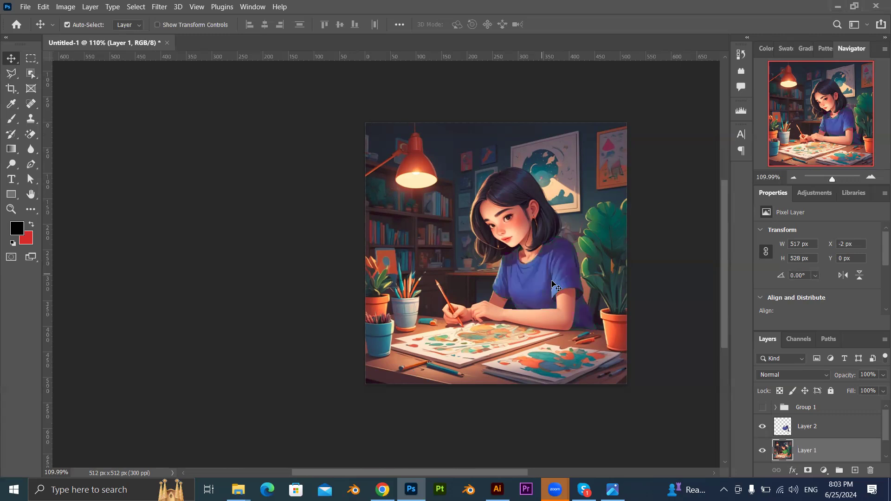
left_click(568, 296)
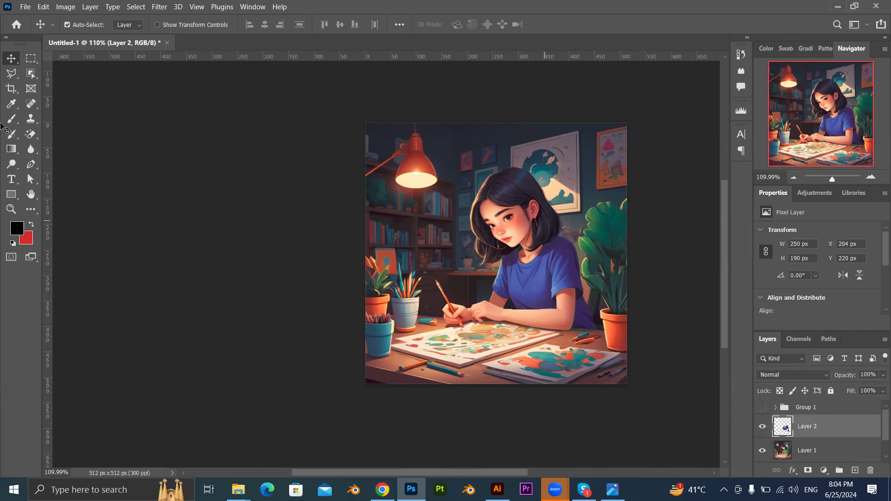
right_click(11, 73)
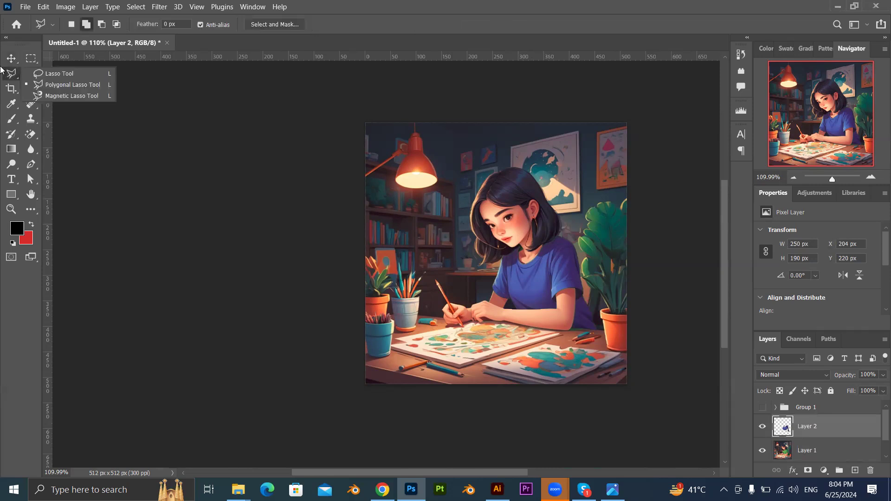
left_click(31, 77)
right_click(32, 79)
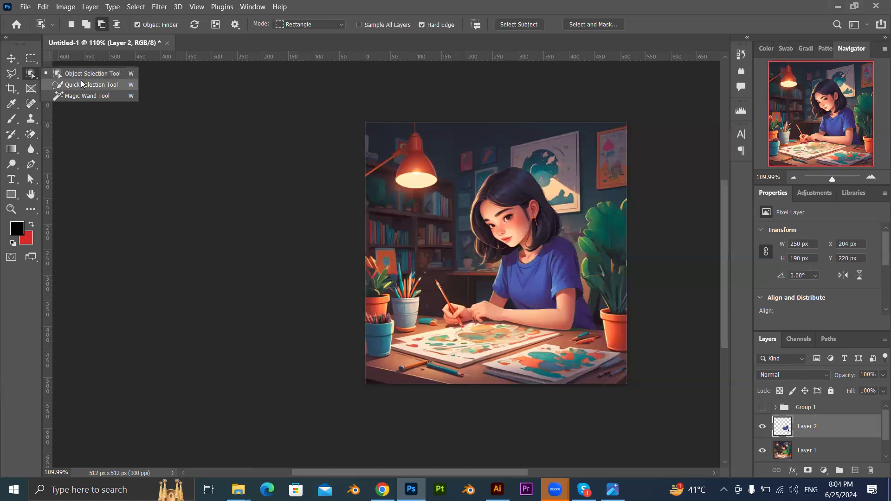
left_click(81, 81)
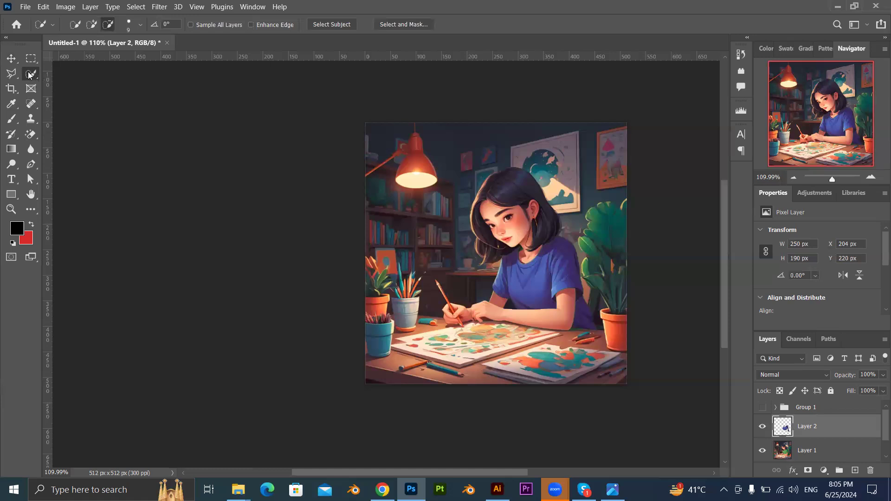
Look over the lasso tool variants and set the Quick Selection tool to add to the selection.
left_click_drag(10, 78, 75, 89)
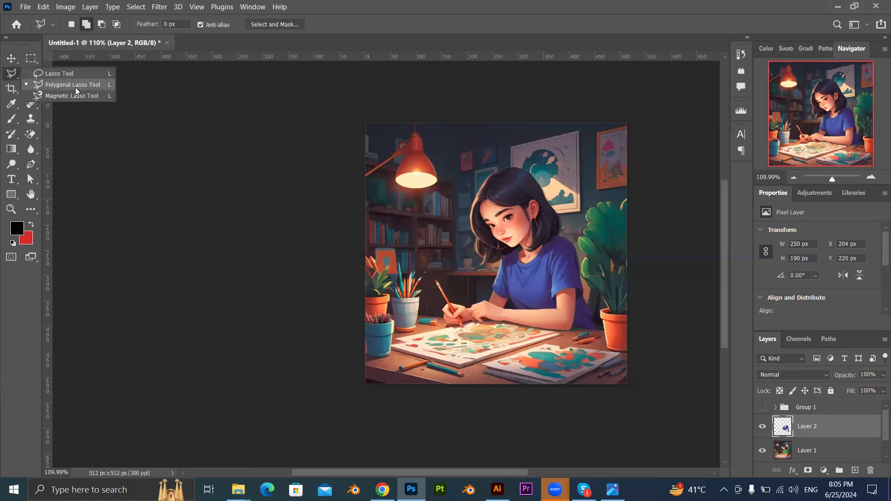
left_click(11, 59)
left_click(31, 78)
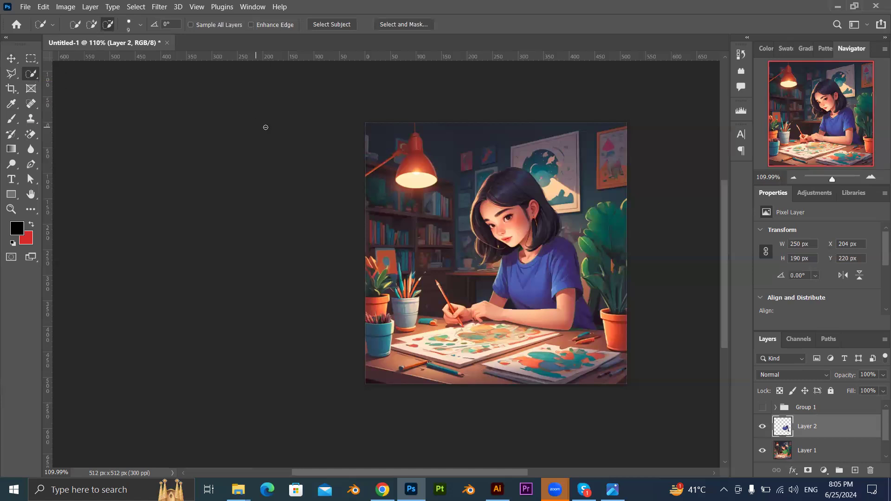
left_click(87, 25)
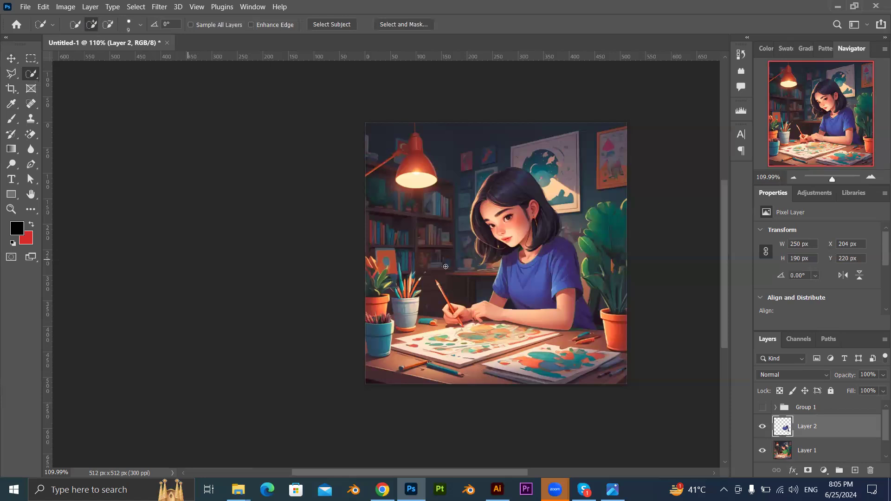
Compare the illustration with Layer 2 hidden and shown, selecting Layer 1 and Layer 2 in turn.
left_click(762, 426)
left_click(794, 447)
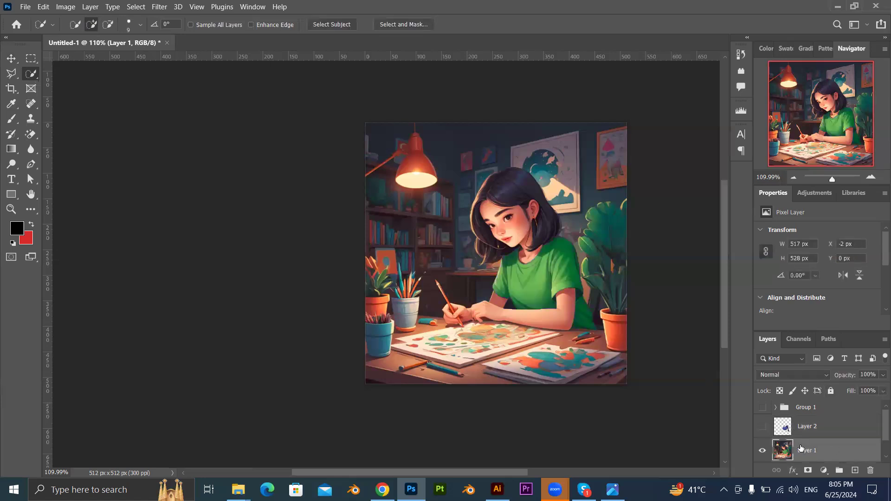
left_click(761, 427)
left_click(806, 429)
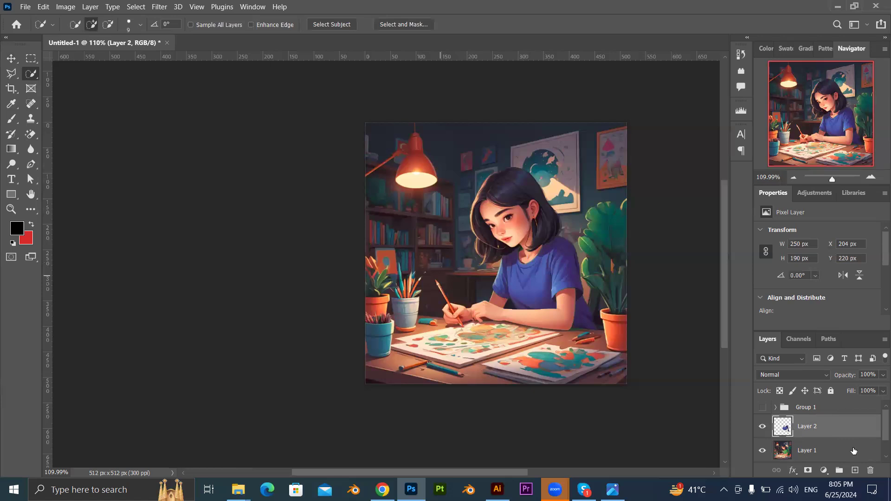
Try quick-selecting the lamp area on Layer 2, with Layer 1 shown and then hidden, and clear each selection.
left_click(763, 427)
left_click(763, 427)
left_click_drag(388, 158, 425, 188)
key("ctrl+d")
key("ctrl+d")
left_click(763, 451)
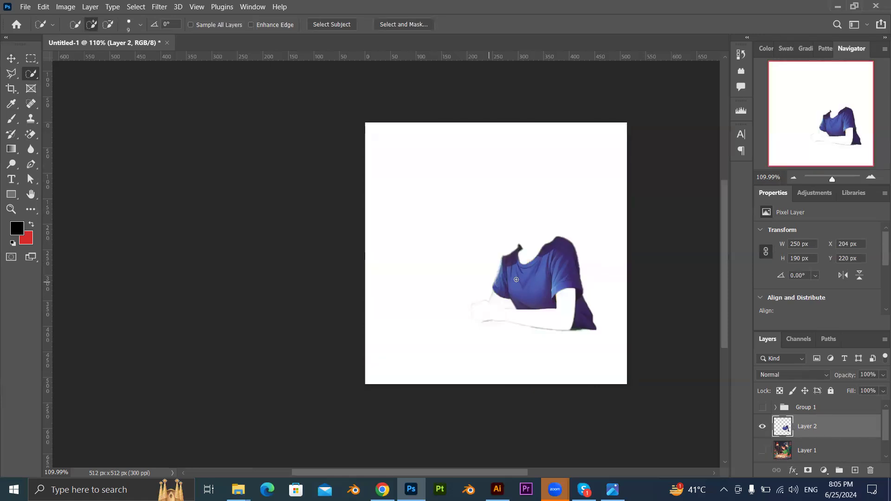
left_click_drag(408, 199, 391, 171)
key("ctrl+d")
left_click(762, 451)
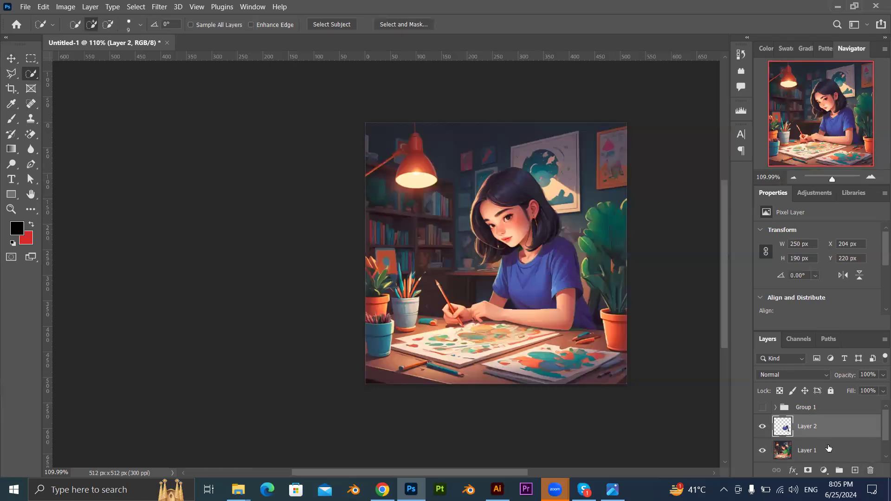
Try quick-selecting the lamp and the wall corner behind it on Layer 1, and deselect.
left_click(828, 448)
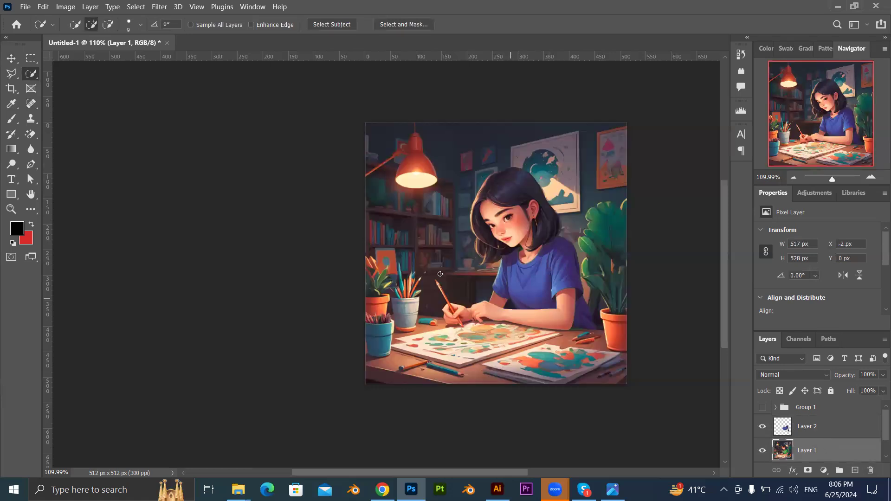
left_click_drag(382, 135, 415, 181)
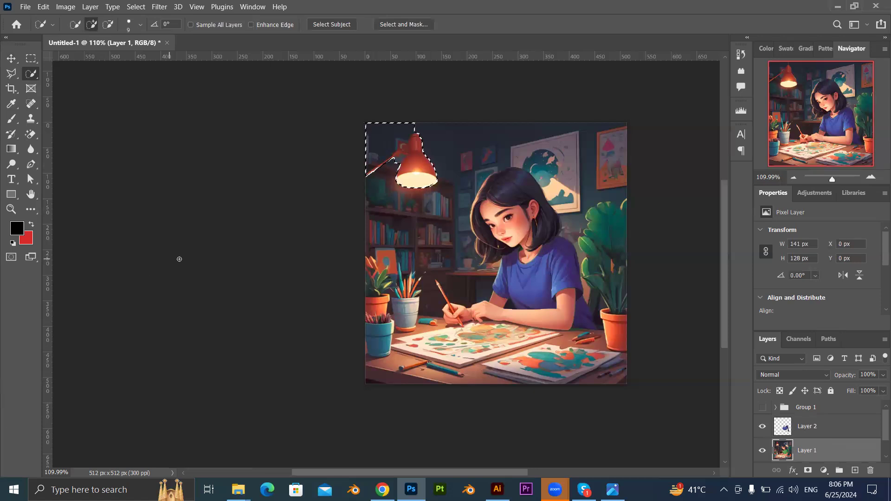
key("ctrl+d")
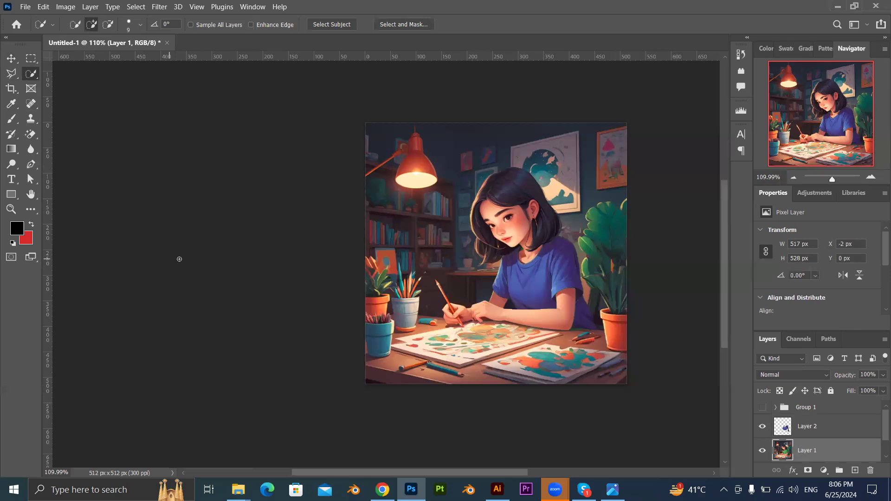
Try moving the blue shirt on Layer 2 away from the green one and undo the move.
left_click(11, 58)
left_click_drag(526, 267, 532, 289)
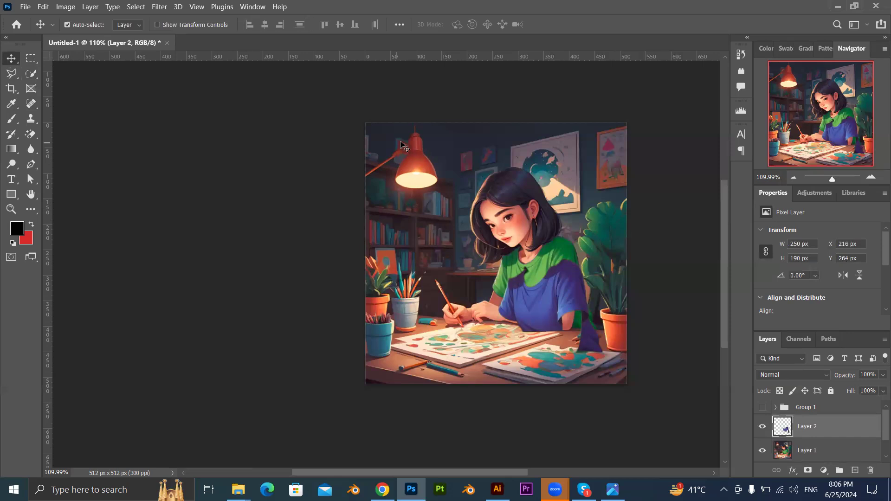
left_click_drag(572, 291, 558, 276)
key("ctrl+z")
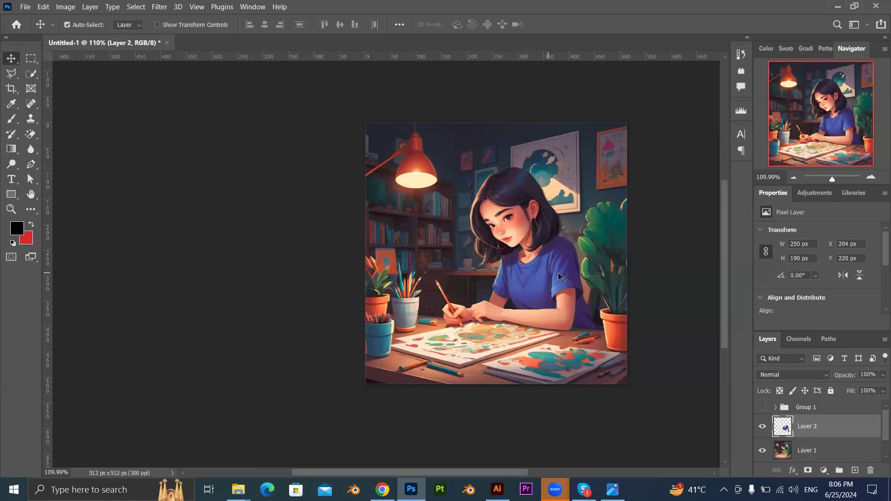
Hide Layer 2 and make Layer 1 active with the Quick Selection tool ready.
left_click(79, 124)
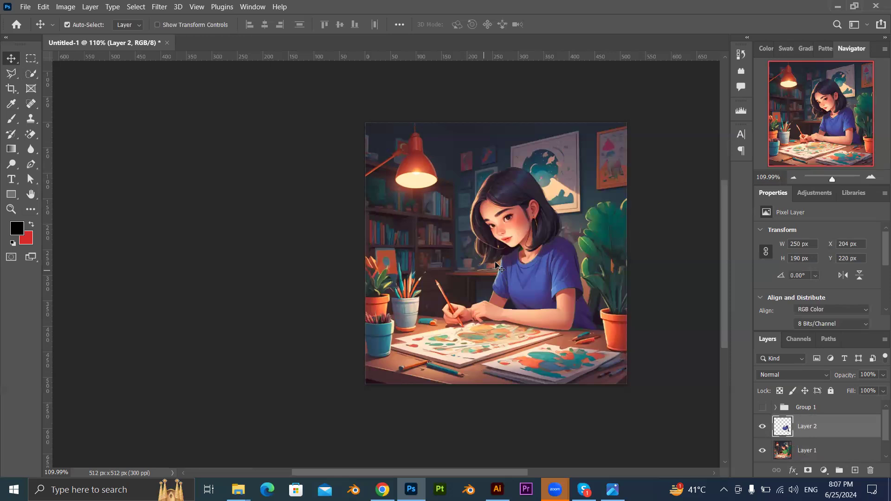
scroll(500, 266, "up", 4)
scroll(542, 274, "down", 2)
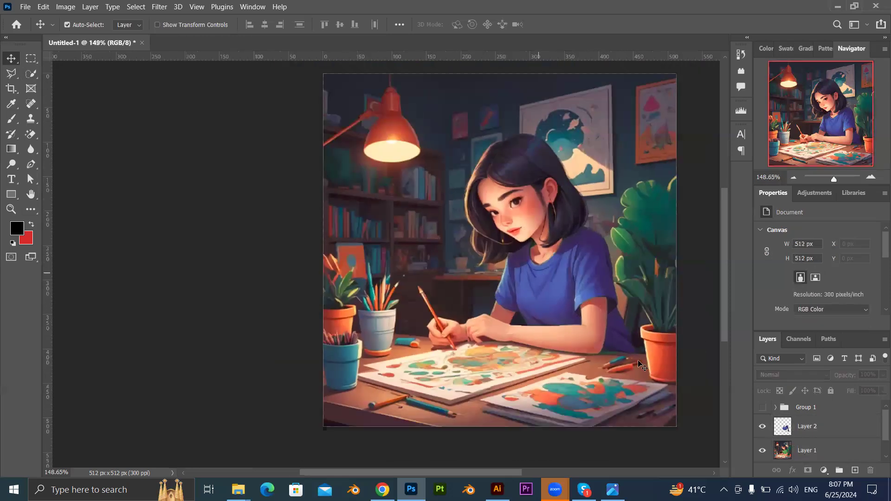
left_click(801, 427)
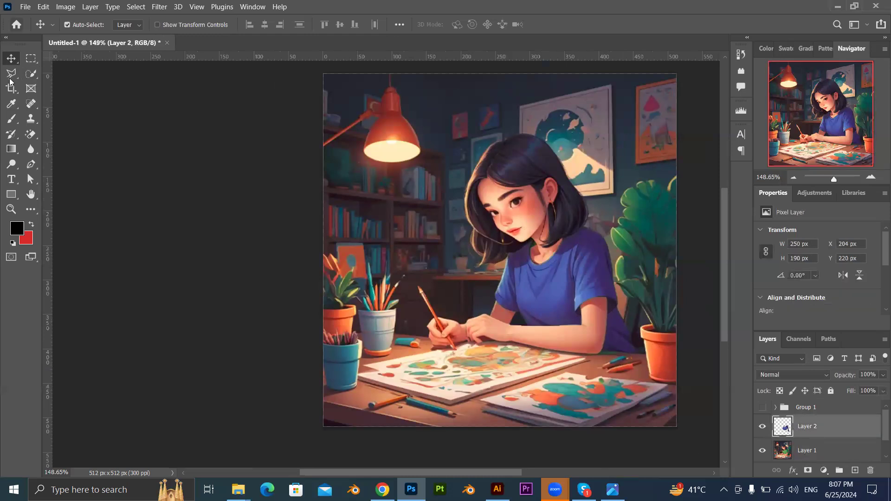
left_click(30, 73)
left_click(761, 426)
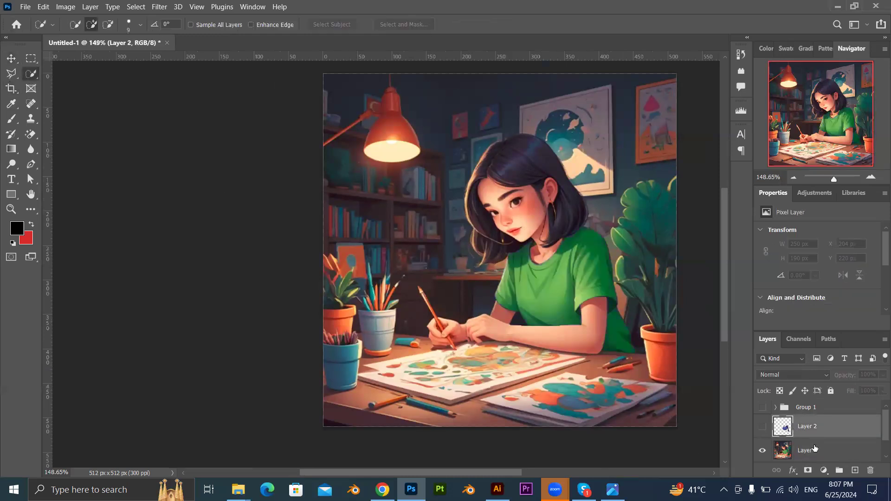
left_click(808, 450)
Set the Quick Selection tool to add mode and enlarge its brush to size 35.
scroll(540, 288, "up", 3)
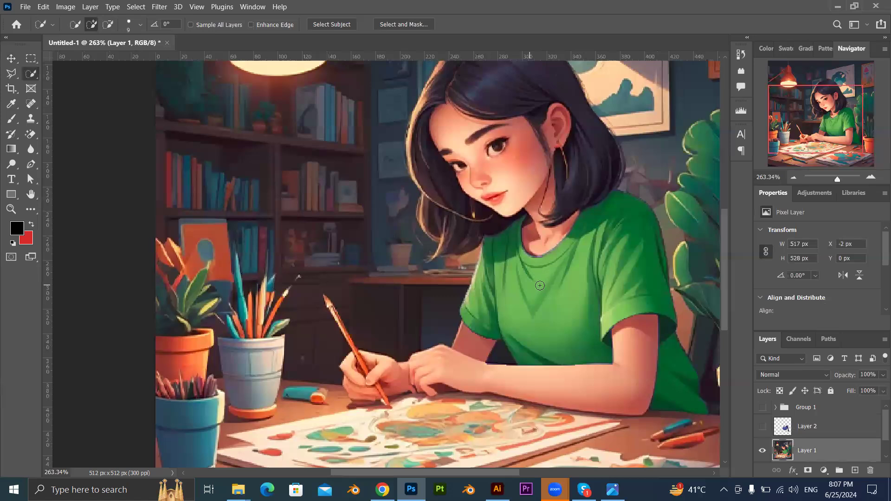
scroll(541, 289, "down", 2)
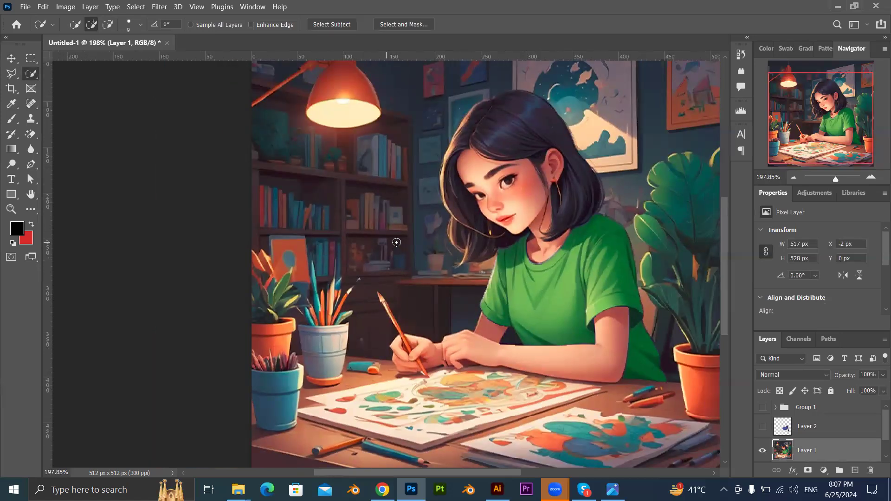
left_click(109, 27)
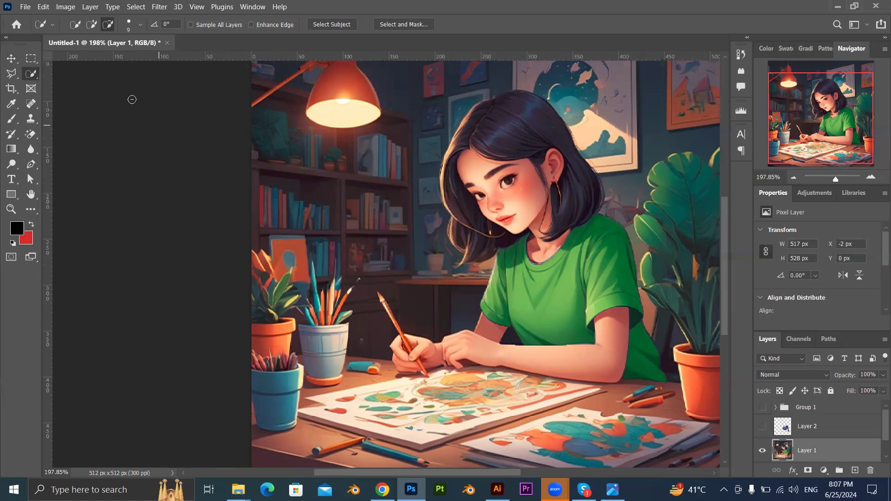
left_click(88, 27)
key("bracketright")
key("bracketright")
key("bracketright")
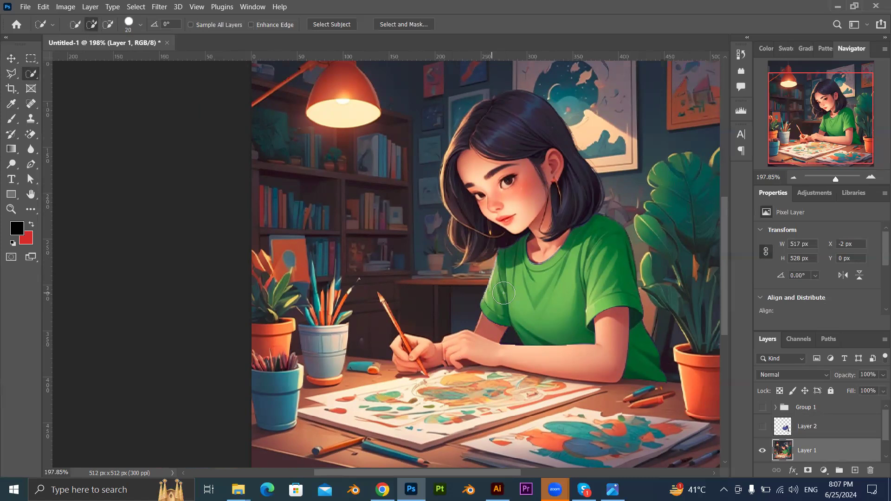
key("bracketright")
key("bracketright")
key("bracketright")
key("bracketright")
key("bracketright")
key("bracketright")
key("bracketright")
key("bracketright")
key("bracketright")
key("bracketright")
key("bracketright")
key("bracketright")
key("bracketright")
key("bracketleft")
key("bracketleft")
key("bracketleft")
key("bracketleft")
key("bracketleft")
key("p")
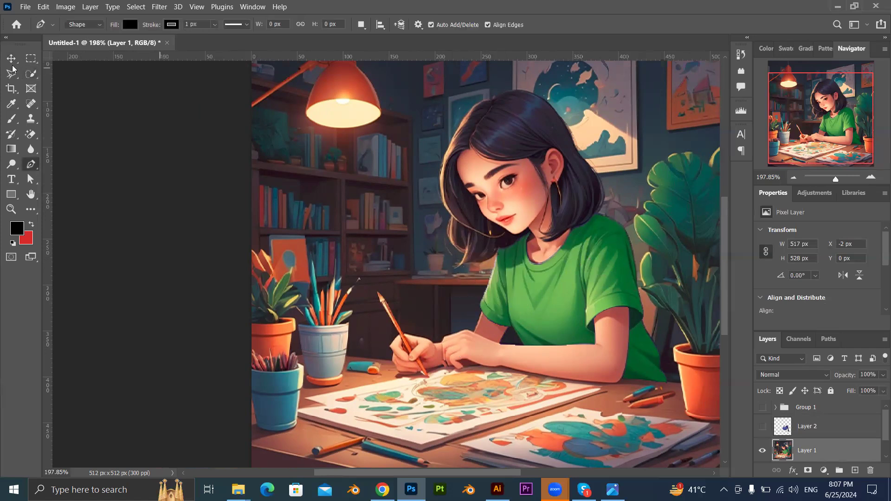
left_click(31, 74)
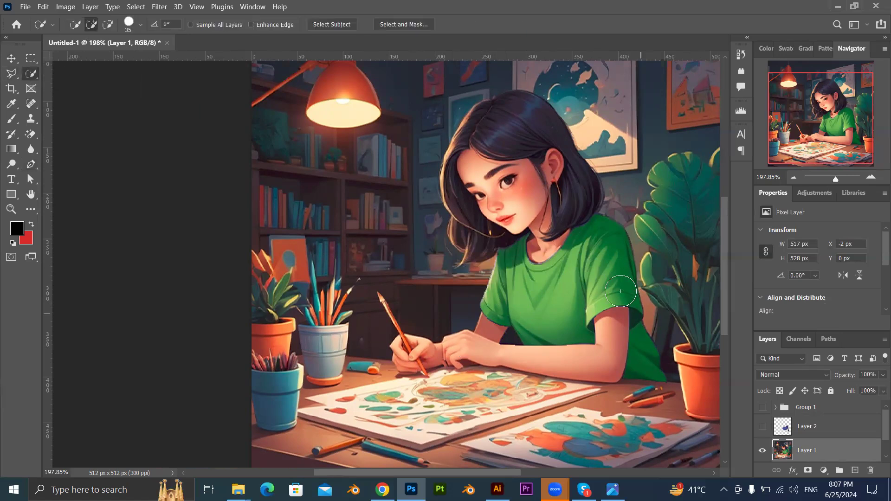
Reduce the brush to size 20 and select the green shirt's sleeves, body and lower back part on Layer 1.
scroll(603, 269, "up", 2)
scroll(603, 269, "up", 2)
key("bracketleft")
key("bracketleft")
key("bracketleft")
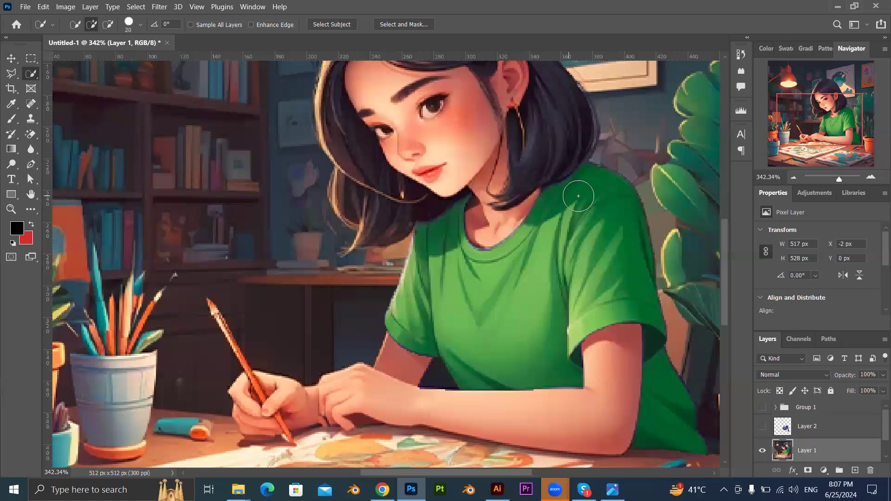
mouse_move(578, 195)
left_mouse_down()
mouse_move(597, 186)
mouse_move(596, 232)
left_mouse_up()
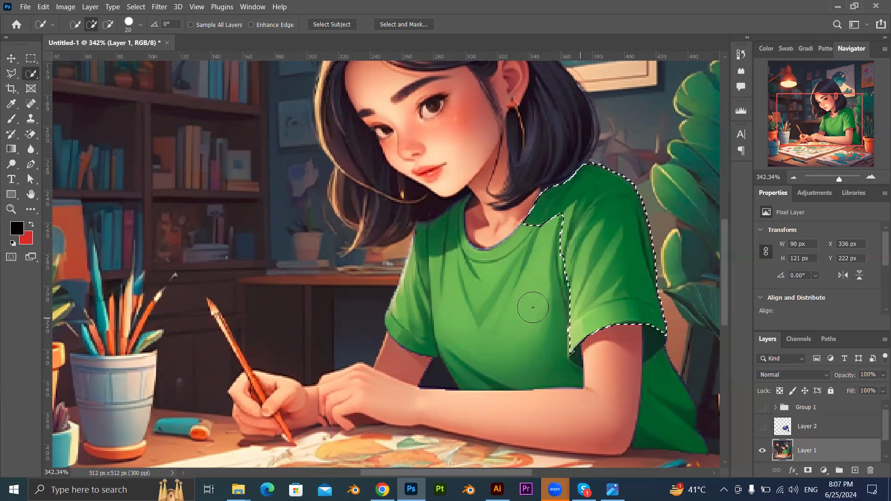
mouse_move(535, 304)
left_mouse_down()
mouse_move(491, 335)
mouse_move(450, 318)
mouse_move(432, 278)
mouse_move(417, 275)
mouse_move(421, 294)
mouse_move(435, 245)
mouse_move(444, 249)
mouse_move(450, 228)
left_mouse_up()
left_click_drag(664, 409, 686, 436)
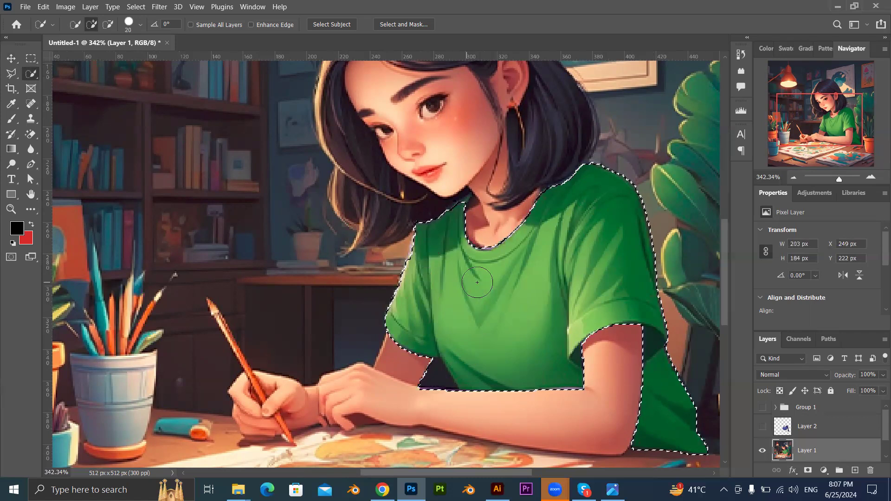
Reduce the brush to size 1 and add the missing dark green strip beside the neck to the shirt selection.
scroll(509, 234, "up", 2)
scroll(460, 205, "up", 4)
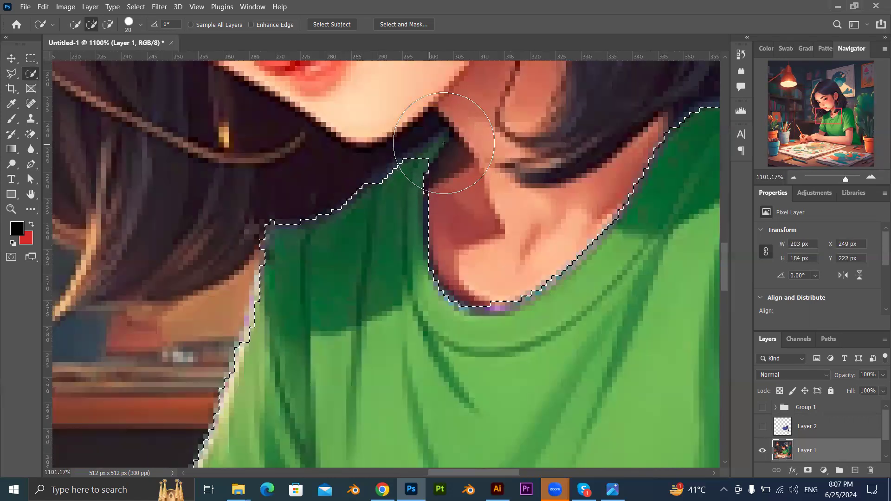
key("bracketleft")
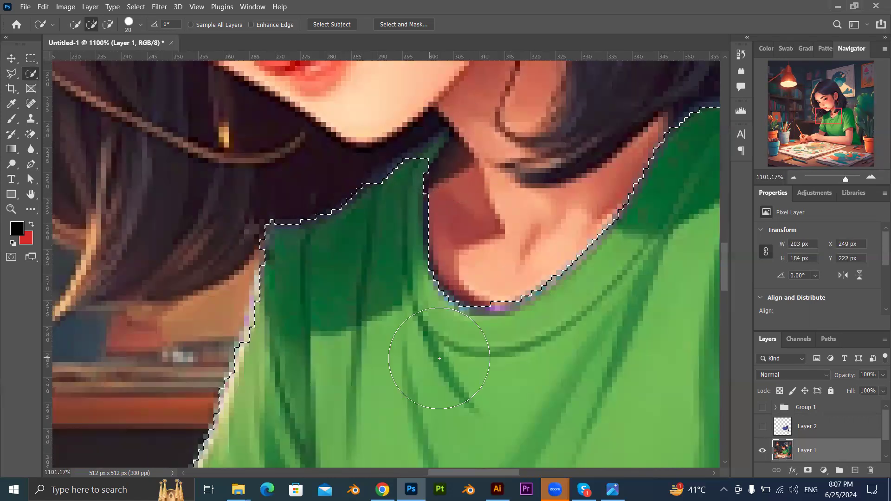
key("bracketleft")
key("bracketleft")
key("bracketleft")
key("bracketleft")
key("bracketleft")
key("bracketleft")
key("bracketleft")
key("bracketleft")
key("bracketleft")
key("bracketleft")
mouse_move(432, 150)
left_mouse_down()
mouse_move(444, 138)
mouse_move(413, 169)
left_mouse_up()
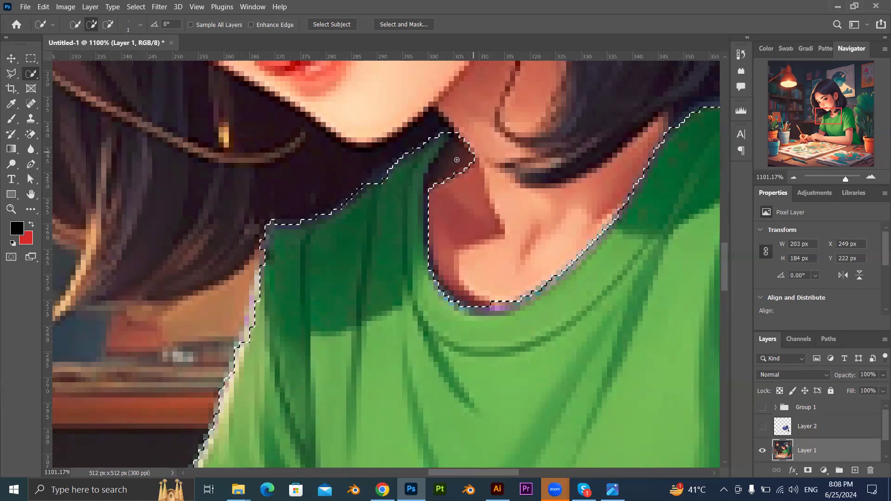
Subtract the dark gap between the forearm and the shirt's waist from the selection with the Quick Selection tool.
left_click(108, 24)
scroll(450, 169, "down", 6)
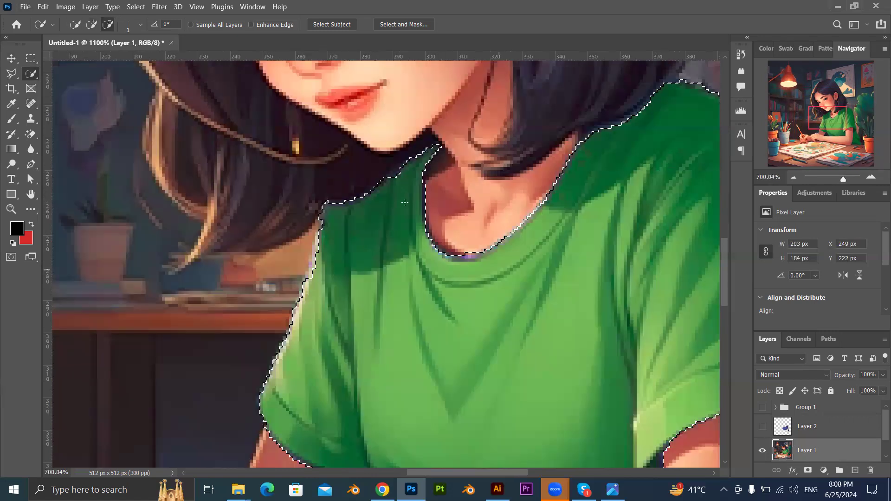
scroll(421, 361, "up", 5)
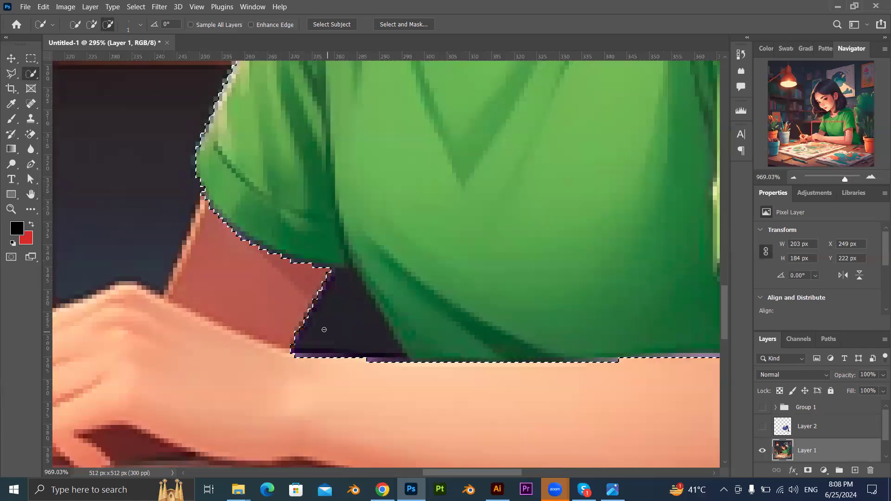
scroll(323, 330, "down", 5)
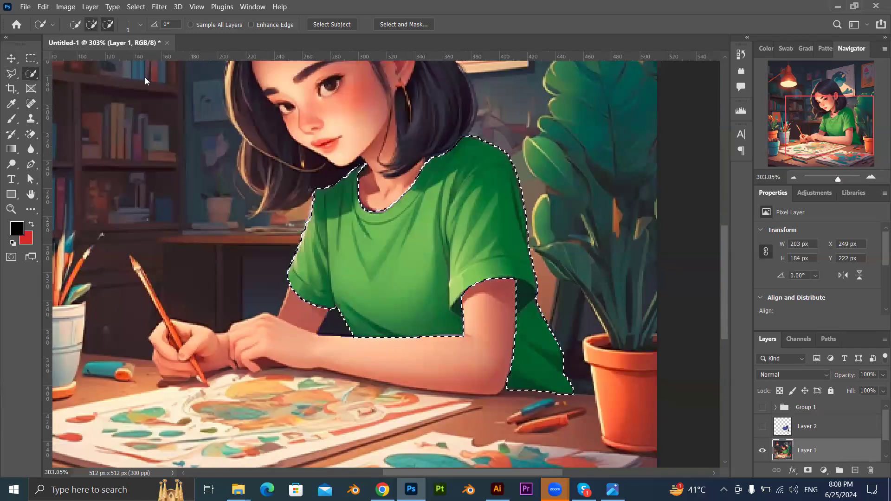
Return the Quick Selection tool to add mode and set its brush to size 30.
key("]")
key("]")
key("]")
key("]")
key("]")
key("]")
key("]")
key("]")
key("]")
key("]")
key("]")
key("]")
key("]")
key("]")
key("]")
key("]")
key("]")
key("]")
key("bracketleft")
key("bracketleft")
key("bracketleft")
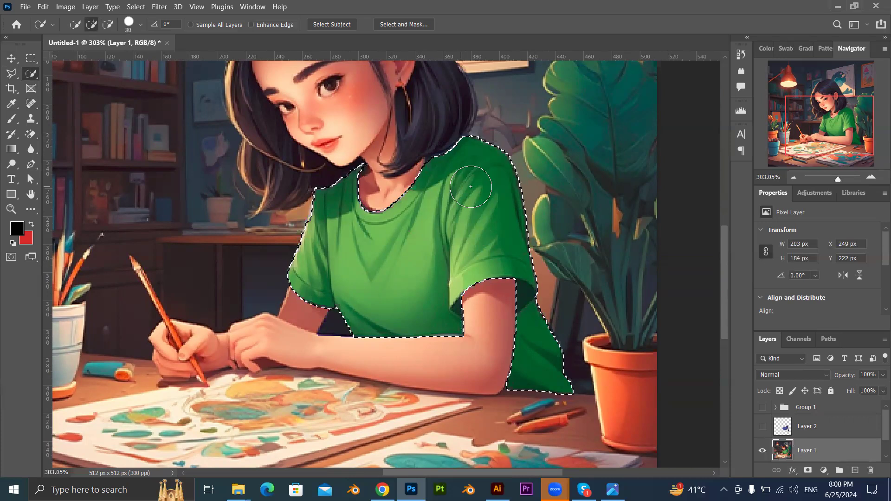
left_click(408, 253)
key("ctrl+z")
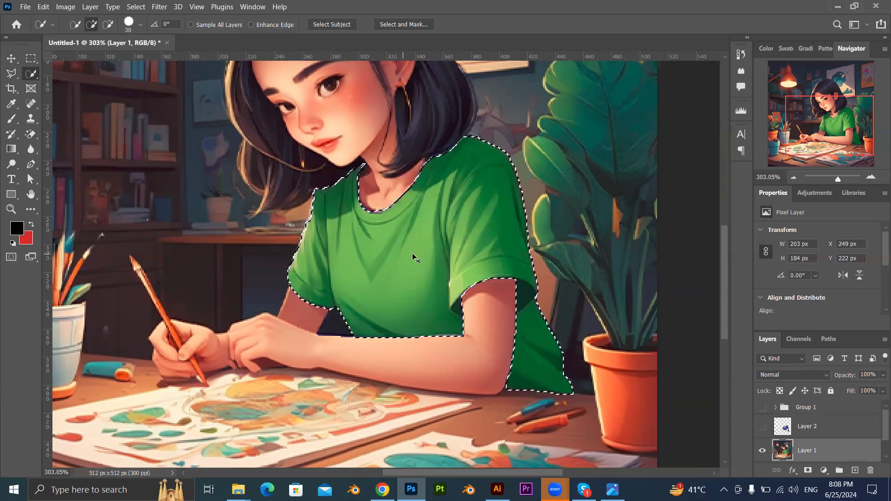
Try adding the painted sheet in front of the girl to the shirt selection, and clear the whole selection.
scroll(294, 345, "down", 3)
scroll(283, 360, "up", 1)
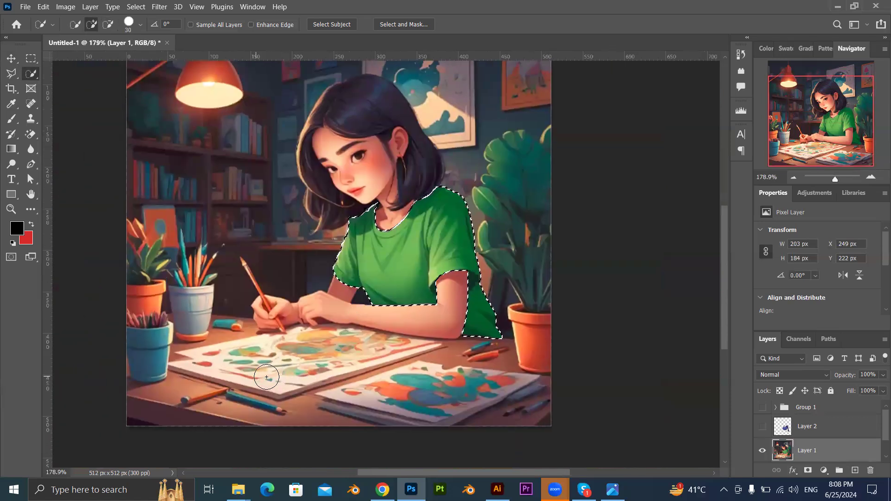
mouse_move(259, 370)
left_mouse_down()
mouse_move(376, 350)
mouse_move(285, 369)
mouse_move(223, 362)
left_mouse_up()
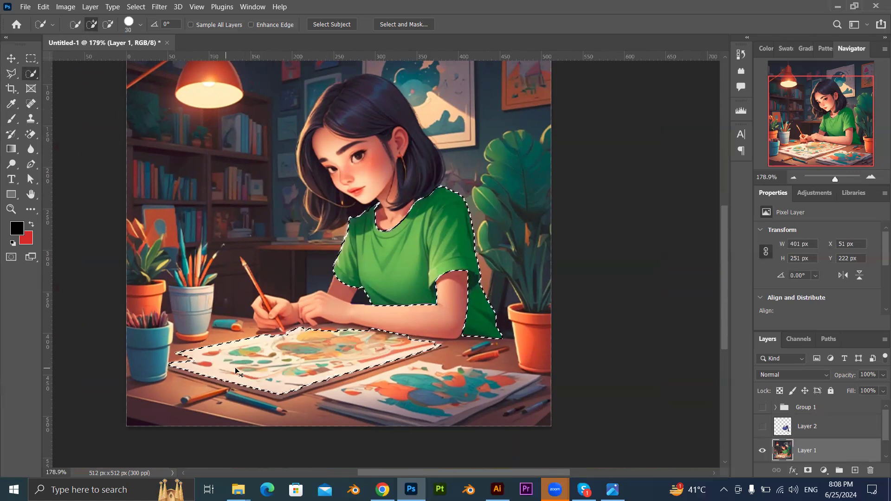
key("ctrl+x")
key("ctrl+z")
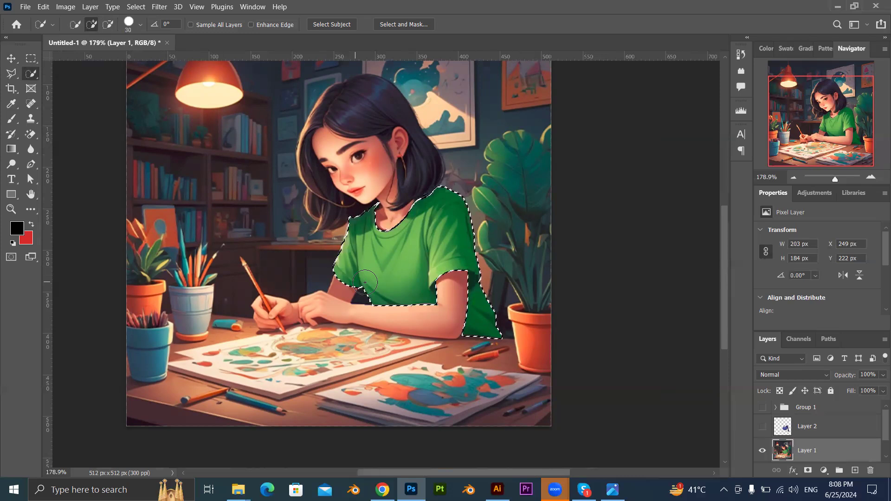
key("ctrl+d")
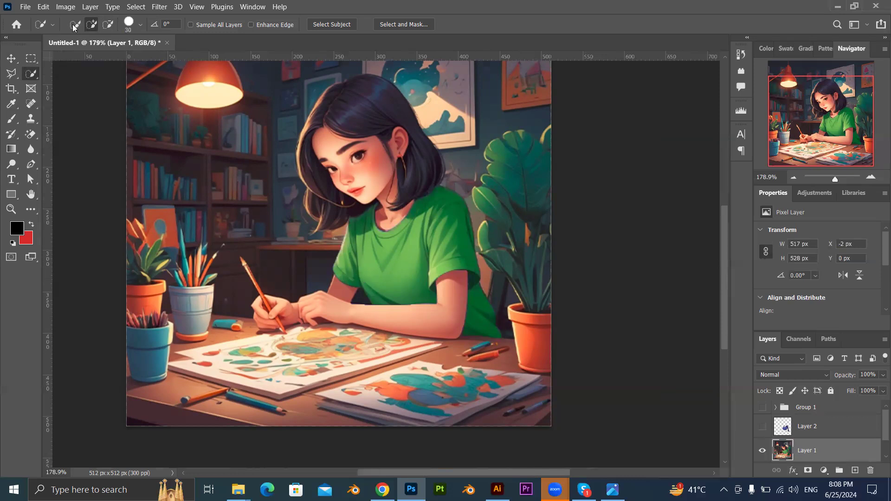
Try selecting green areas of the shirt's body and plant-side sleeve with the Magic Wand tool at tolerance 32.
right_click(33, 78)
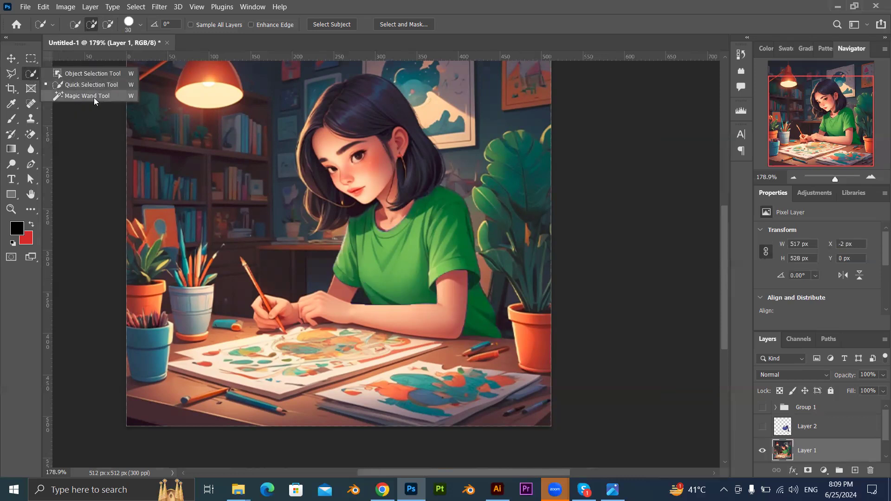
left_click(91, 97)
left_click(440, 252)
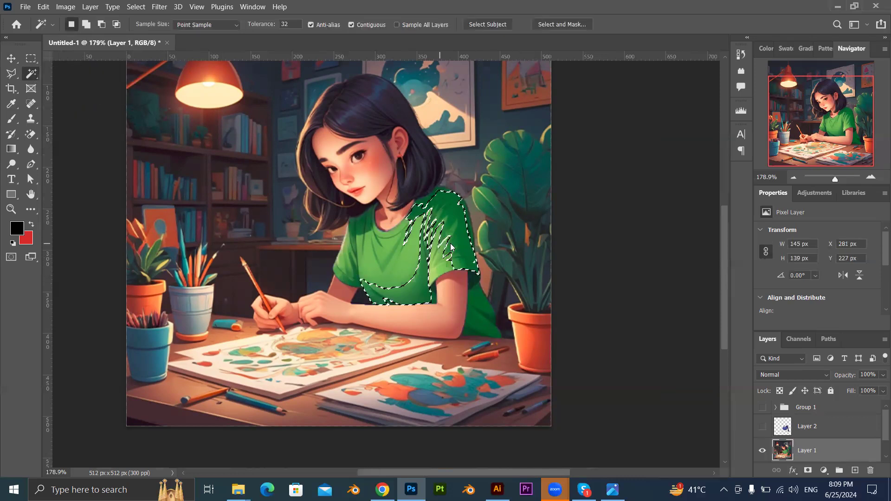
left_click(439, 268)
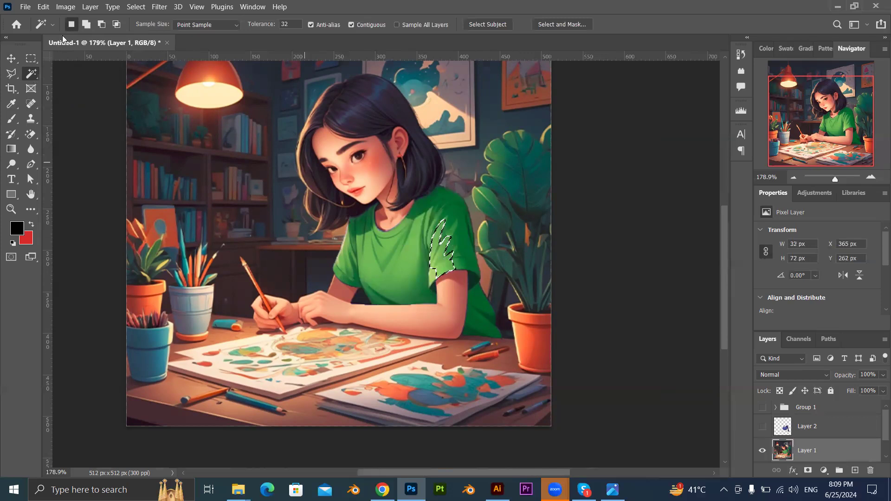
Try adding the sleeve's darker area with the Magic Wand in add mode, and undo the Magic Wand selections.
key("shift")
left_click(468, 264, "shift")
key("ctrl+z")
key("ctrl+z")
key("ctrl+z")
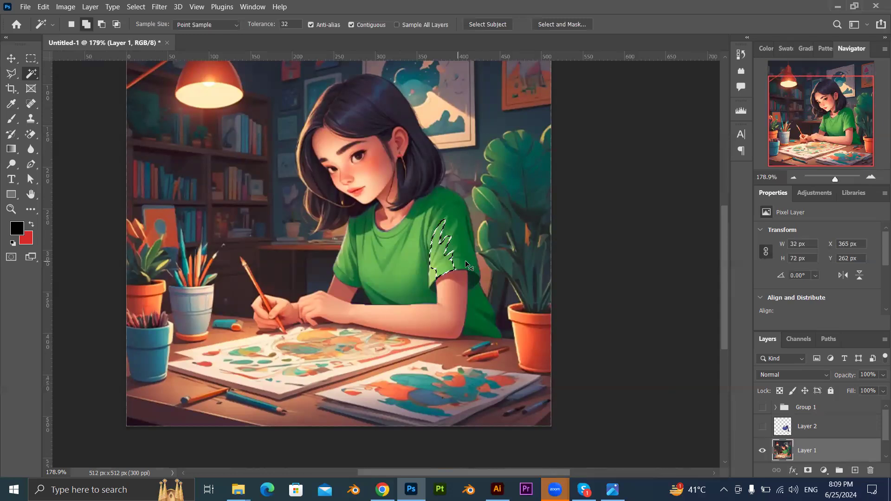
key("ctrl+z")
key("ctrl+z")
key("ctrl+d")
Select the shirt's body, both sleeves, shoulders and collar with the Magic Wand tool in add mode.
left_click(13, 76)
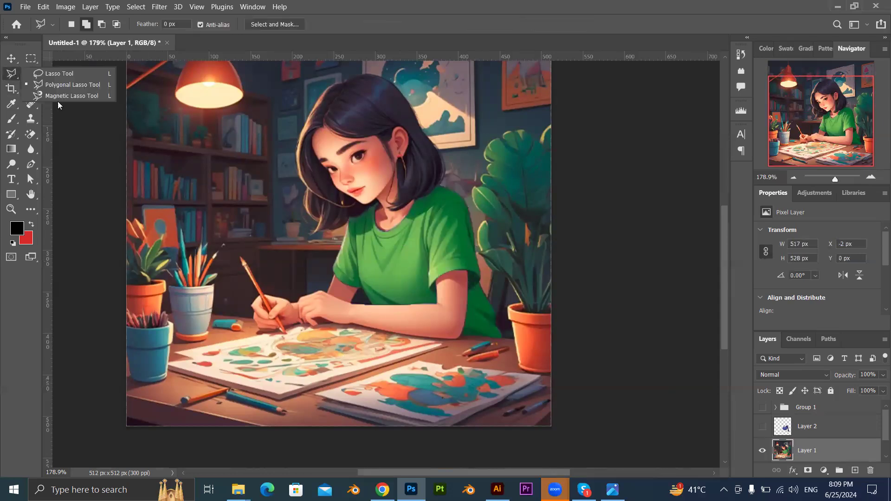
left_click(31, 73)
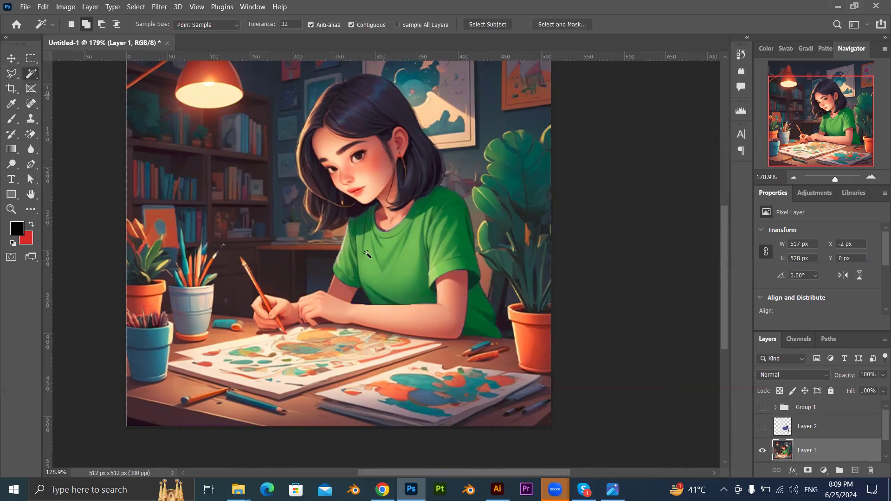
left_click(404, 272)
left_click(439, 235)
left_click(434, 209)
left_click(432, 241)
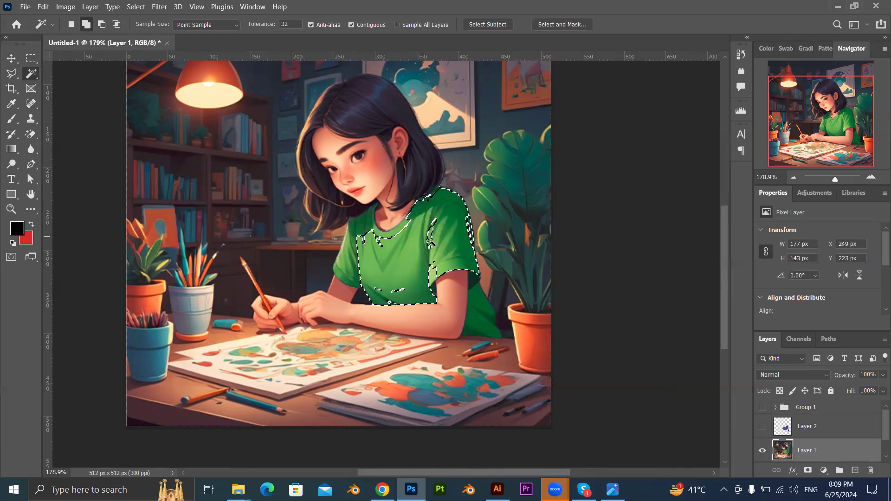
left_click(365, 230)
left_click(347, 264)
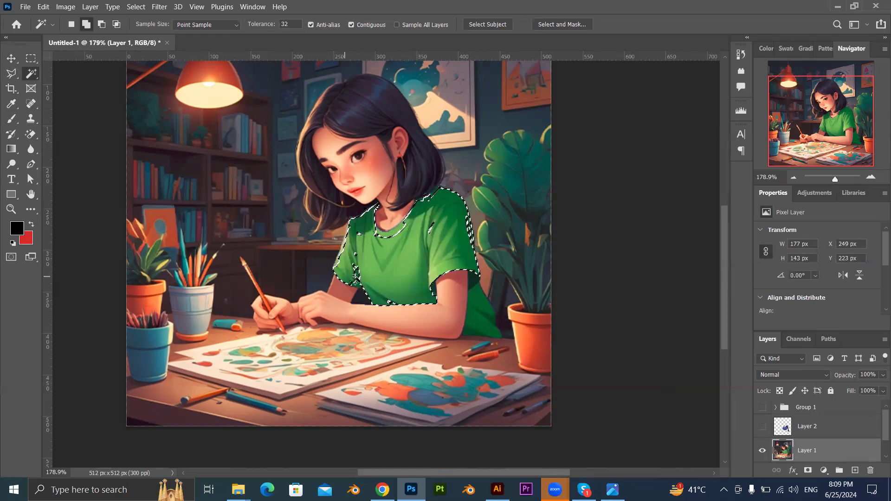
left_click(387, 229)
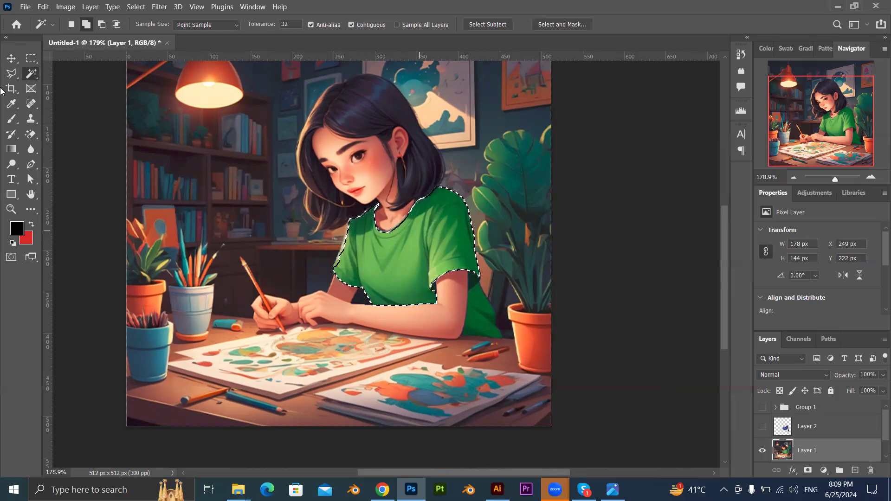
Add the shirt's lower back part behind the arm to the selection with the Magic Wand tool.
left_click(10, 77)
left_click(36, 82)
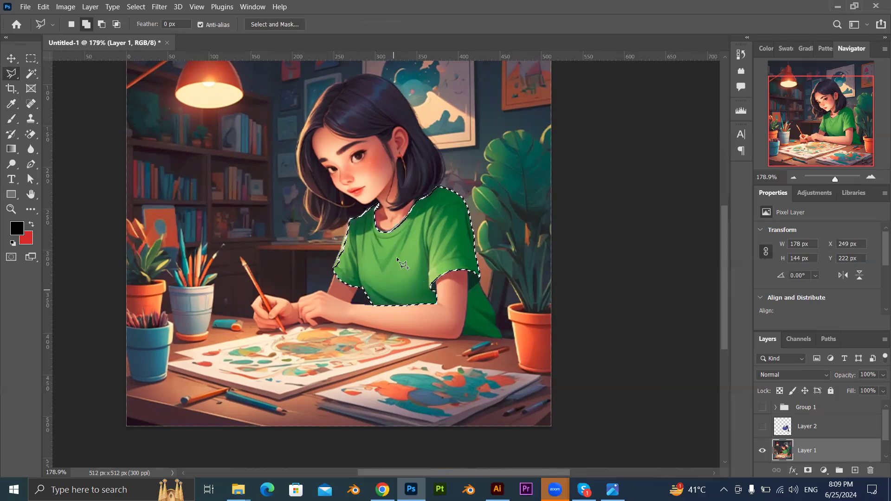
key("w")
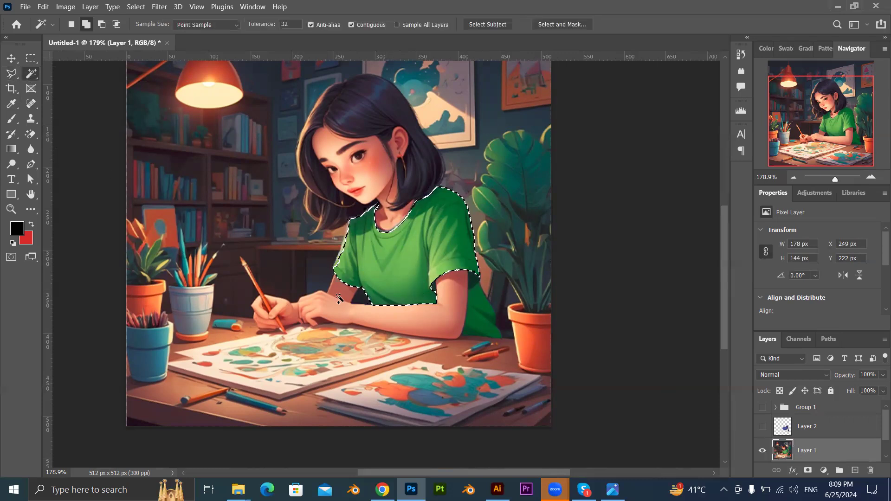
left_click(483, 311)
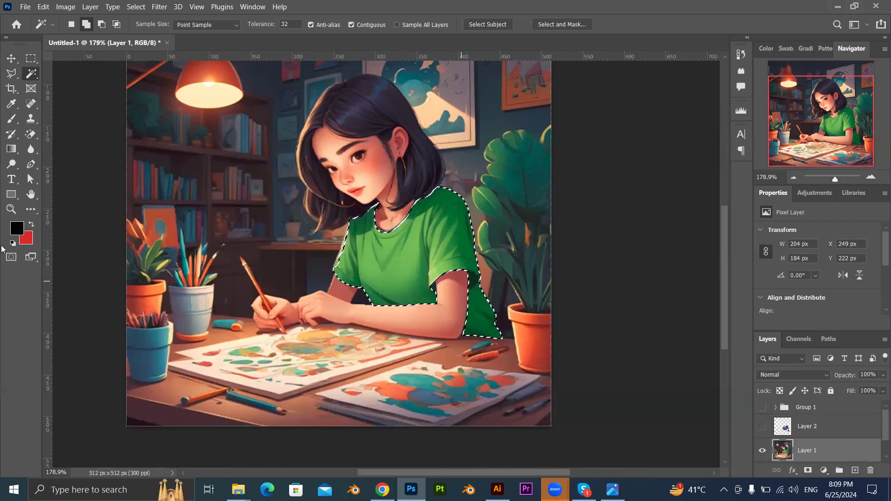
Clear the selection and reselect the shirt's body, back and both sleeves with the Quick Selection tool.
key("ctrl+d")
right_click(31, 73)
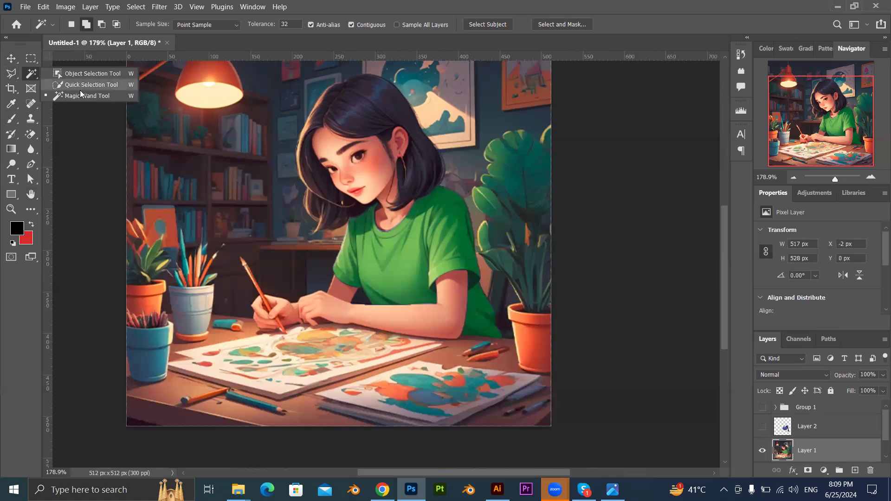
left_click(86, 84)
mouse_move(415, 252)
left_mouse_down()
mouse_move(403, 262)
mouse_move(434, 243)
mouse_move(444, 219)
mouse_move(482, 320)
left_mouse_up()
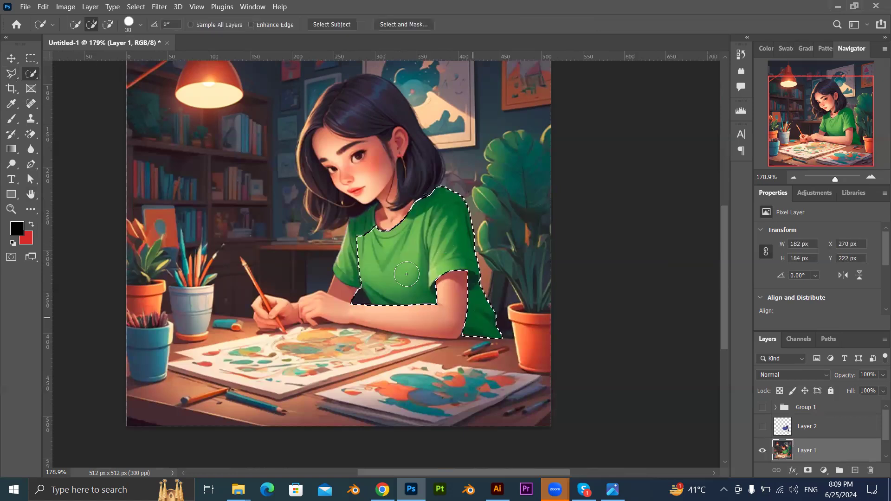
mouse_move(356, 247)
left_mouse_down()
mouse_move(345, 251)
mouse_move(352, 226)
left_mouse_up()
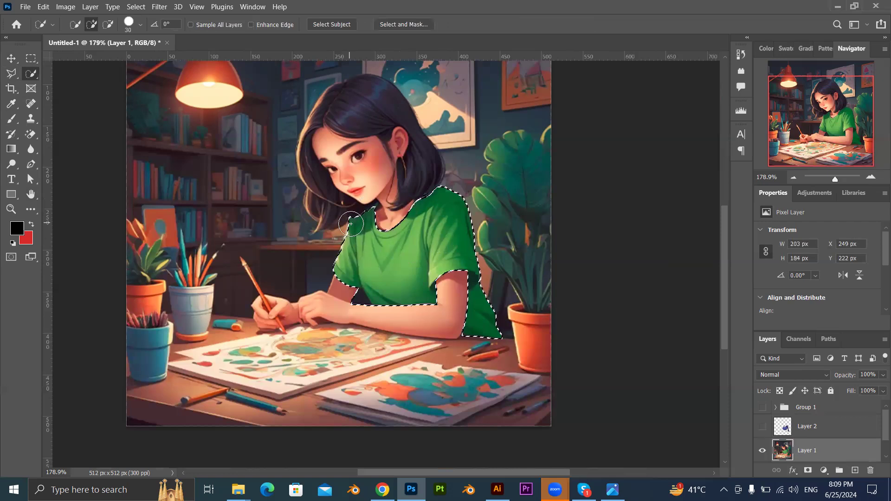
Add the missing dark green strip beside the neck to the shirt selection with the Polygonal Lasso tool.
scroll(390, 205, "up", 2)
scroll(367, 207, "up", 4)
key("l")
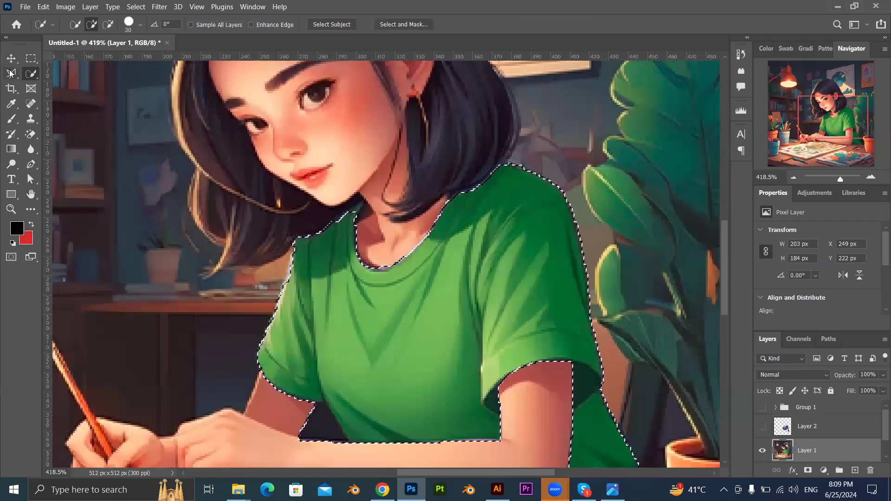
scroll(429, 227, "up", 5)
scroll(258, 196, "up", 2)
left_click(235, 193)
left_click(262, 147)
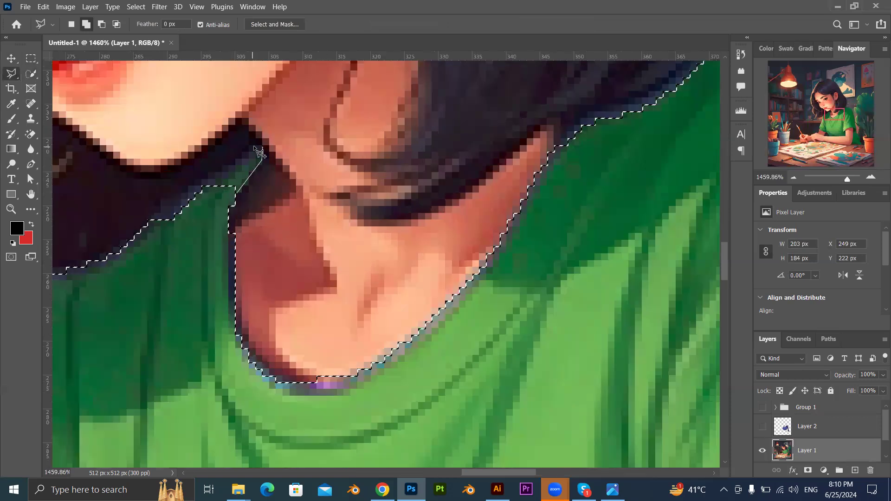
left_click(211, 171)
left_click(185, 202)
double_click(198, 218)
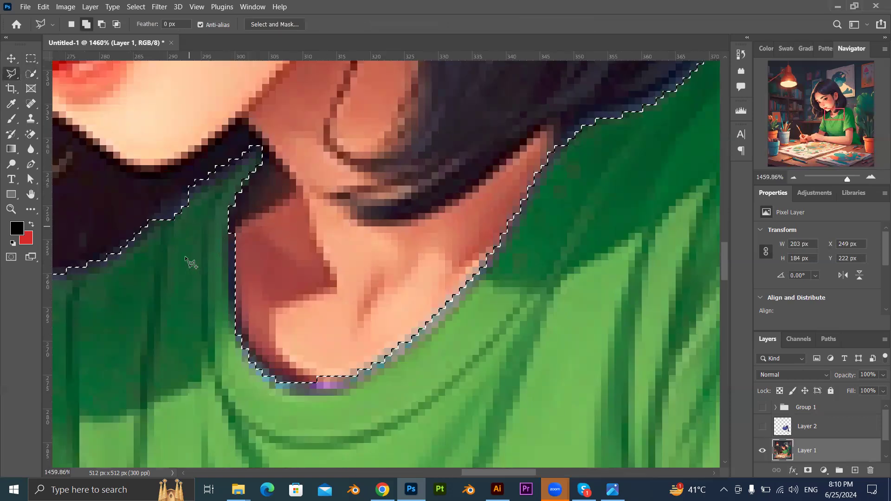
Switch to the Move tool and bring the whole illustration into view.
scroll(187, 258, "down", 5)
scroll(204, 278, "down", 3)
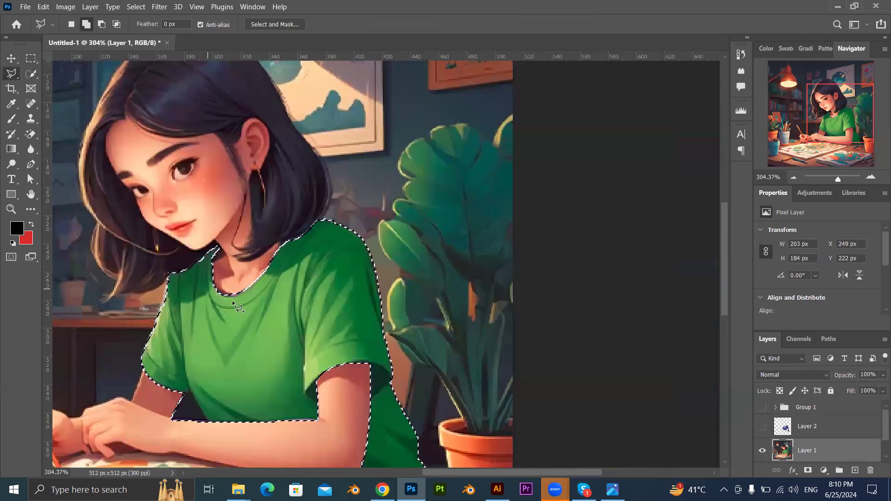
scroll(235, 304, "down", 2)
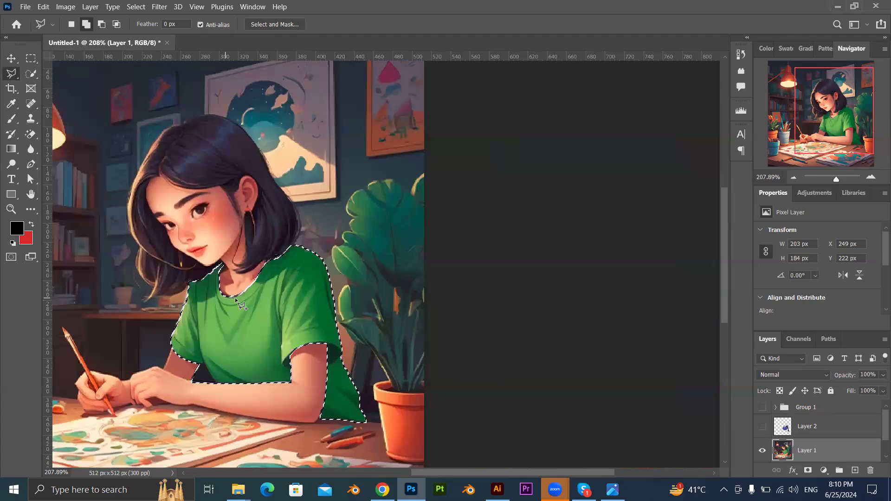
left_click(12, 59)
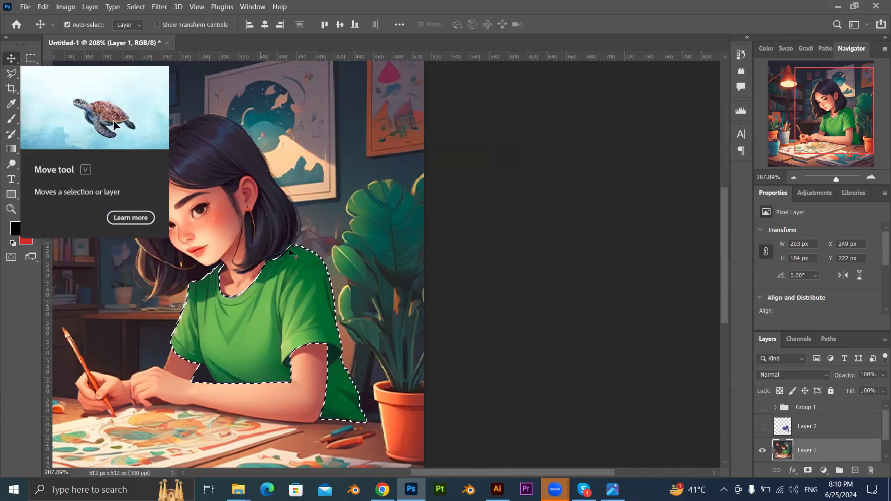
scroll(272, 273, "down", 4)
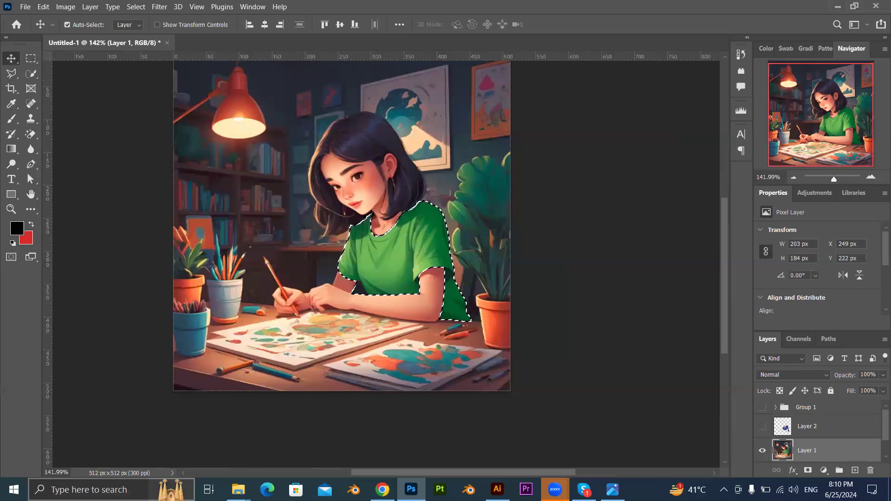
Switch to the Downloads folder, close the mm.jpeg preview and open WhatsApp Image 2024-06-25 at 12.24.40 AM (1).
left_click(238, 490)
left_click(323, 452)
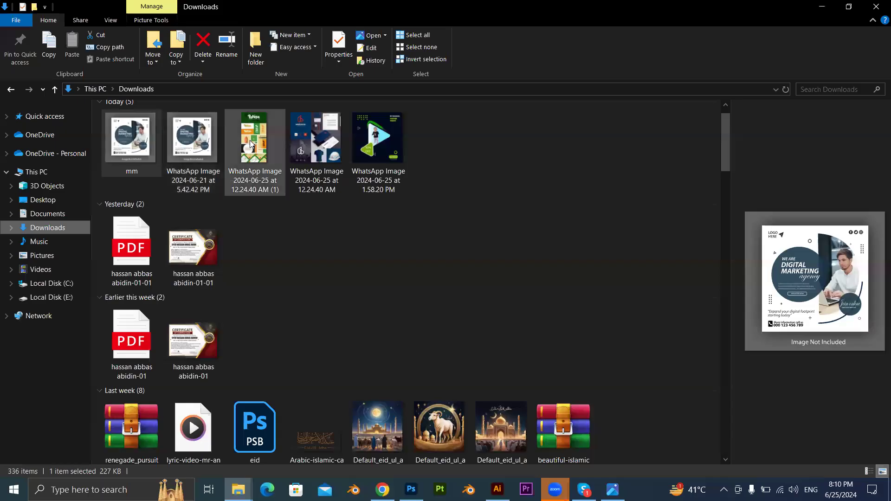
double_click(249, 140)
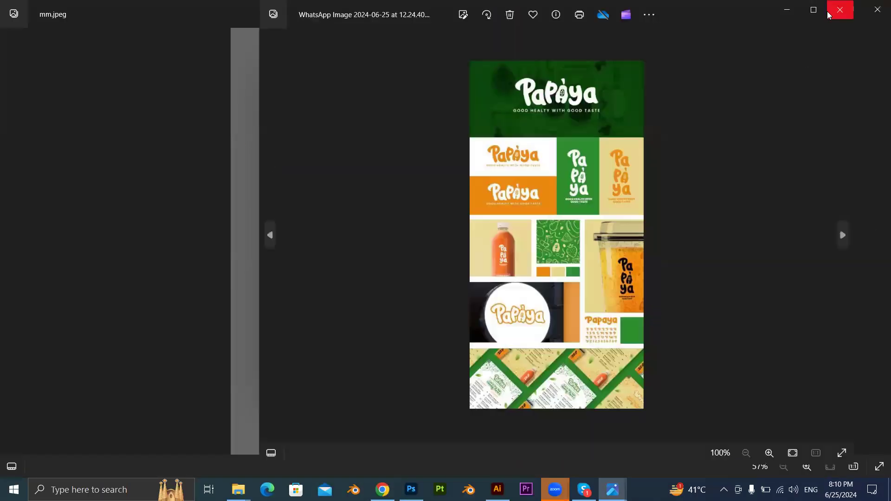
left_click(840, 9)
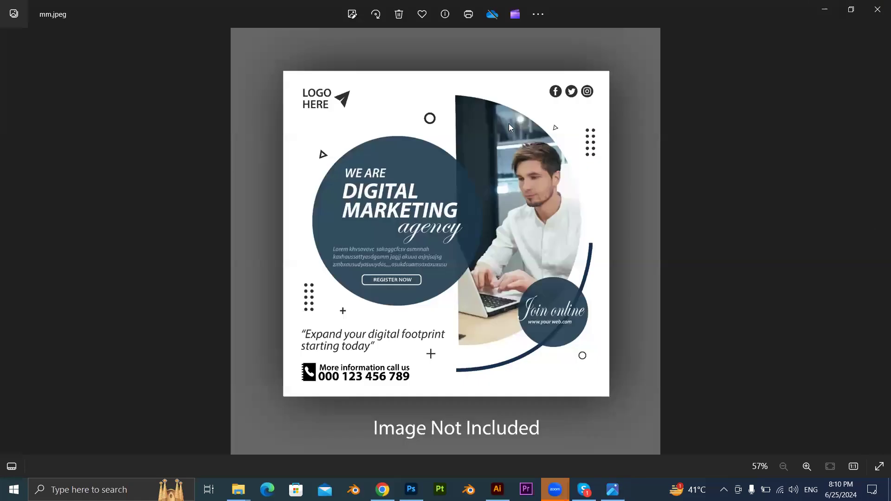
left_click(877, 8)
double_click(253, 133)
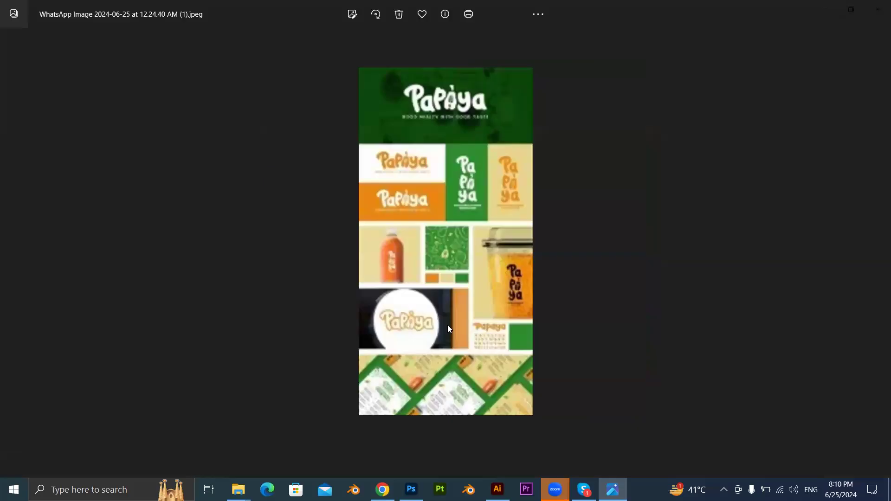
Examine the Papaya branding board up close and view the wolcons branding board among the following images.
scroll(402, 258, "up", 3)
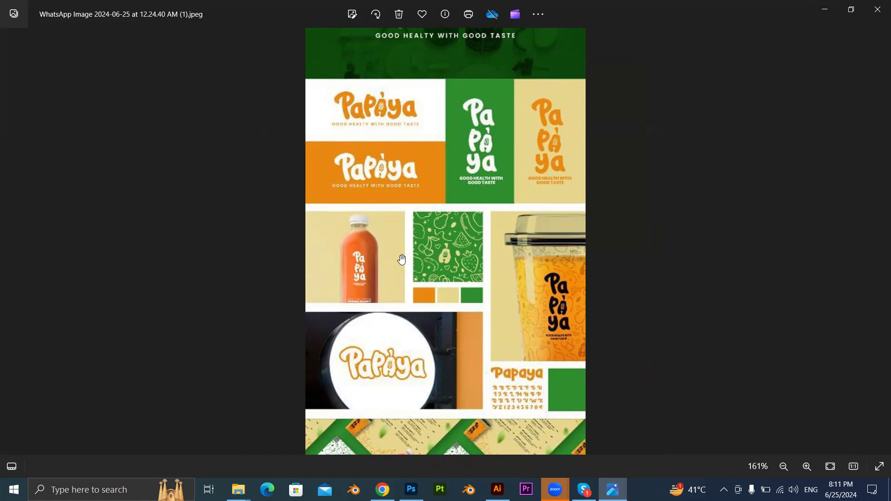
key("Right")
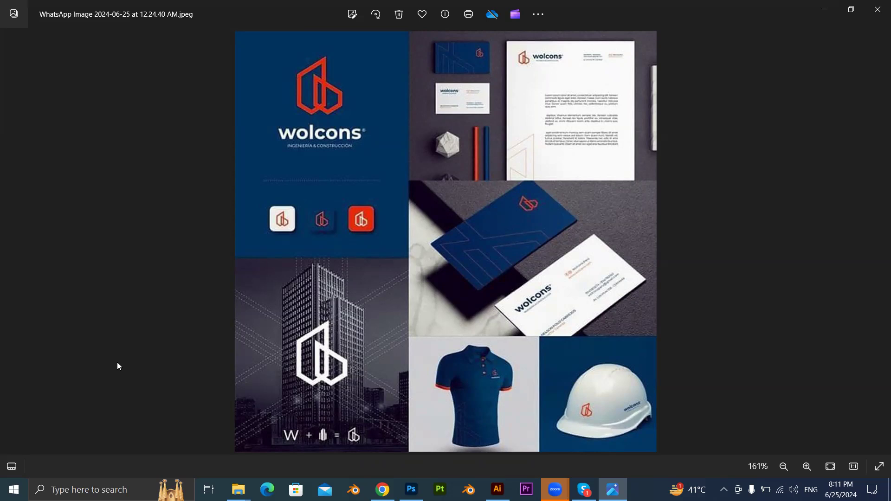
key("Right")
key("Left")
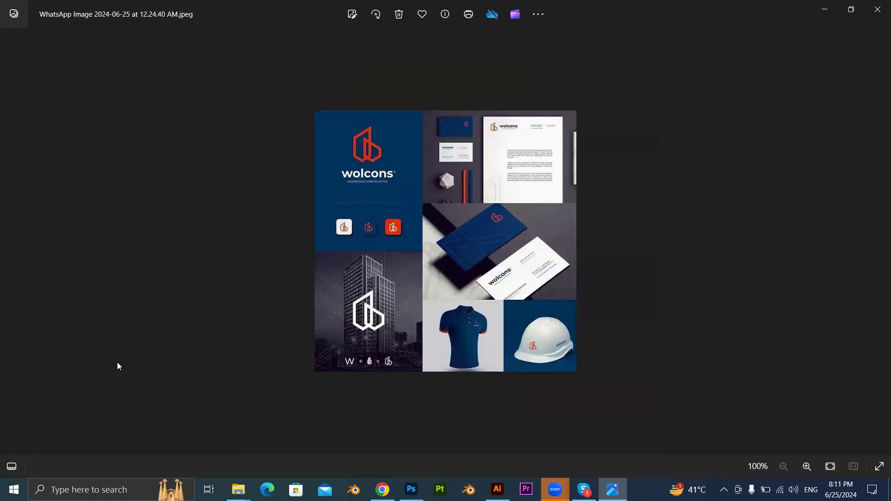